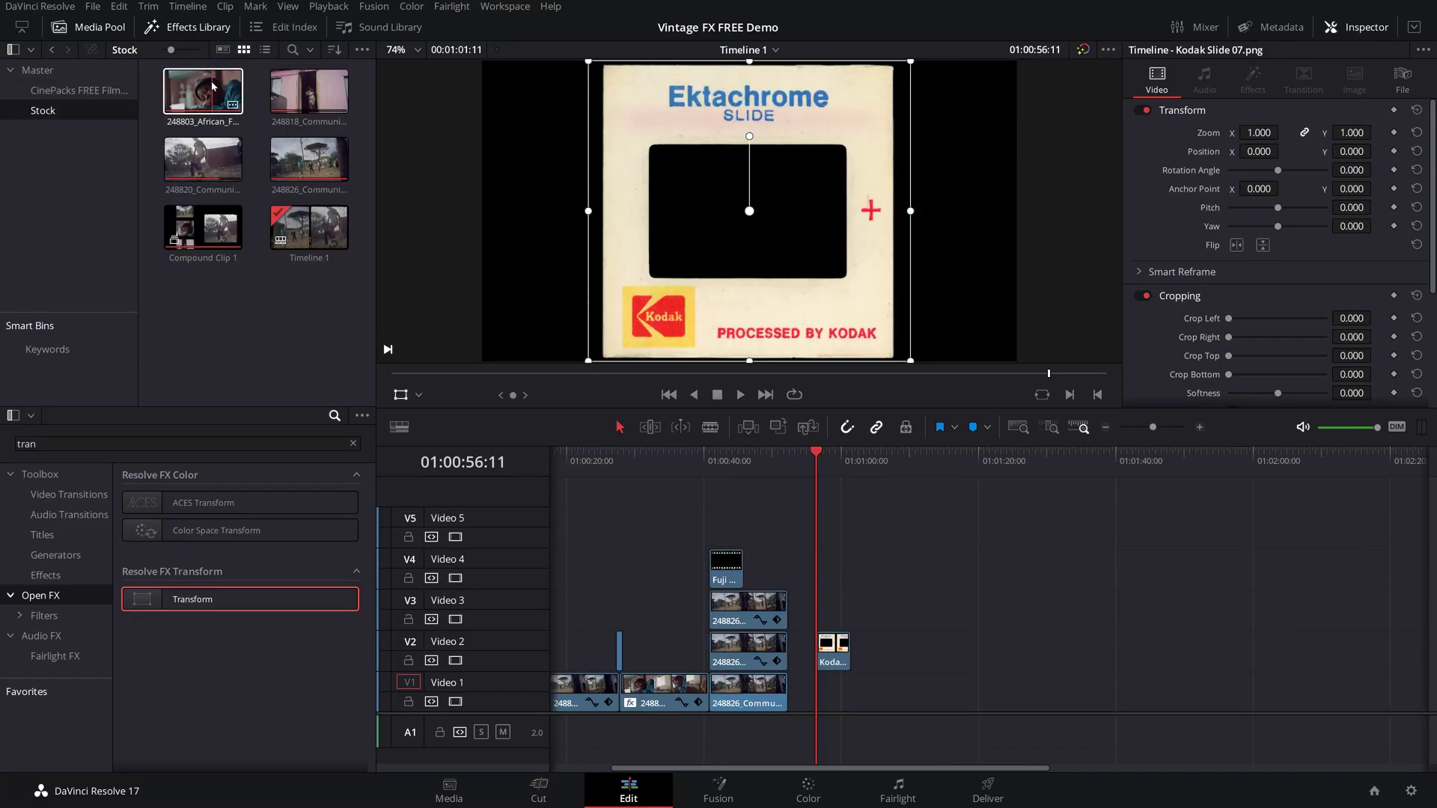
Step: Fill in the contact and billing details and submit the free Film Matte FX Sample Pack order
left_click_drag(202, 91, 834, 700)
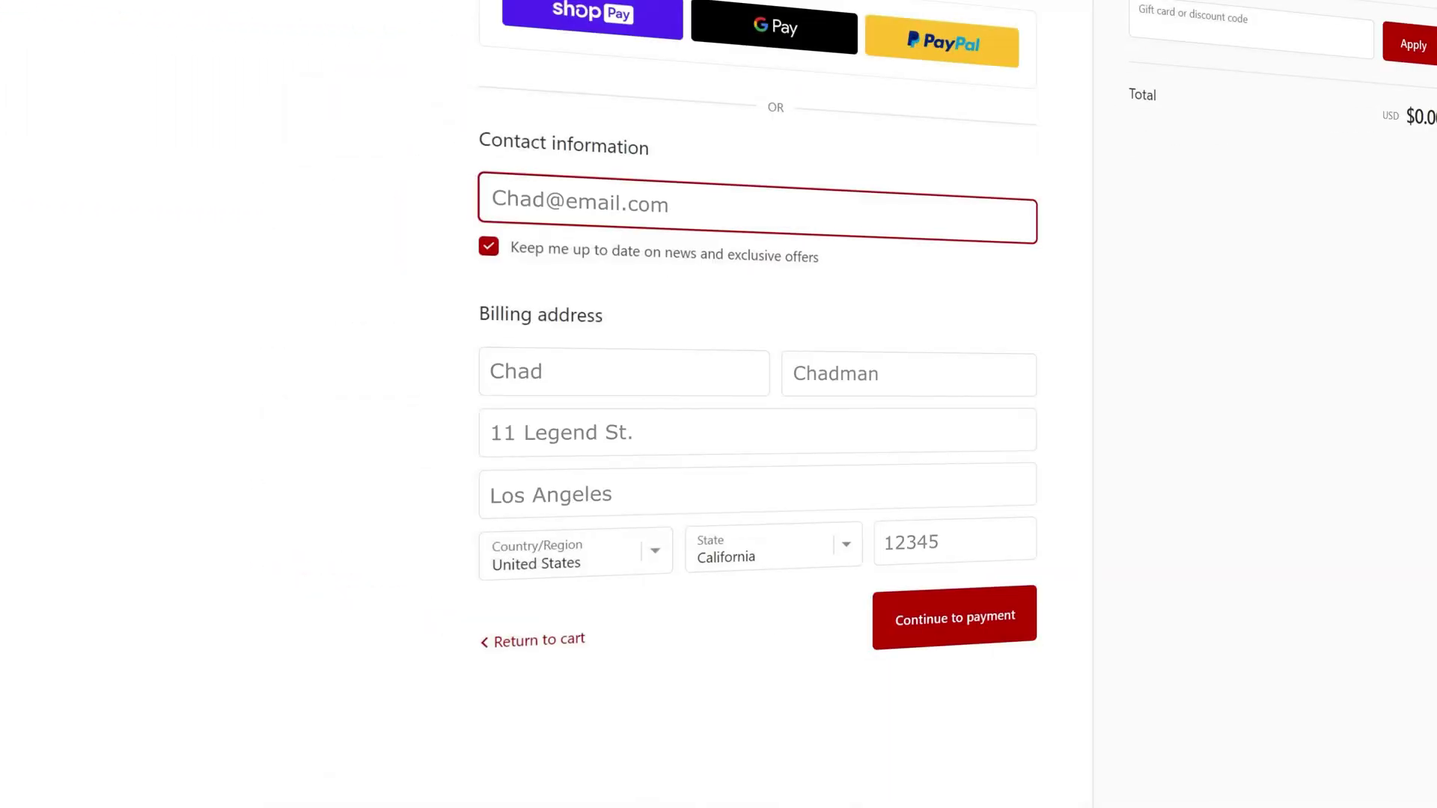
left_click(1022, 629)
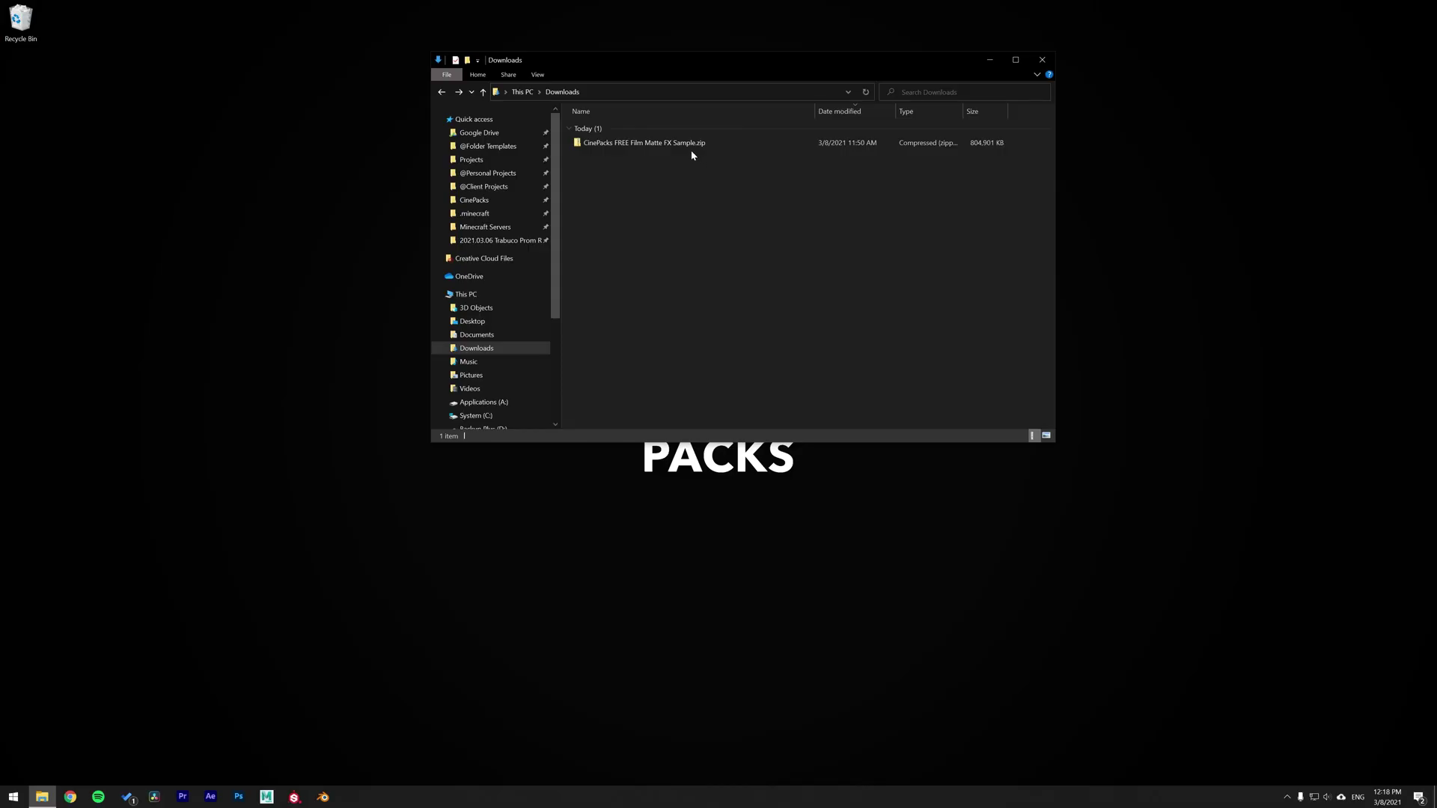
Step: Move the Film Matte FX sample zip from Downloads to the desktop and open it
left_click_drag(690, 146, 45, 101)
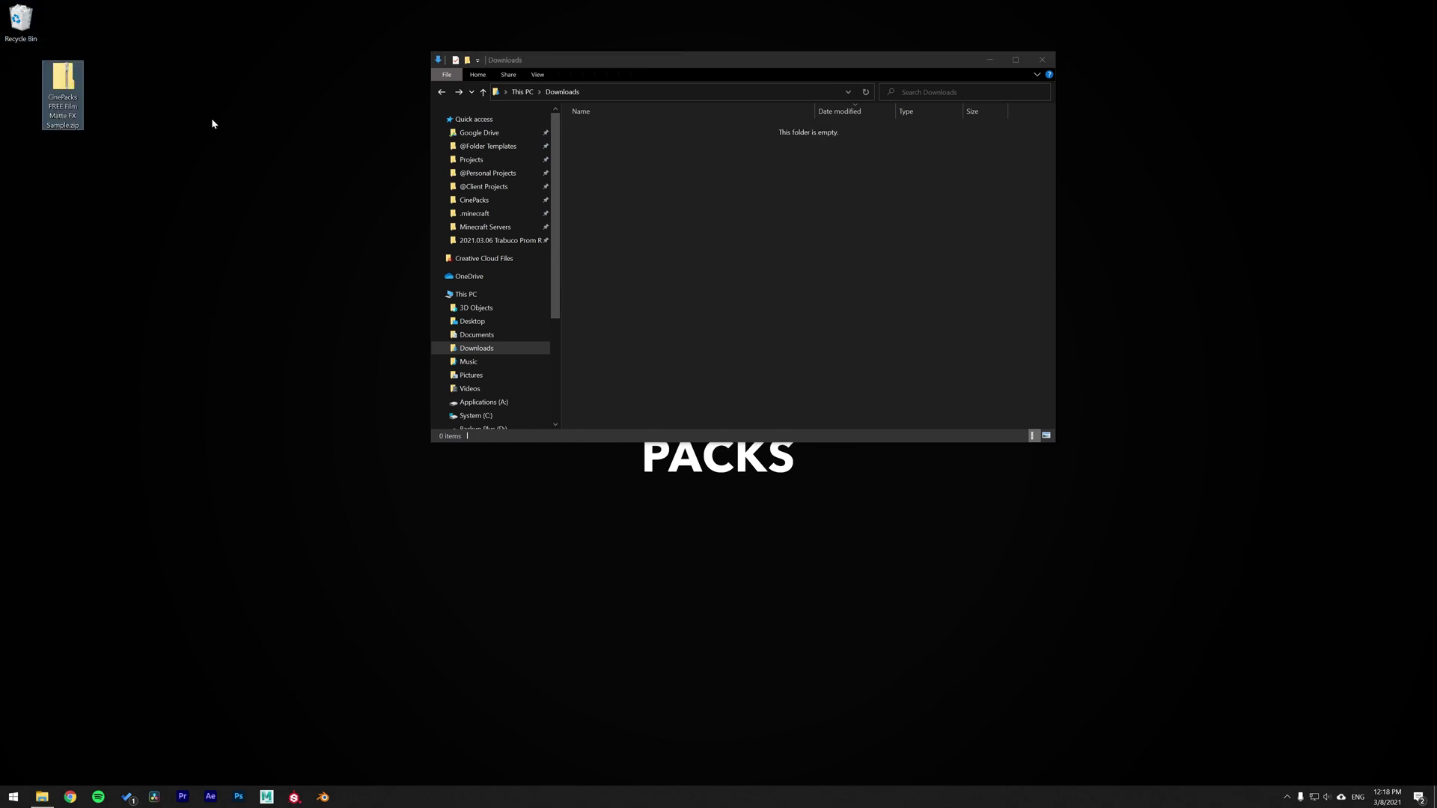
double_click(60, 81)
left_click_drag(749, 75, 383, 143)
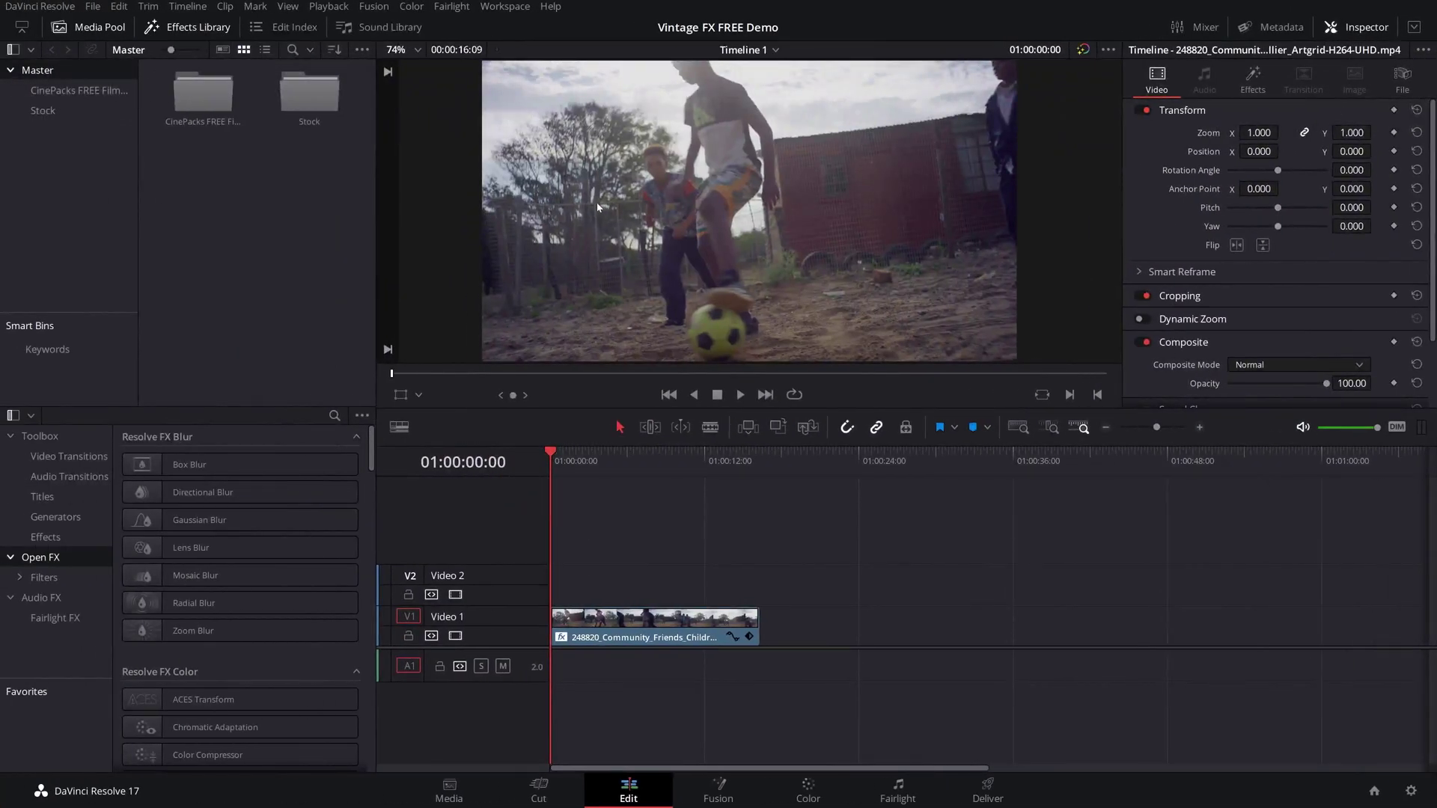
Step: On the Media page, import the CinePacks pack folder and open its FREE Film Matte FX bin
left_click(452, 798)
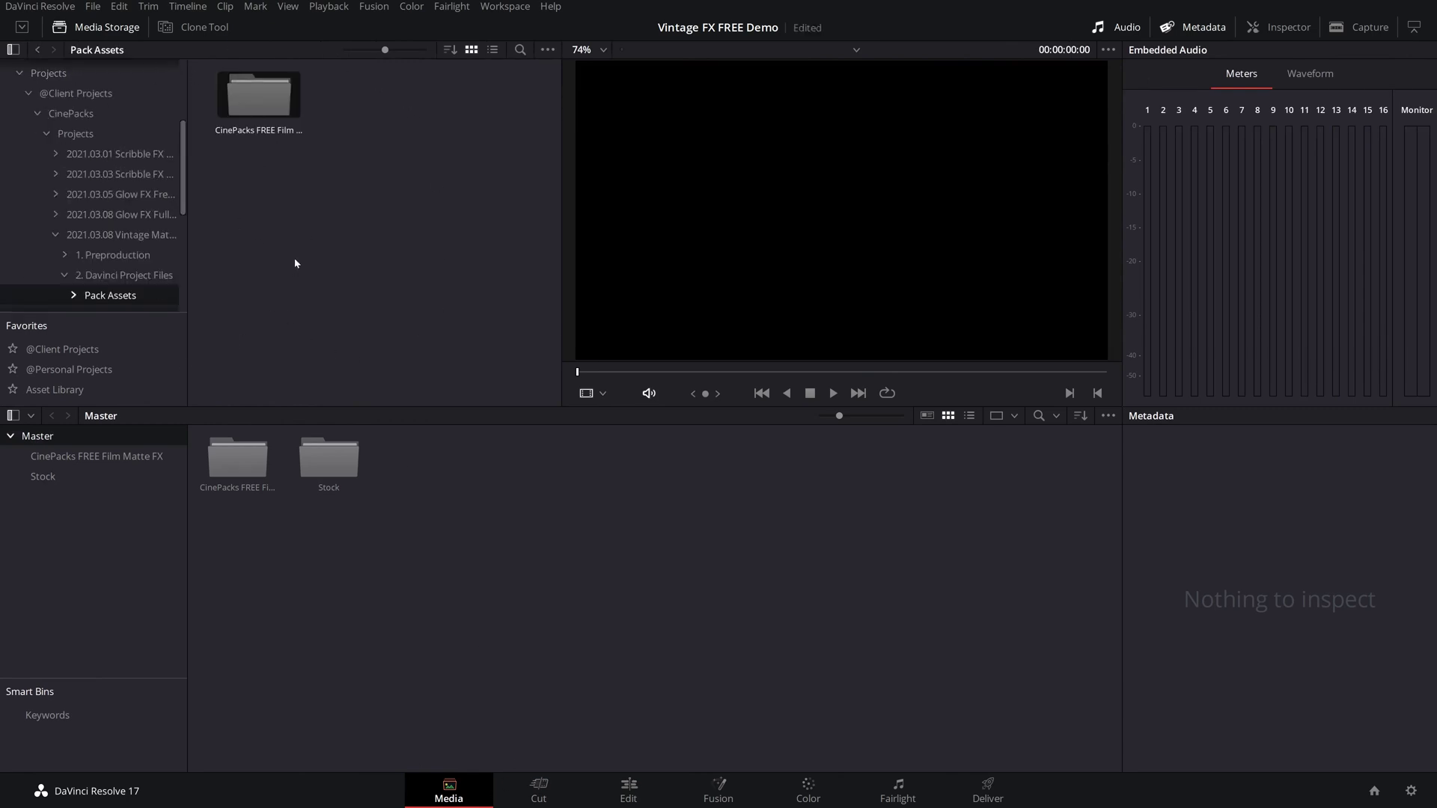
left_click_drag(244, 112, 283, 145)
left_click(83, 456)
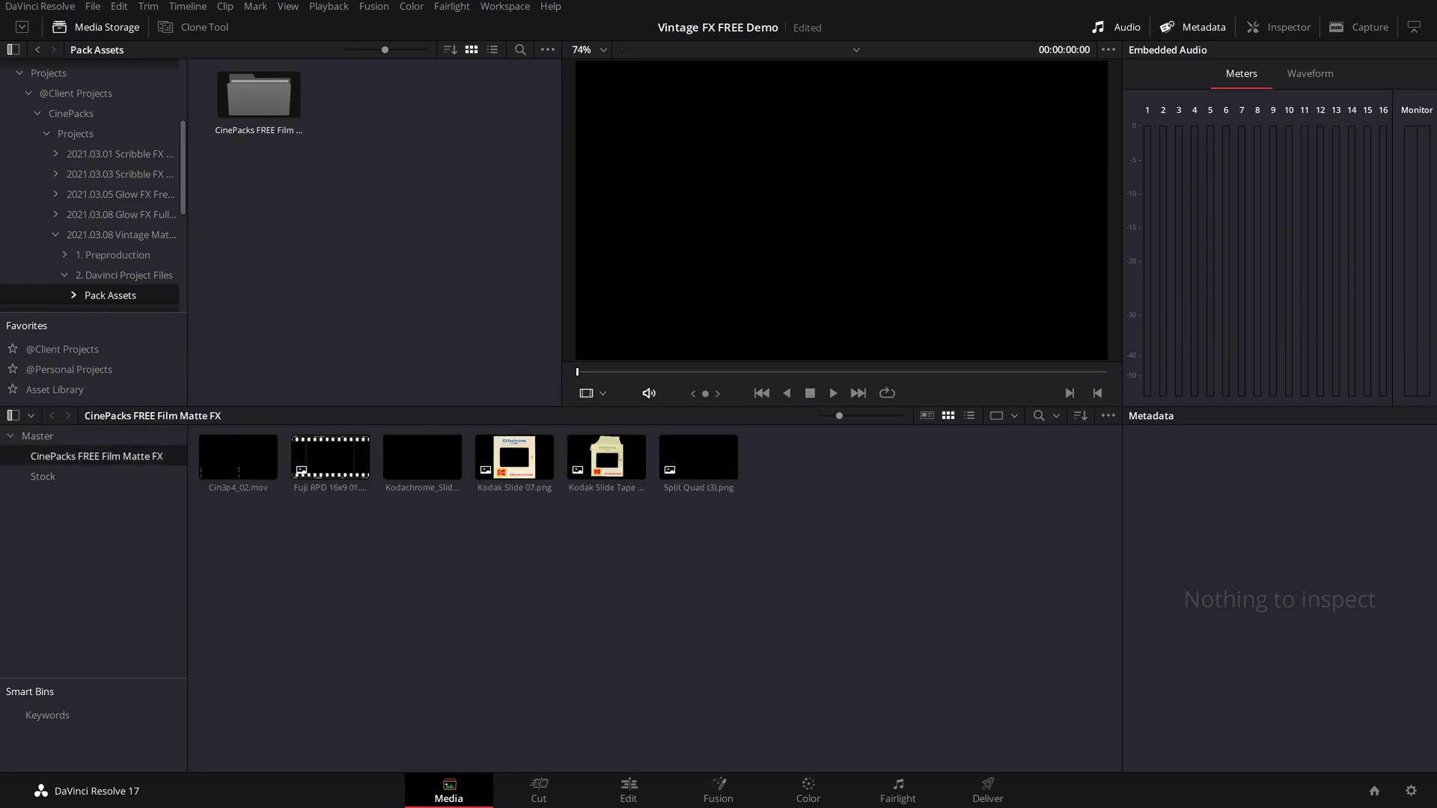
Step: On the Edit page, preview the Cin3p4_02.mov matte, Kodachrome slide and Kodak slide tape overlays
left_click(629, 790)
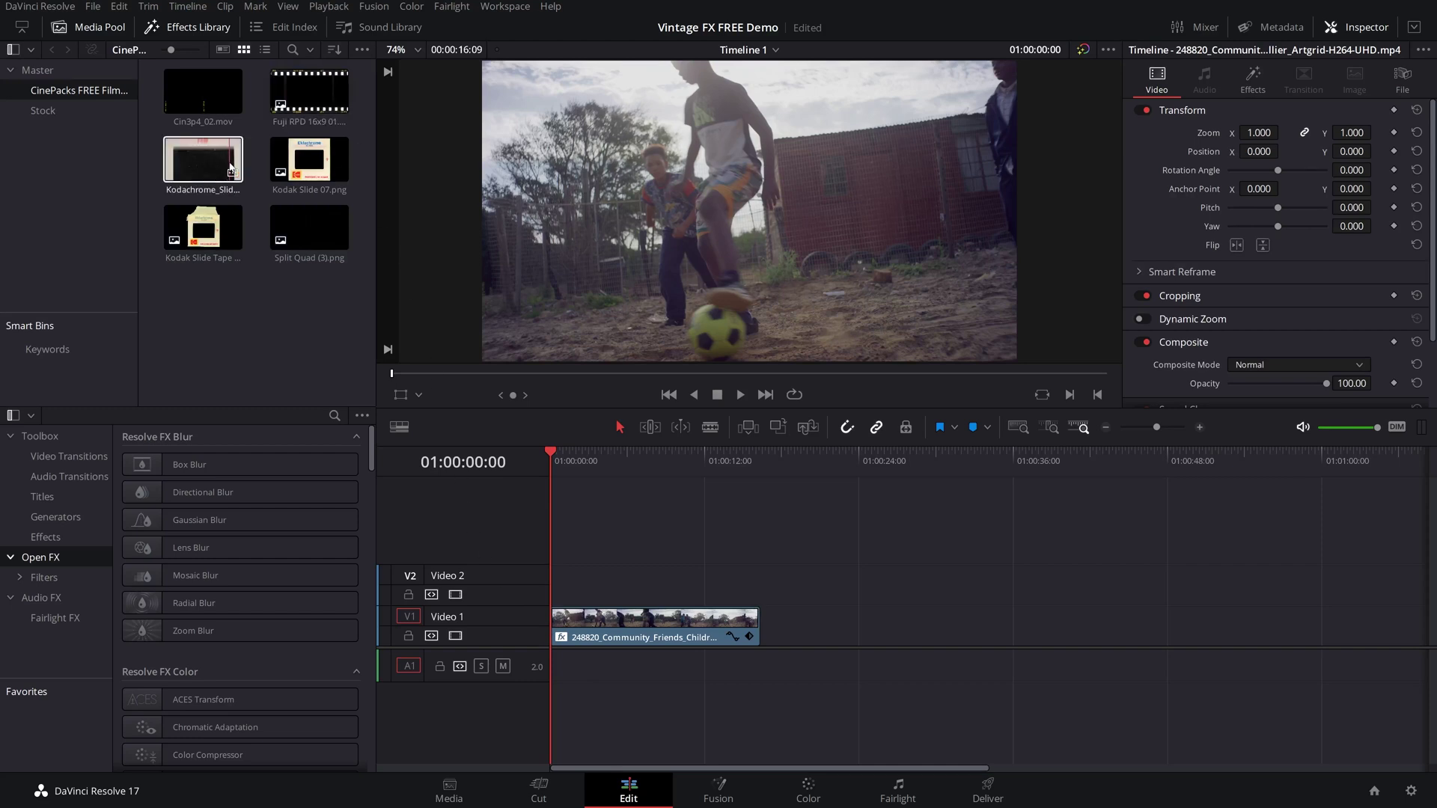
left_click(208, 91)
double_click(208, 91)
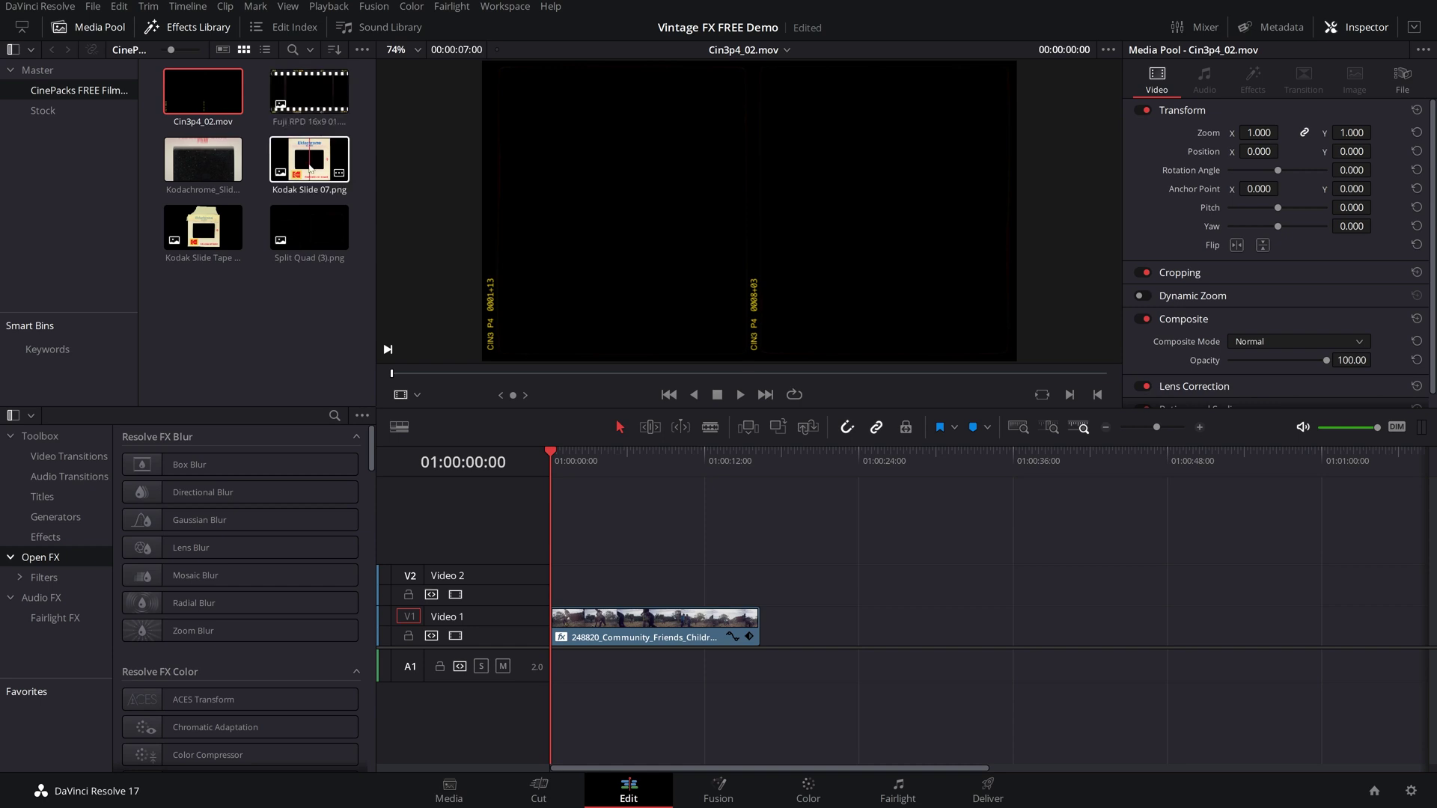
left_click(202, 159)
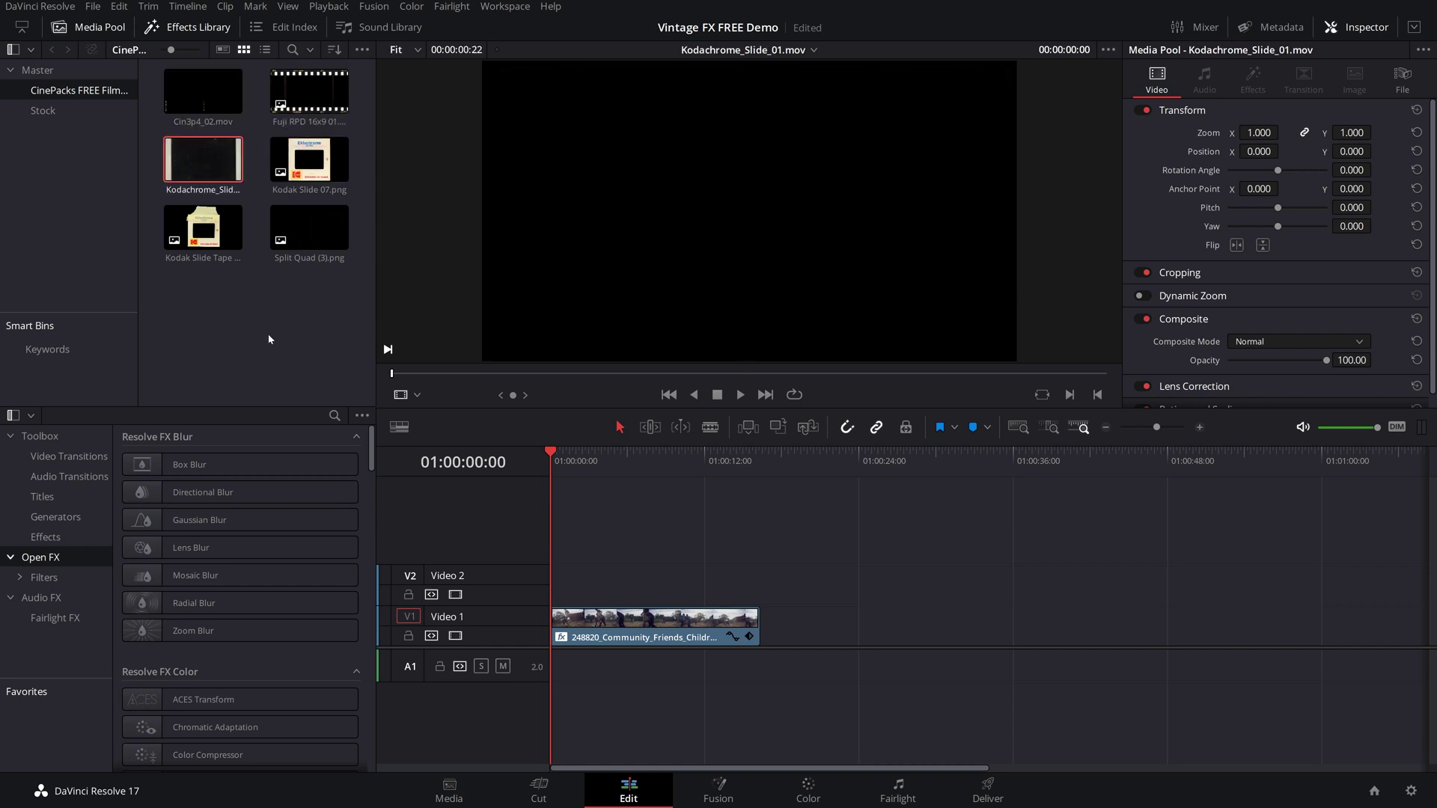
left_click(203, 227)
Step: Scrub through Cin3p4_02.mov and place it on Video 2 above the football clip
left_click(202, 92)
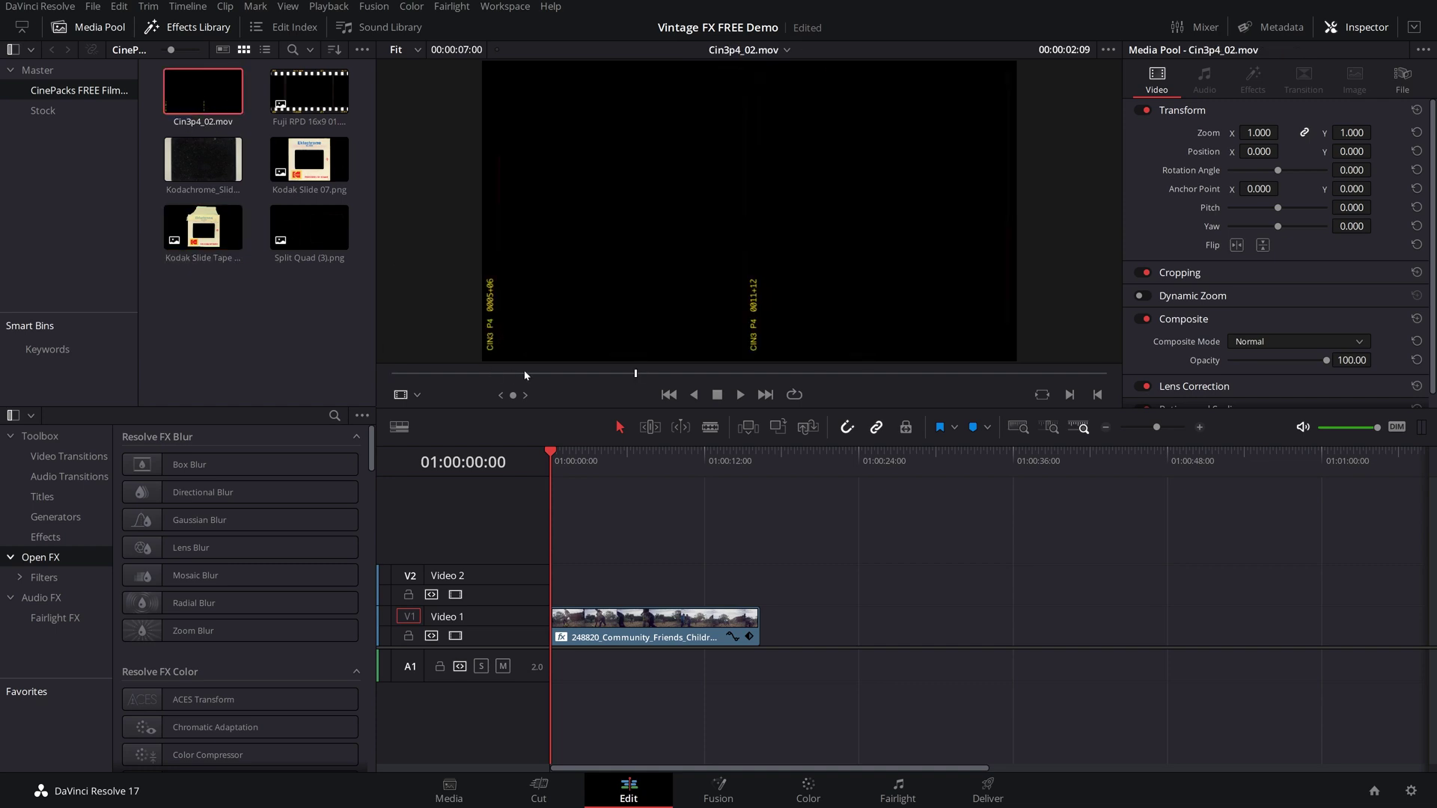
left_click_drag(634, 375, 999, 399)
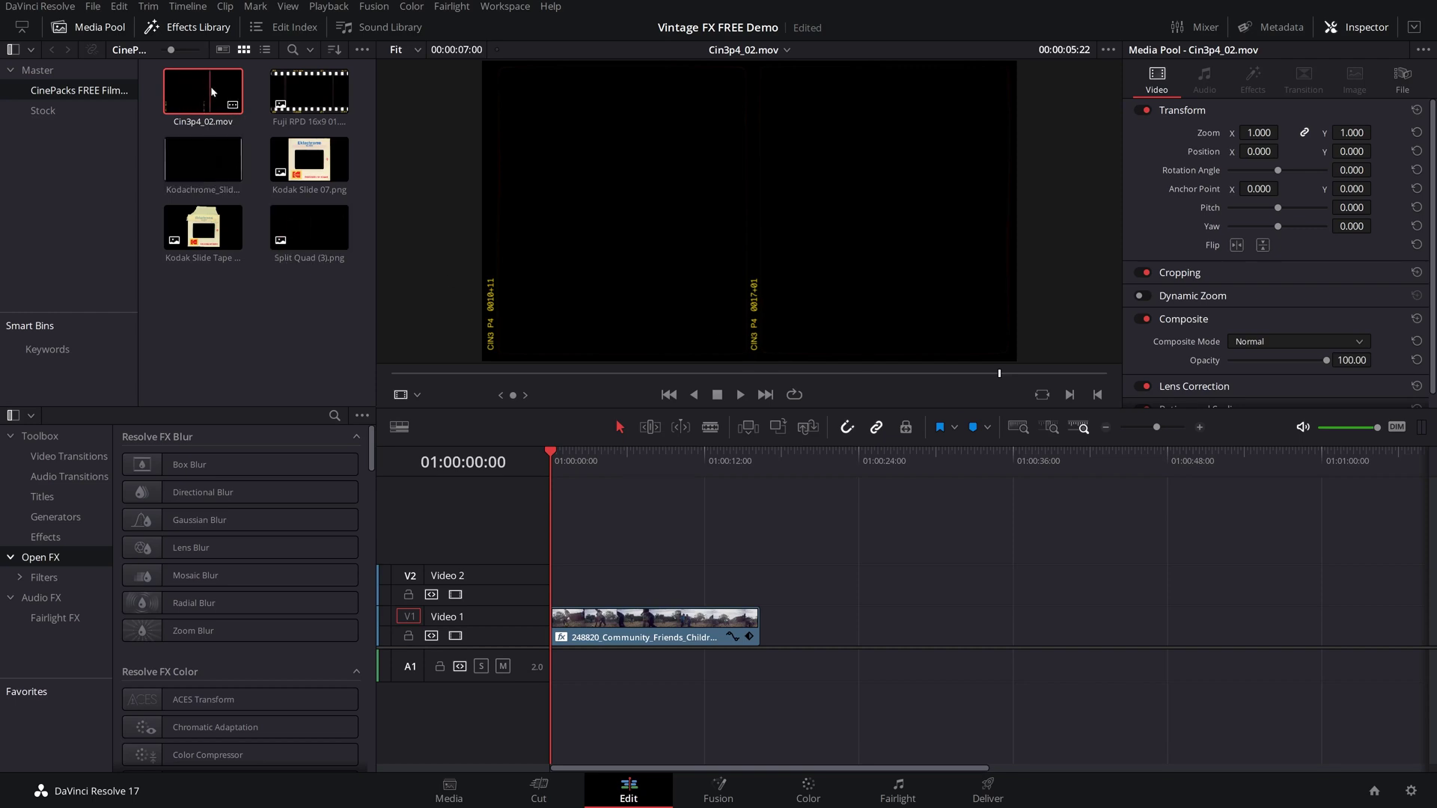
left_click_drag(192, 91, 594, 597)
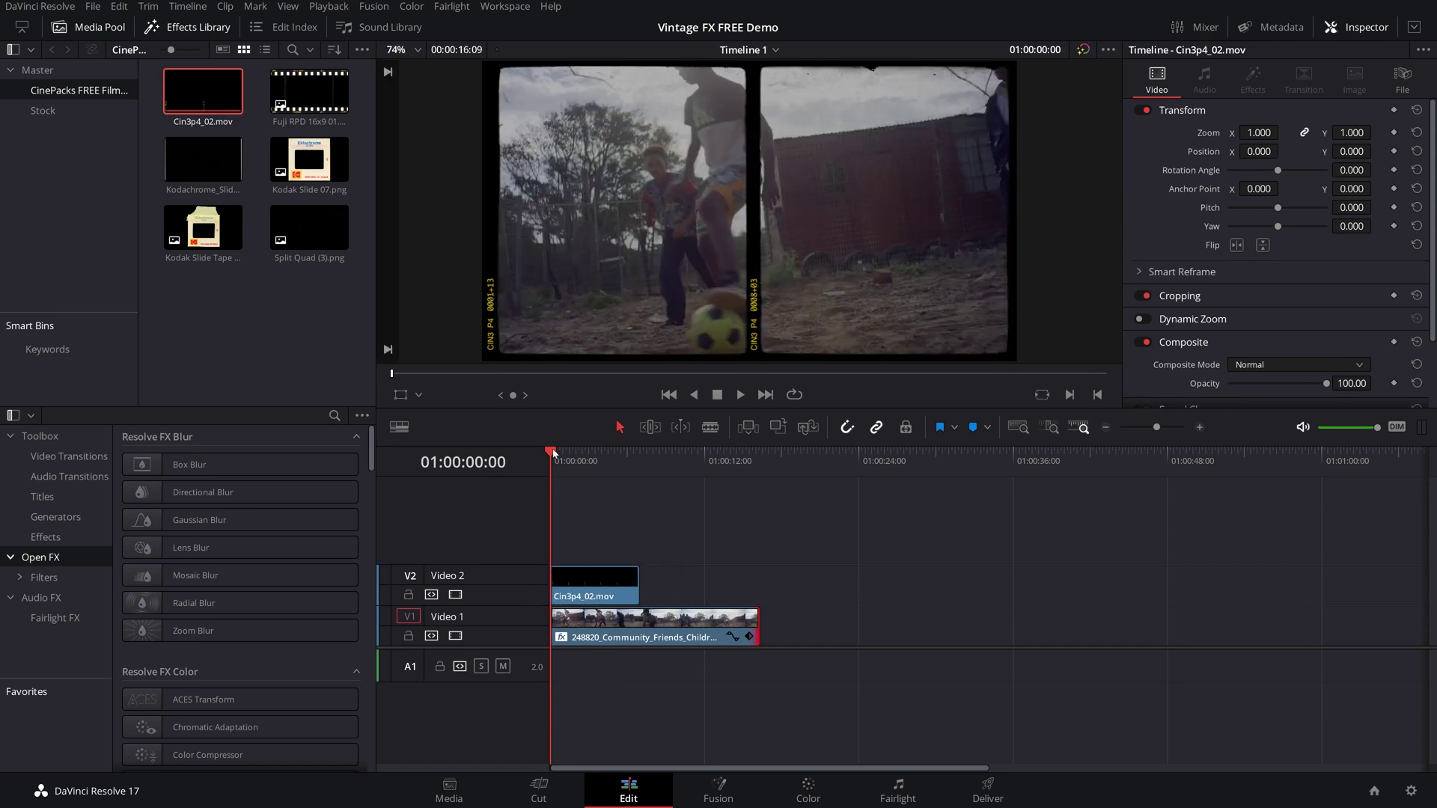
Step: Raise the Cin3p4_02.mov matte to Video 3 and drop Stock clip 248826 onto Video 2
left_click_drag(552, 452, 531, 473)
left_click(632, 613)
left_click_drag(597, 582, 590, 530)
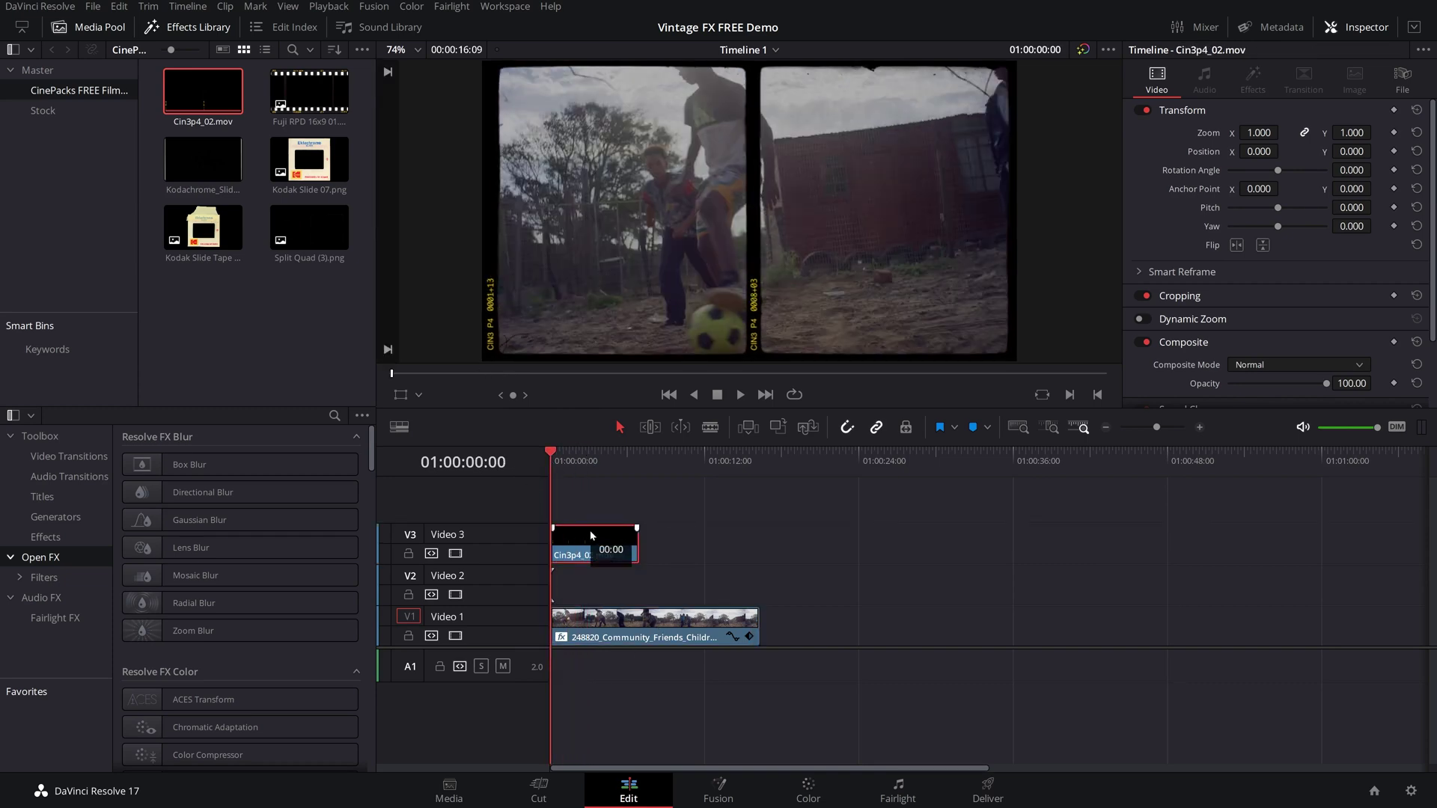
left_click(53, 112)
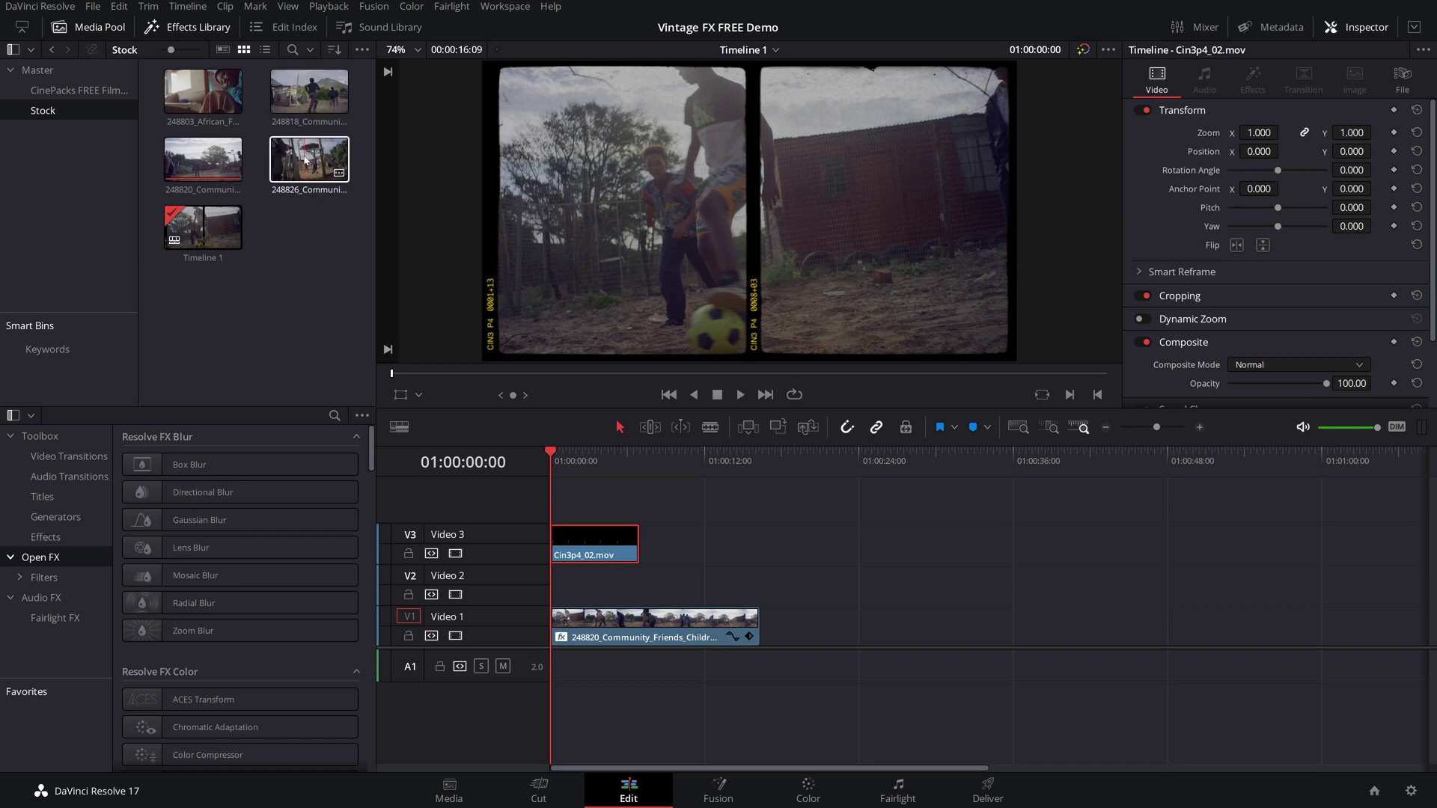
left_click_drag(309, 159, 528, 584)
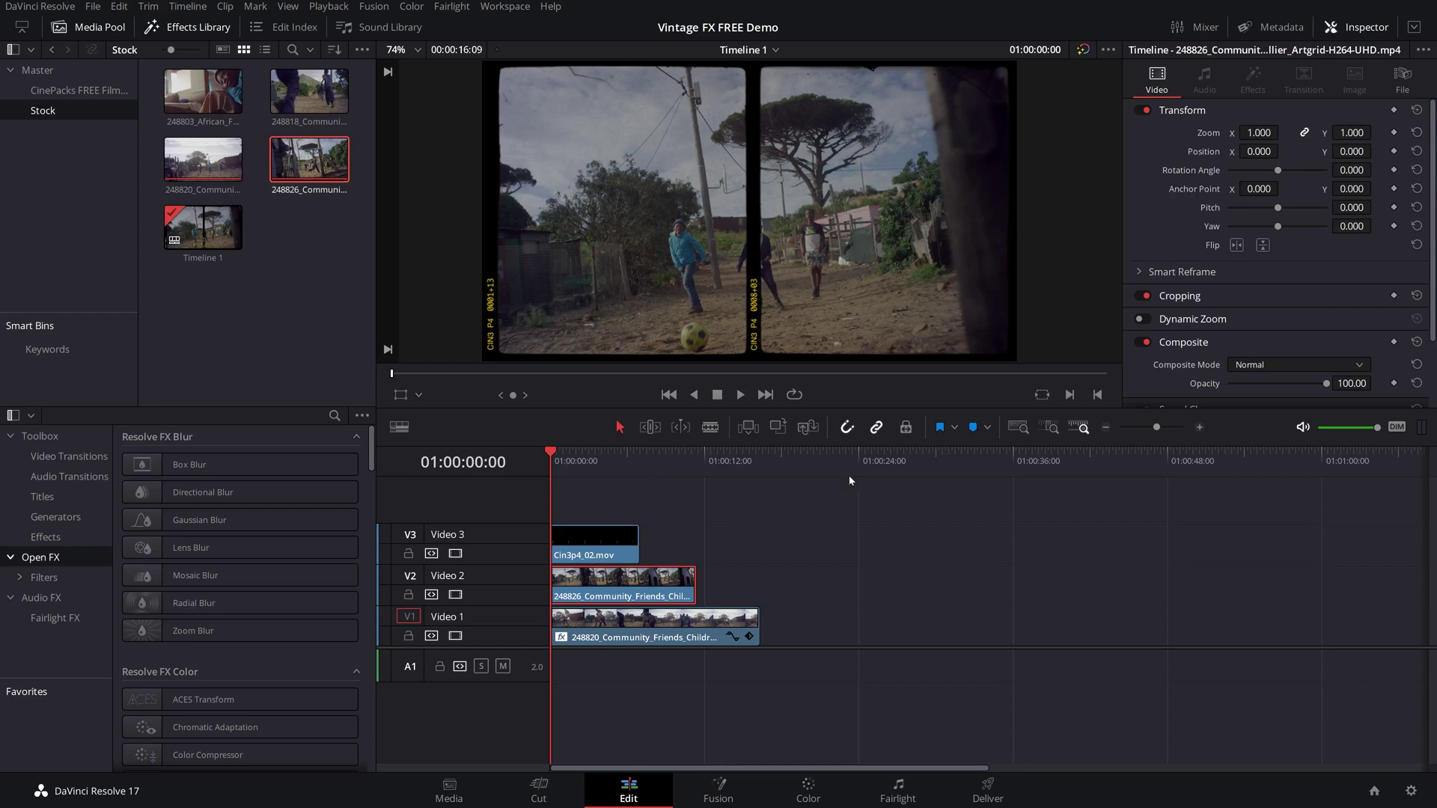
Step: Slide the 248826 clip into the left film frame and set its Crop Right to 527.6
left_click(405, 394)
left_click_drag(848, 272, 720, 274)
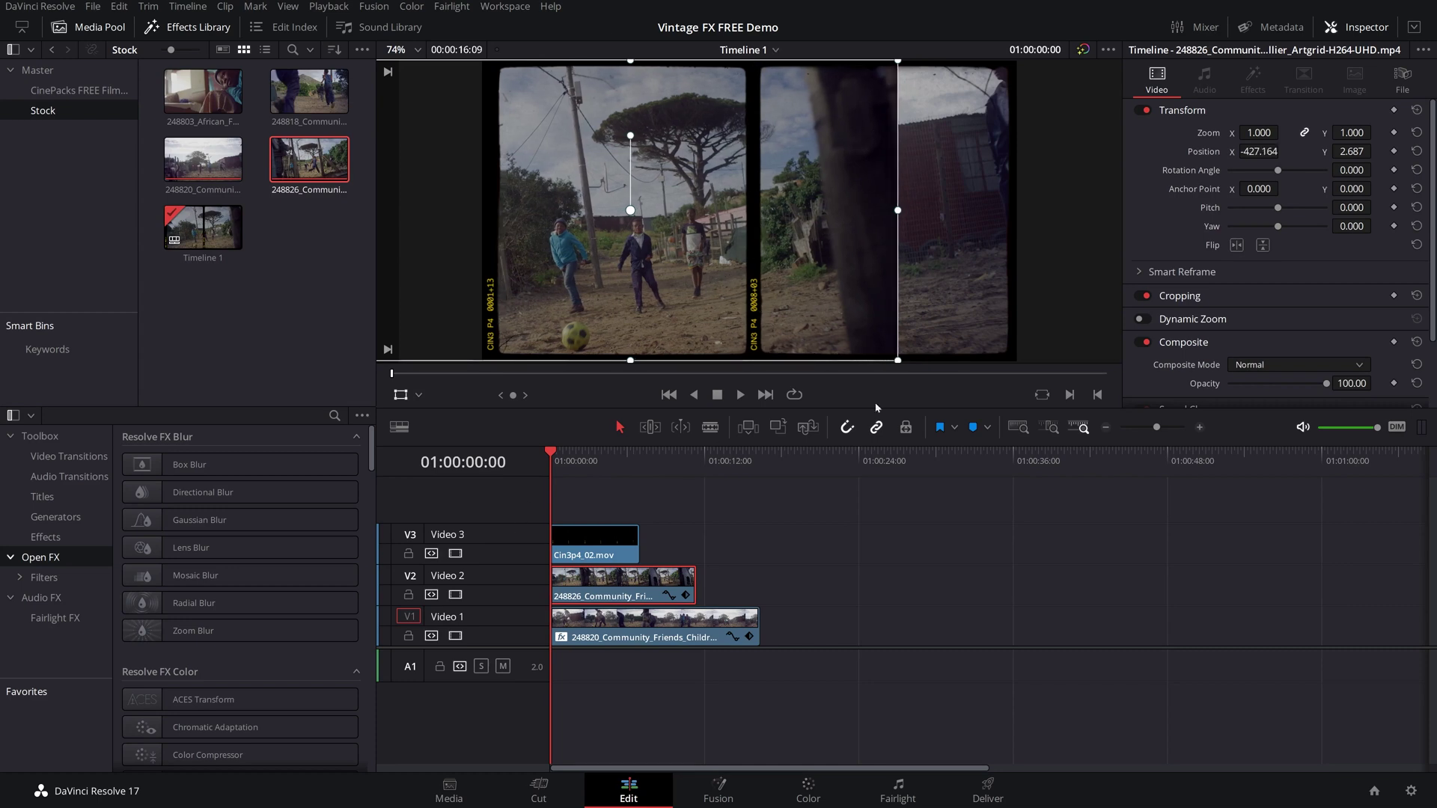
scroll(1183, 225, "down", 2)
left_click(1181, 230)
scroll(1242, 195, "down", 2)
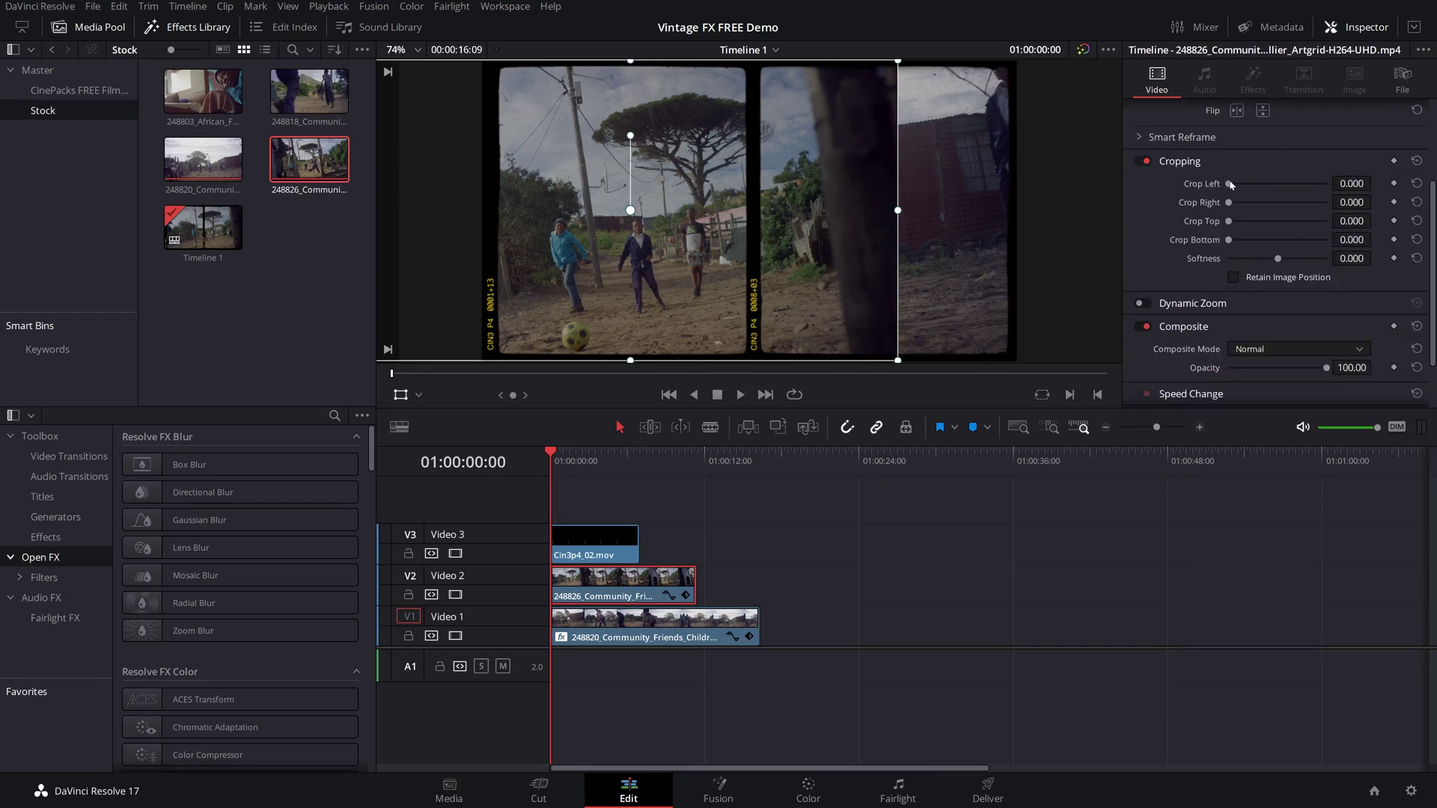
left_click_drag(1228, 206, 1254, 214)
Step: Scrub the timeline to check both clips sit inside the matte's two film frames
left_click(635, 545)
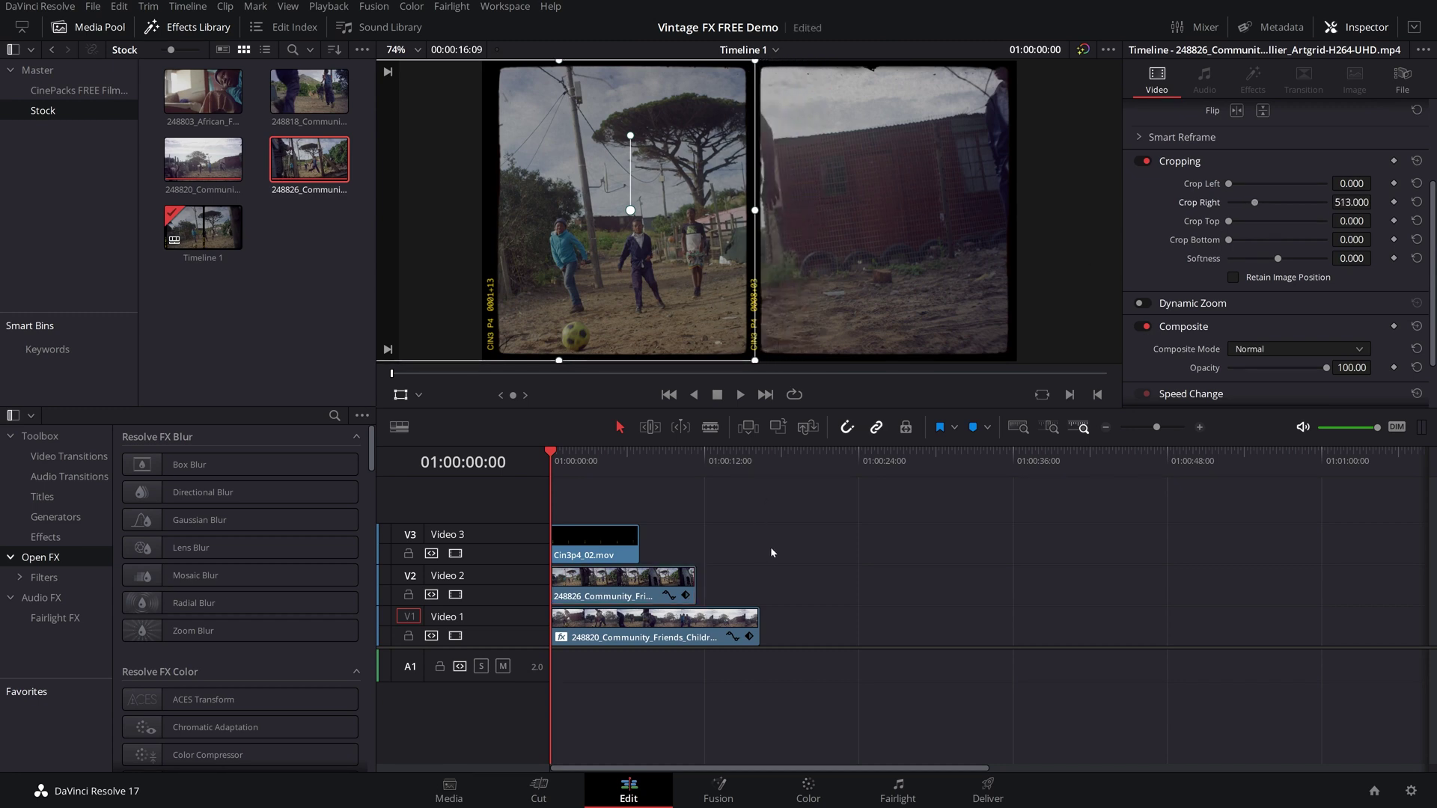
left_click(612, 622)
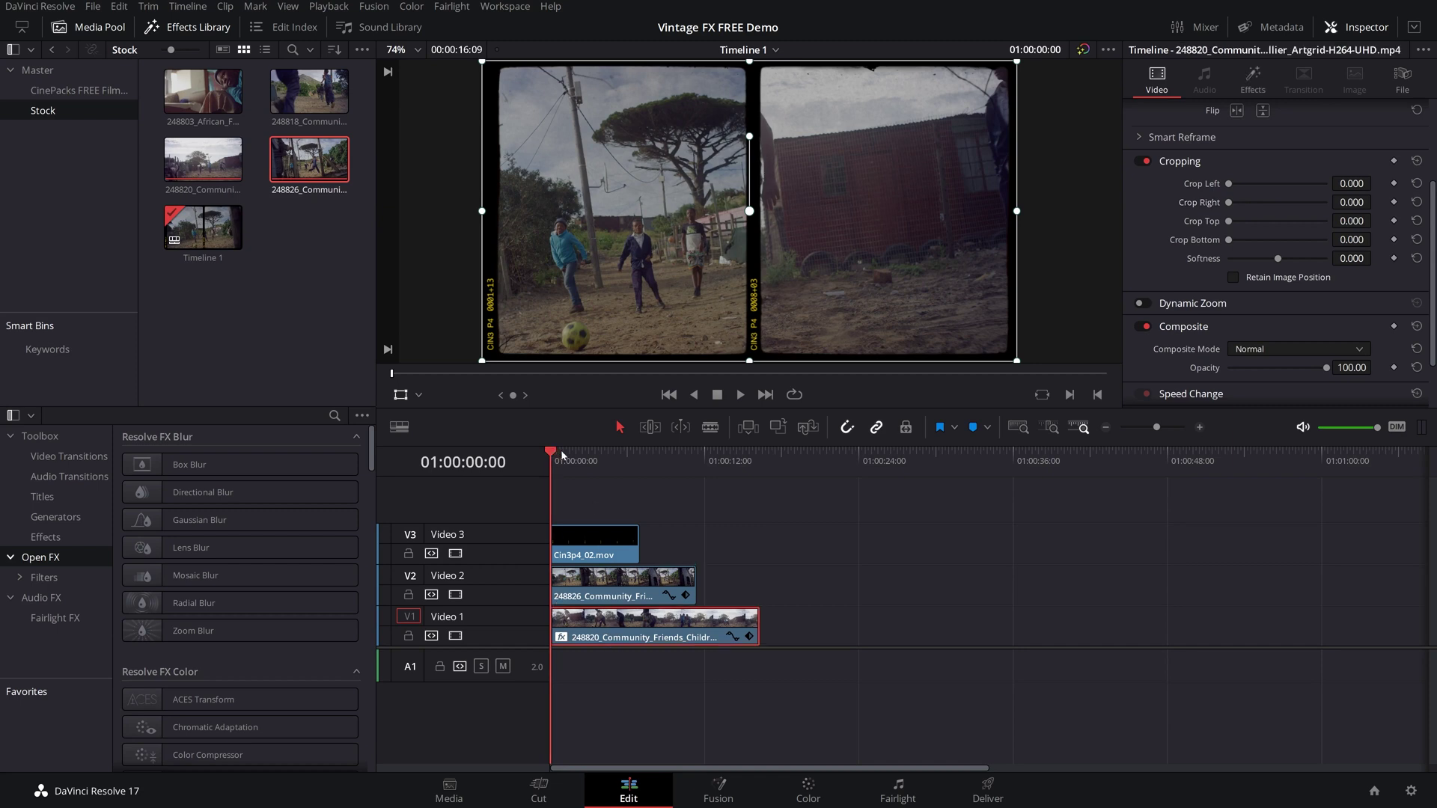
left_click_drag(565, 456, 583, 458)
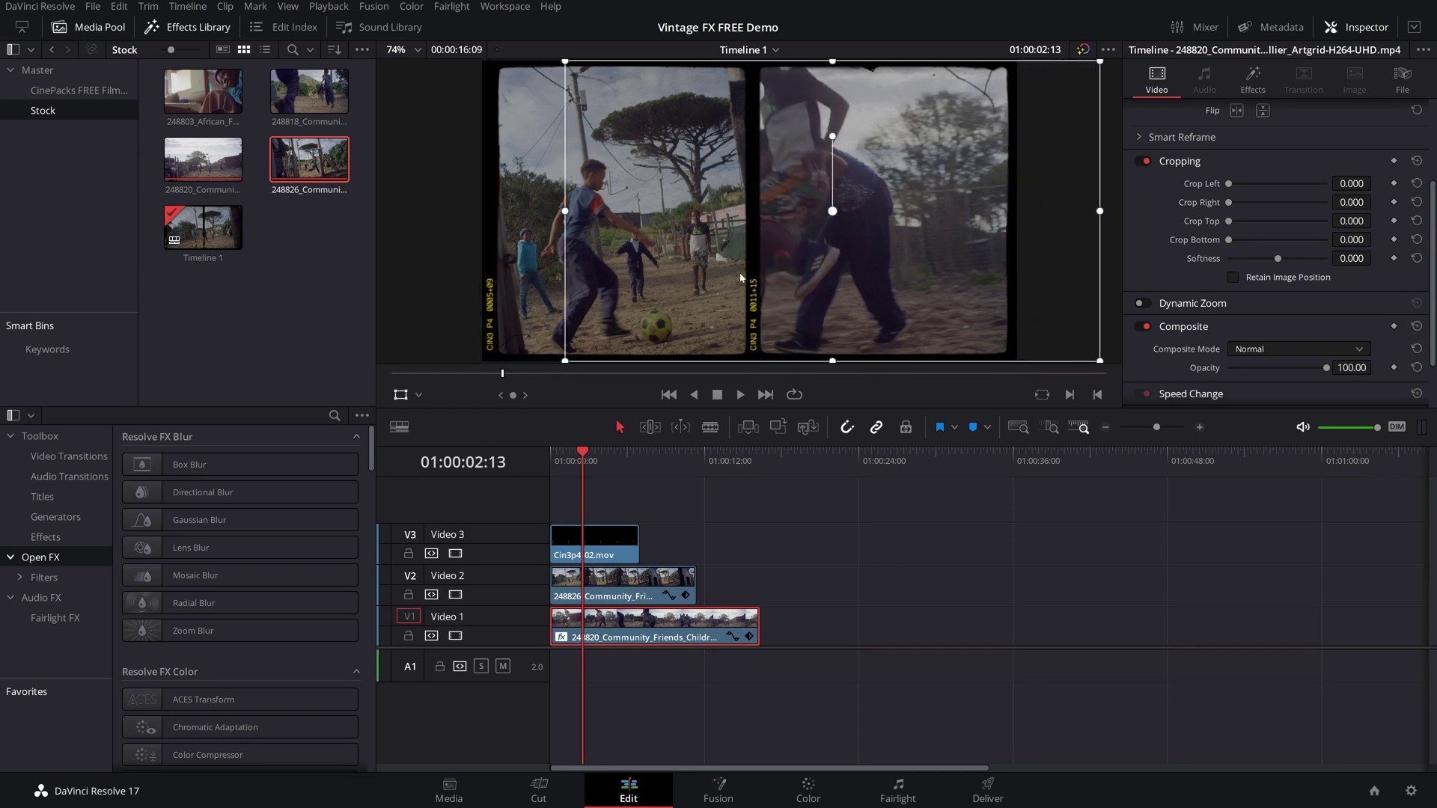
Step: Play the layered footage from the start of the timeline to review it
left_click(627, 501)
key("Home")
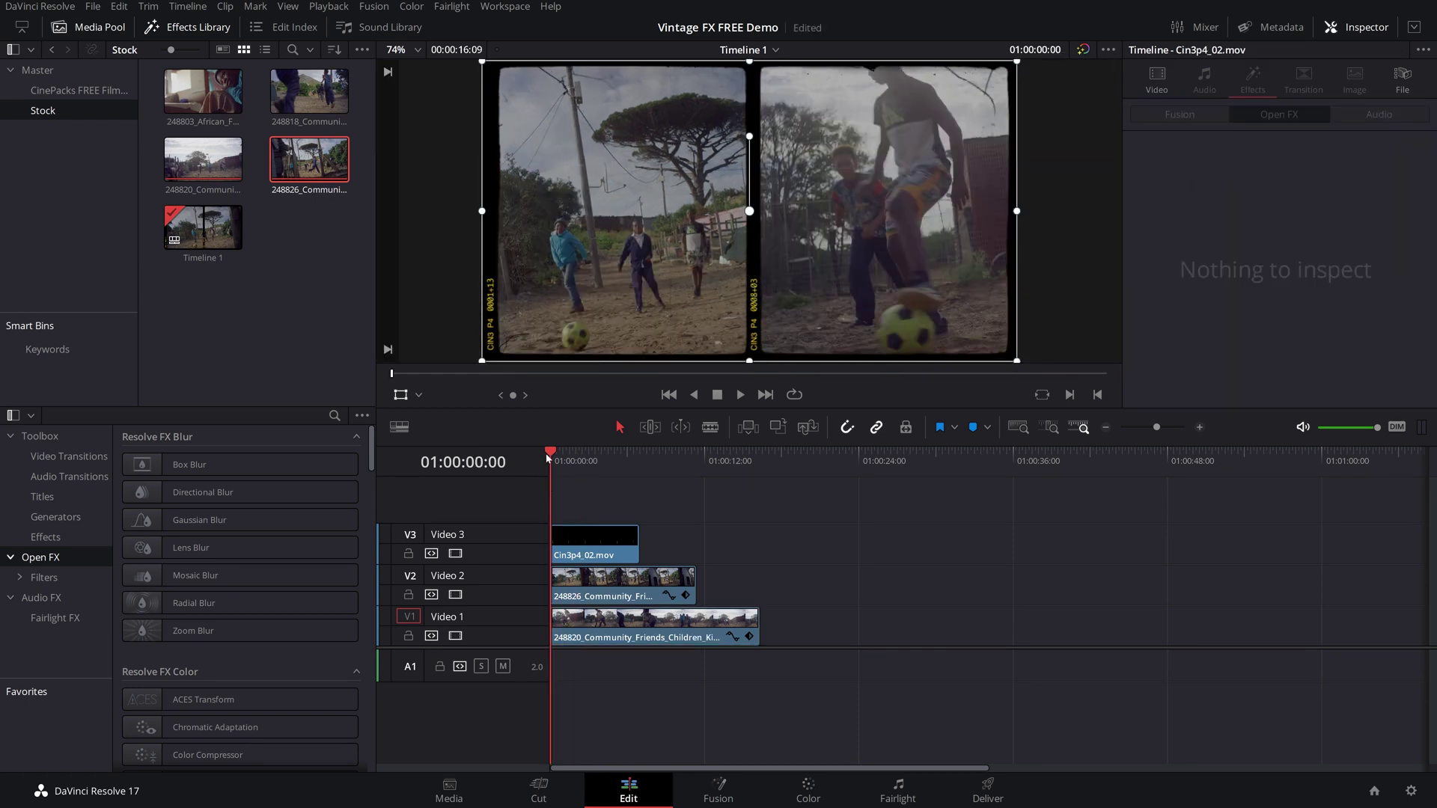
key("space")
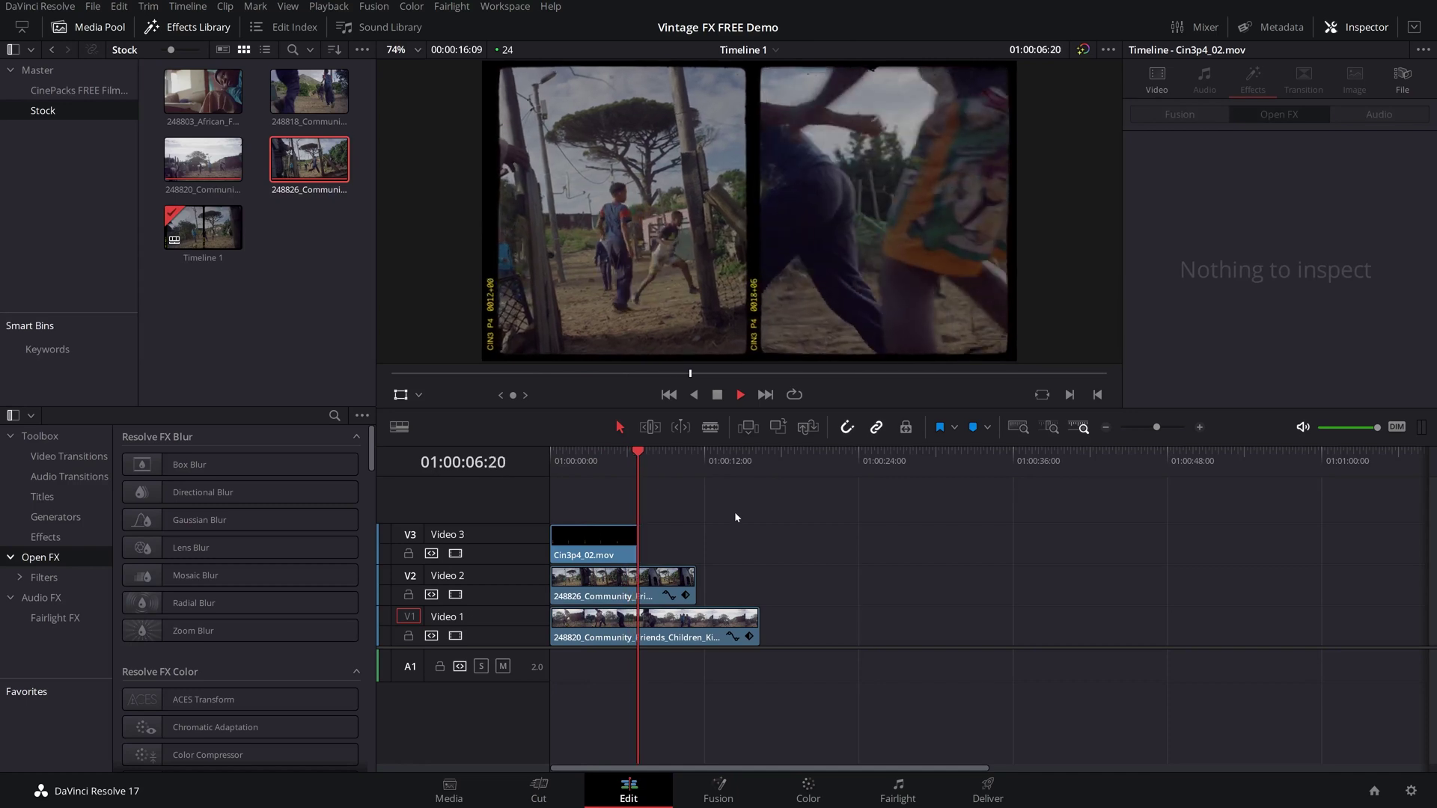
key("space")
key("Home")
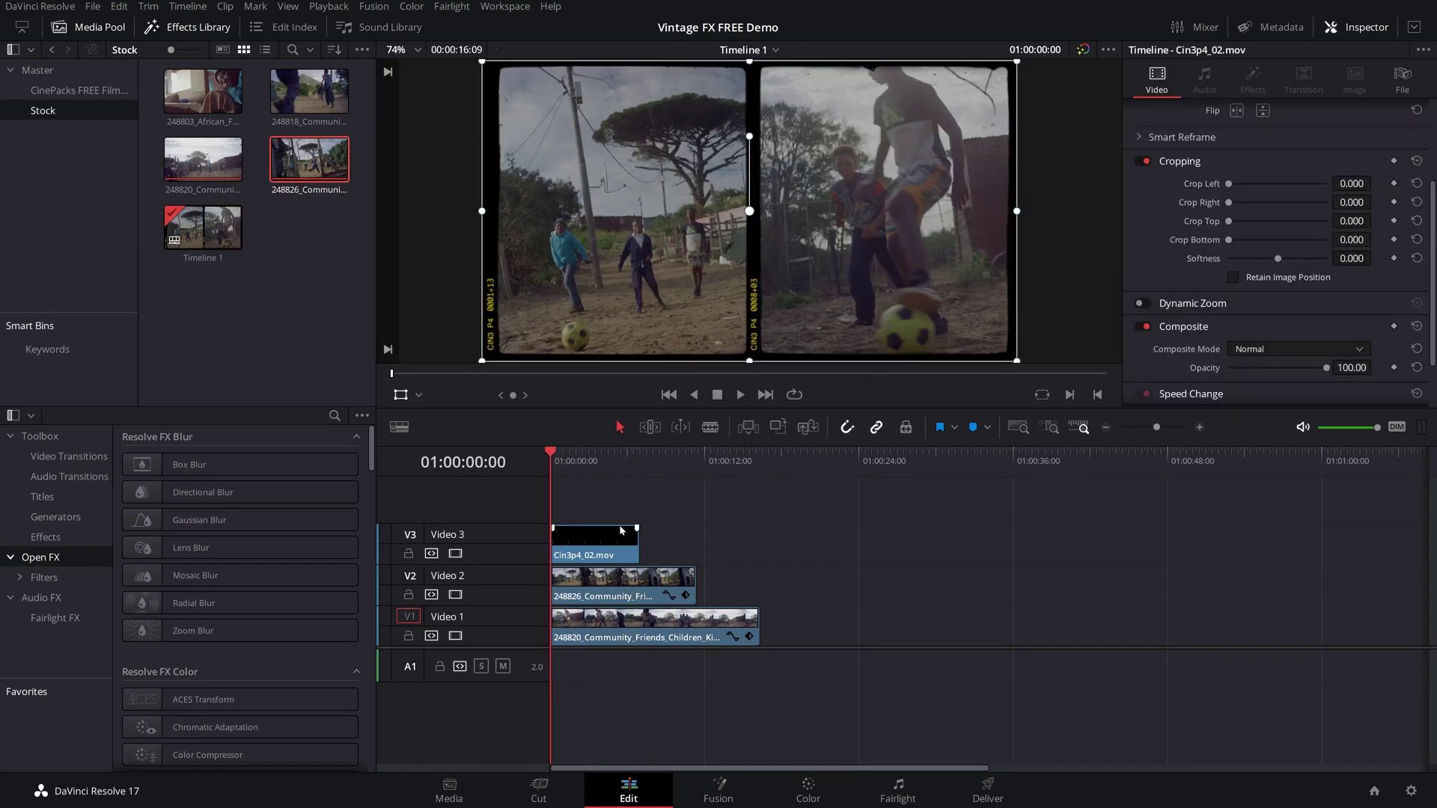
Step: Place a copy of the film matte right after the first on Video 3 and check the join
left_click_drag(614, 546, 689, 549)
left_click(621, 458)
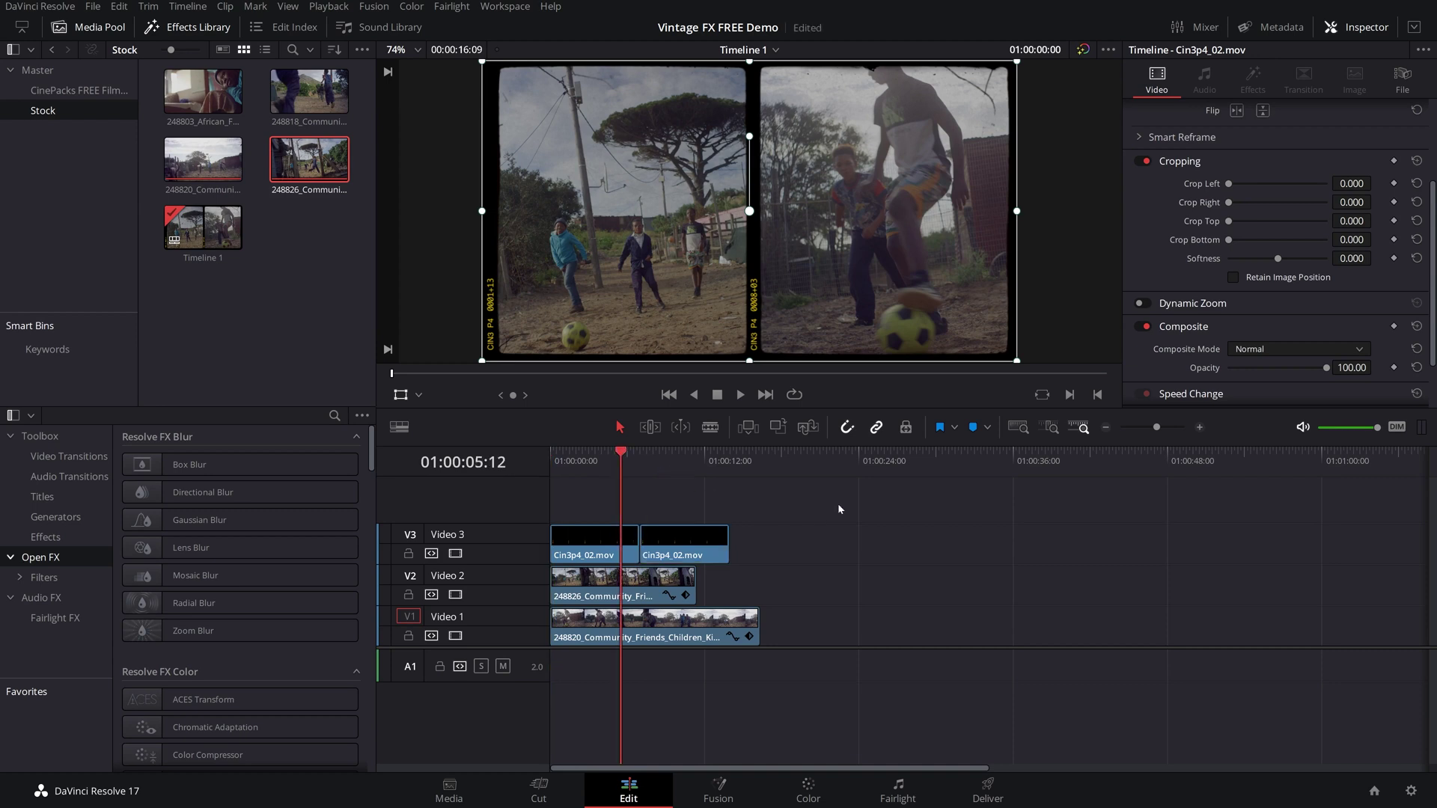
key("space")
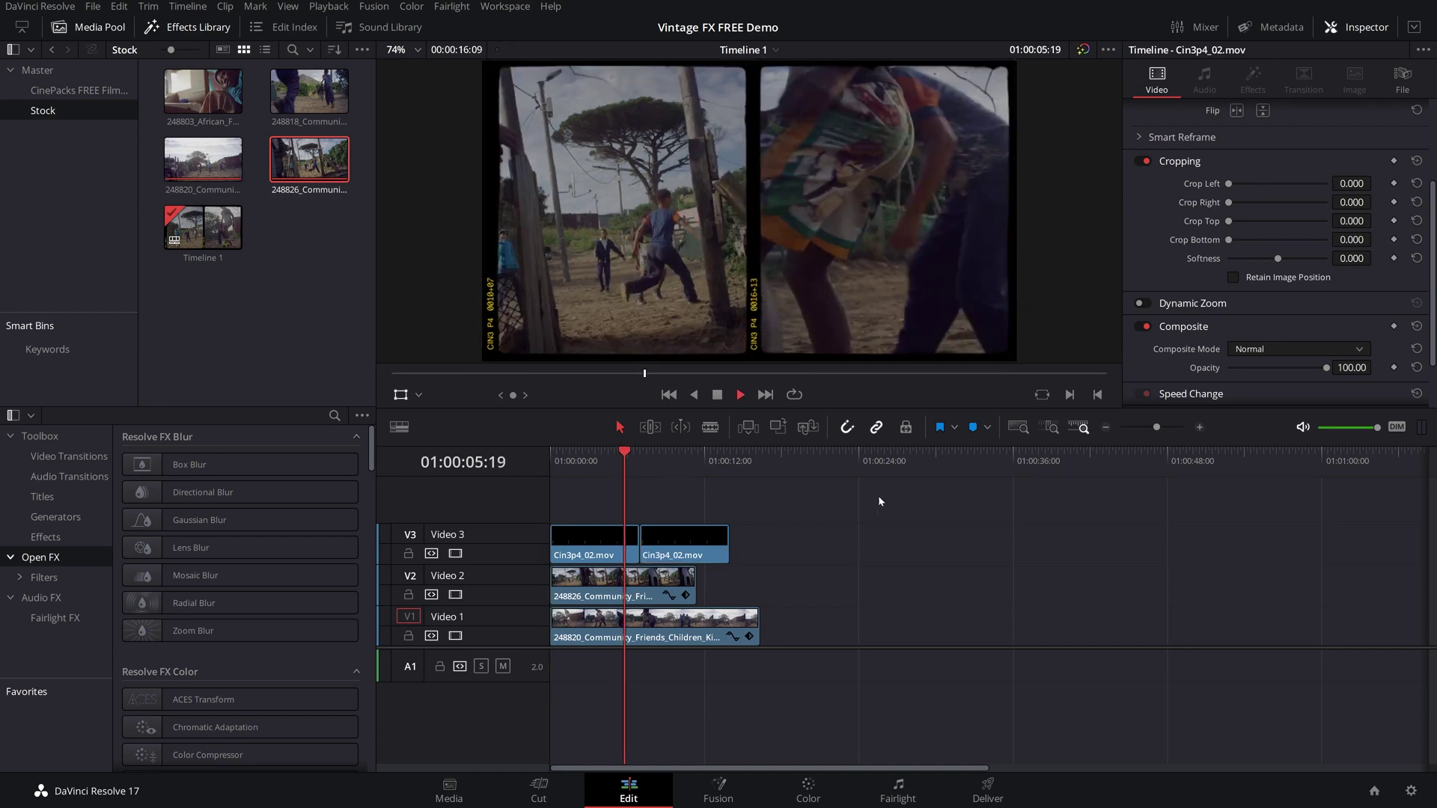
key("ctrl+z")
Step: Add the Split Quad (3).png overlay and stack clips 248820, 248818, 248826, 248803 on V1–V4
left_click(81, 91)
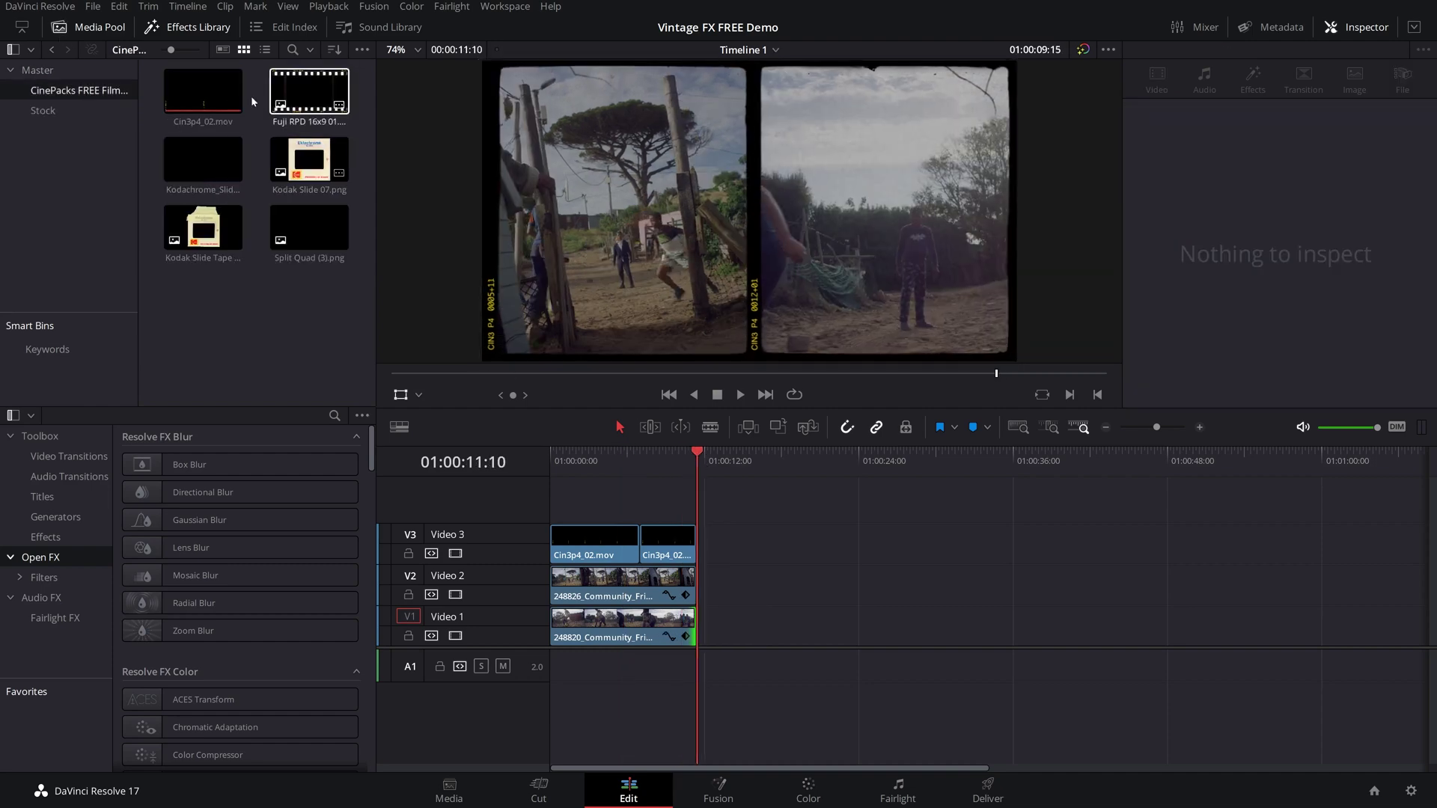
left_click_drag(309, 227, 738, 515)
left_click(43, 110)
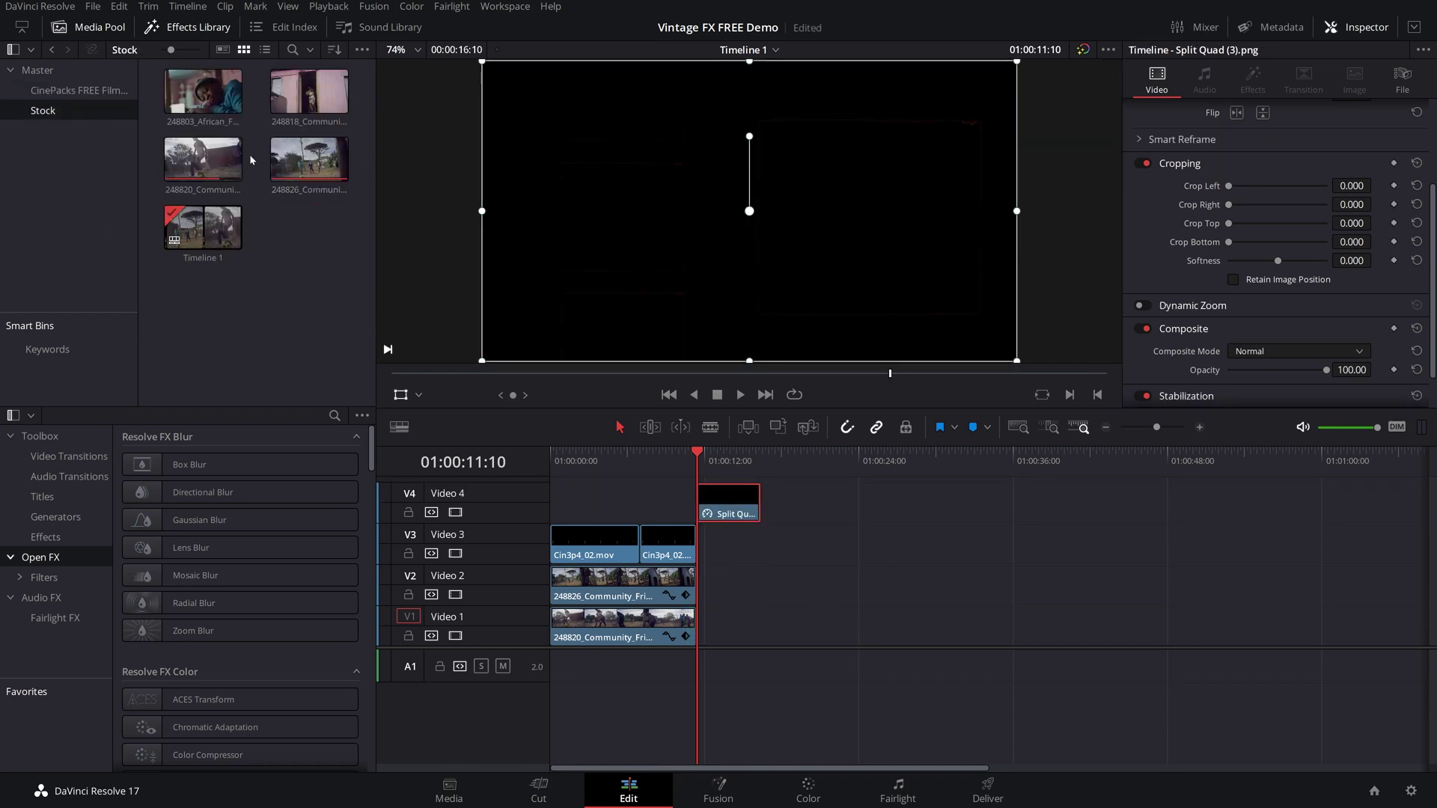
left_click_drag(194, 165, 700, 628)
left_click_drag(309, 94, 748, 587)
left_click_drag(309, 159, 729, 488)
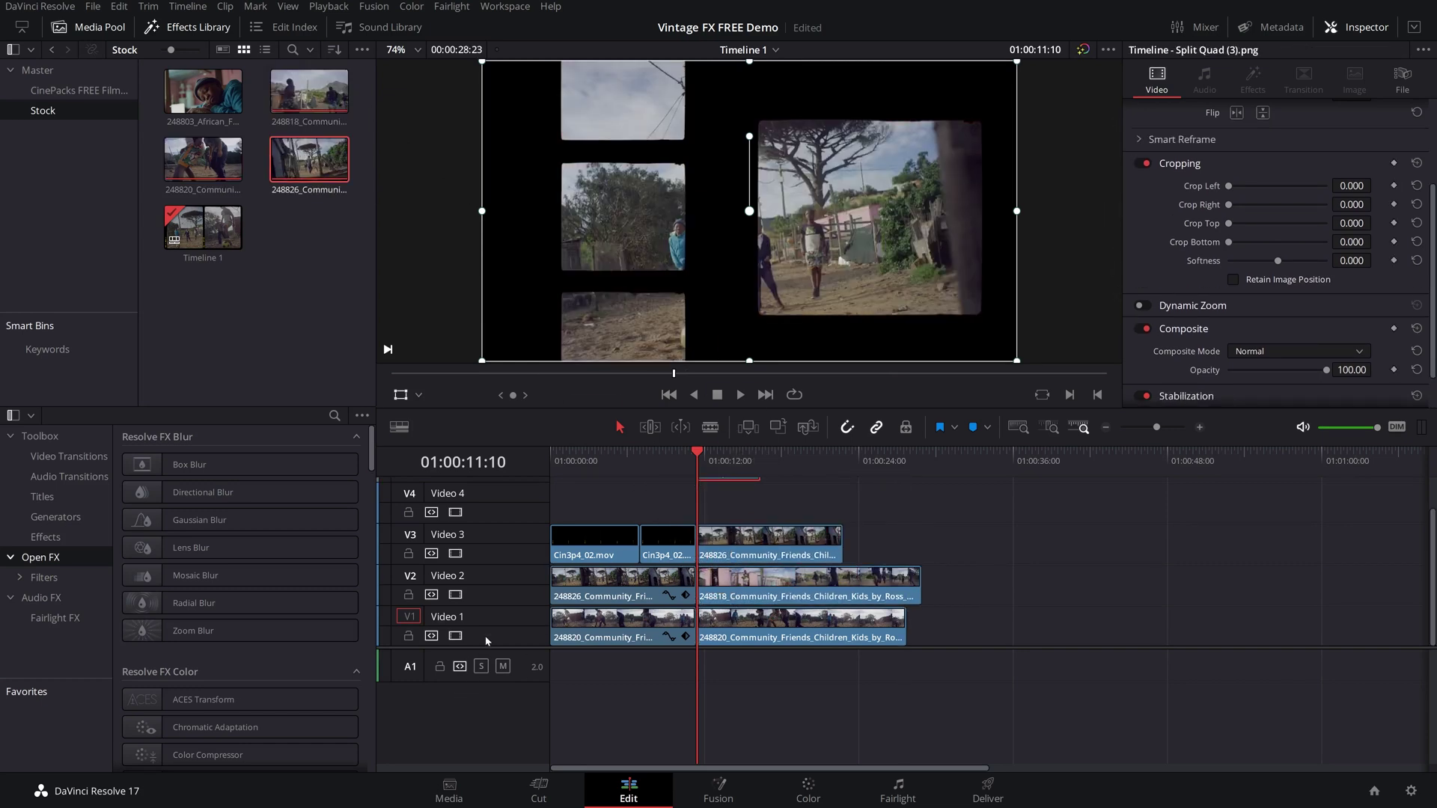
left_click_drag(491, 645, 491, 711)
left_click_drag(203, 91, 707, 571)
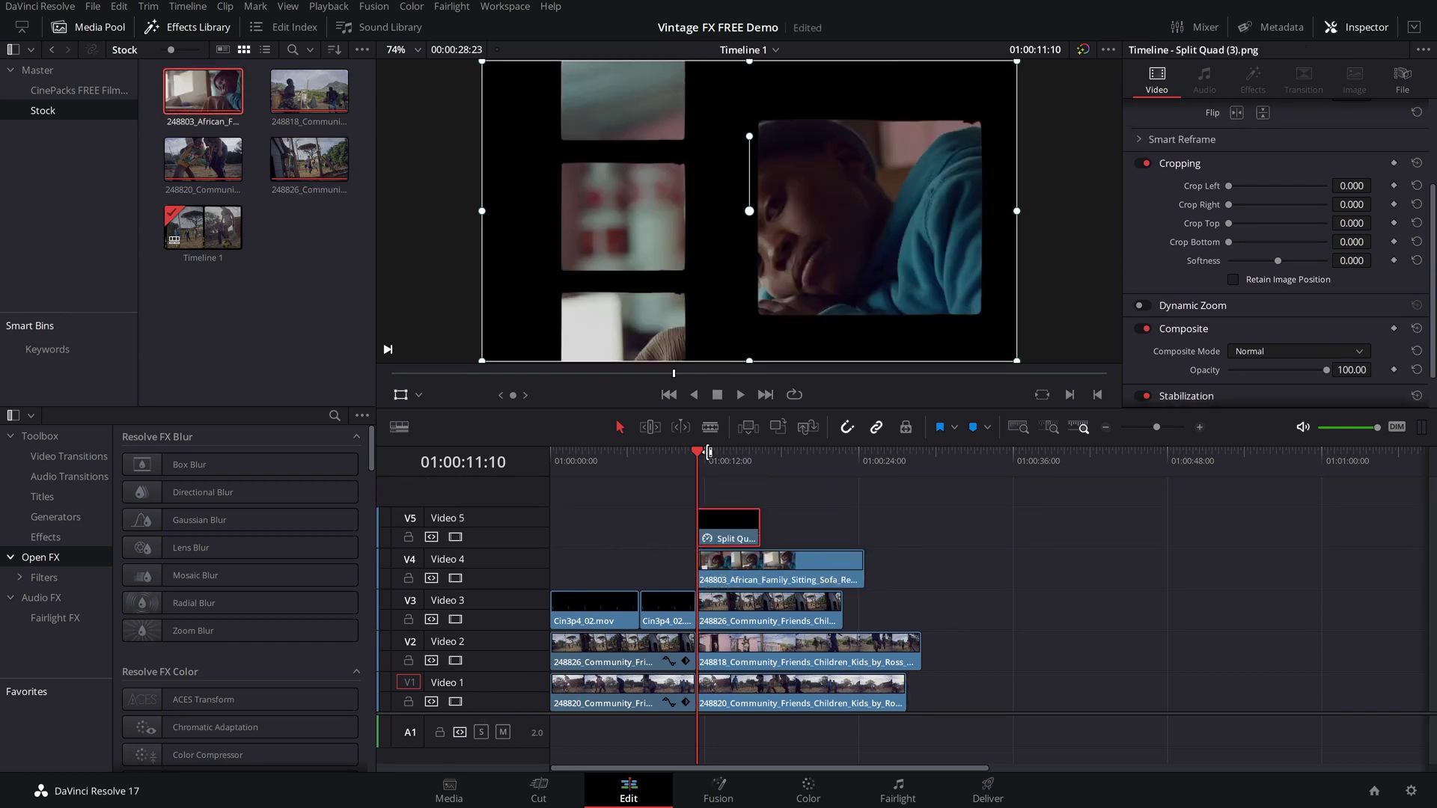
Step: Shrink the 248803 clip on Video 4 and fit it into the middle film frame
left_click(753, 579)
left_click_drag(482, 362, 648, 268)
left_click_drag(729, 229, 569, 317)
left_click_drag(708, 271, 667, 237)
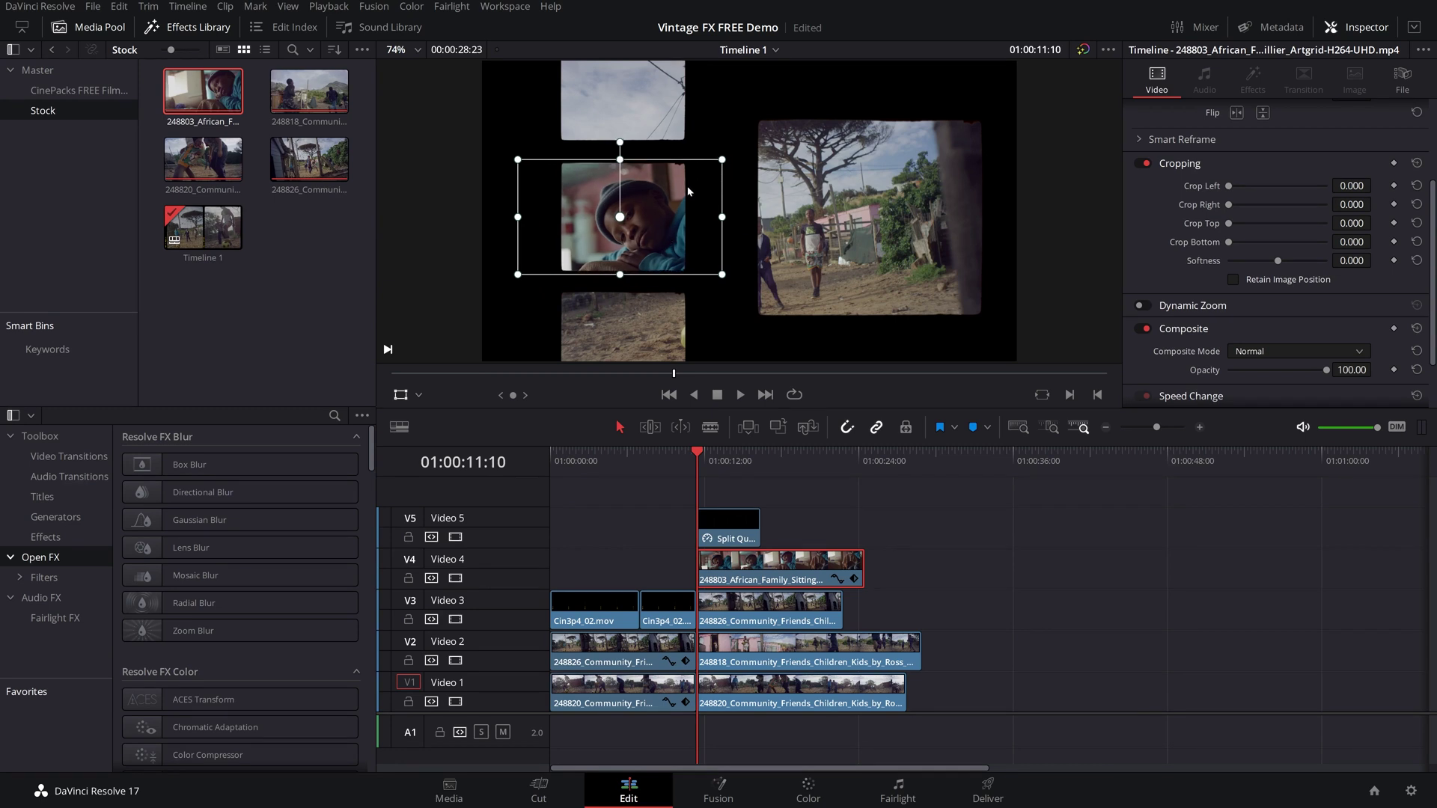
Step: Shrink the Video 3 village clip and fit it into the top film frame
left_click(777, 607)
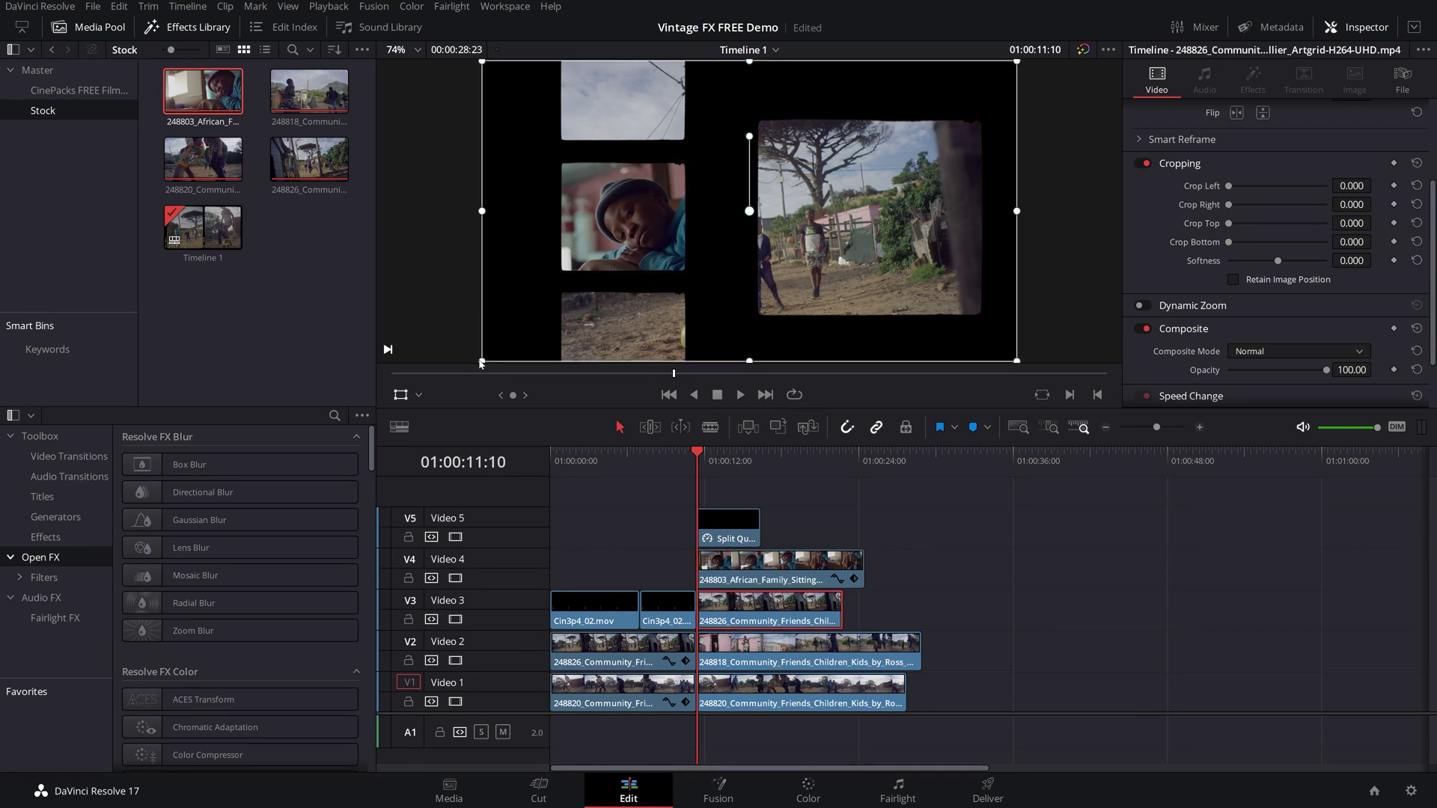
left_click_drag(481, 363, 615, 304)
left_click_drag(819, 244, 668, 122)
left_click_drag(488, 169, 521, 150)
left_click_drag(663, 110, 648, 111)
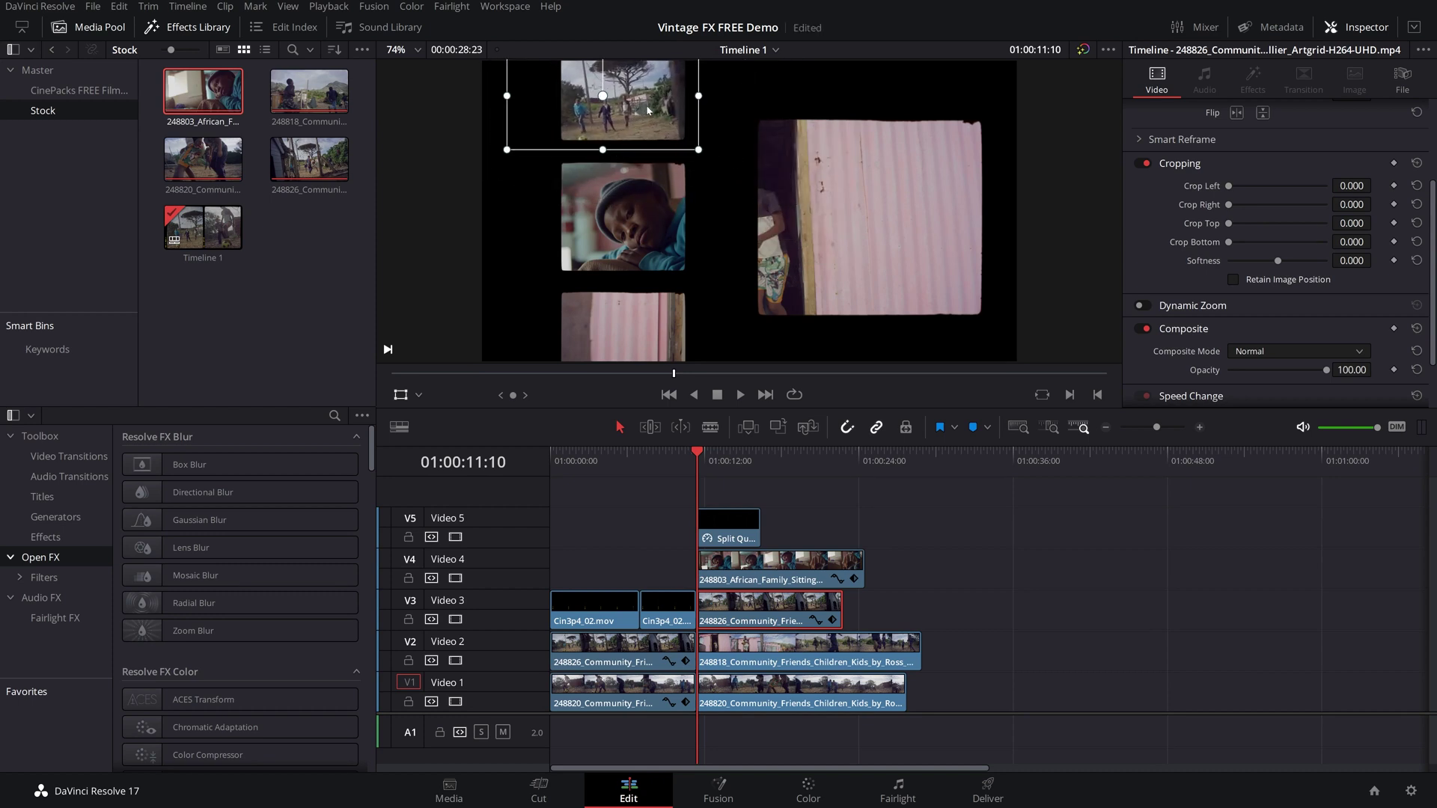
Step: Shrink the pink-wall clip on Video 2 into the bottom film frame
left_click(764, 645)
left_click_drag(486, 362, 695, 333)
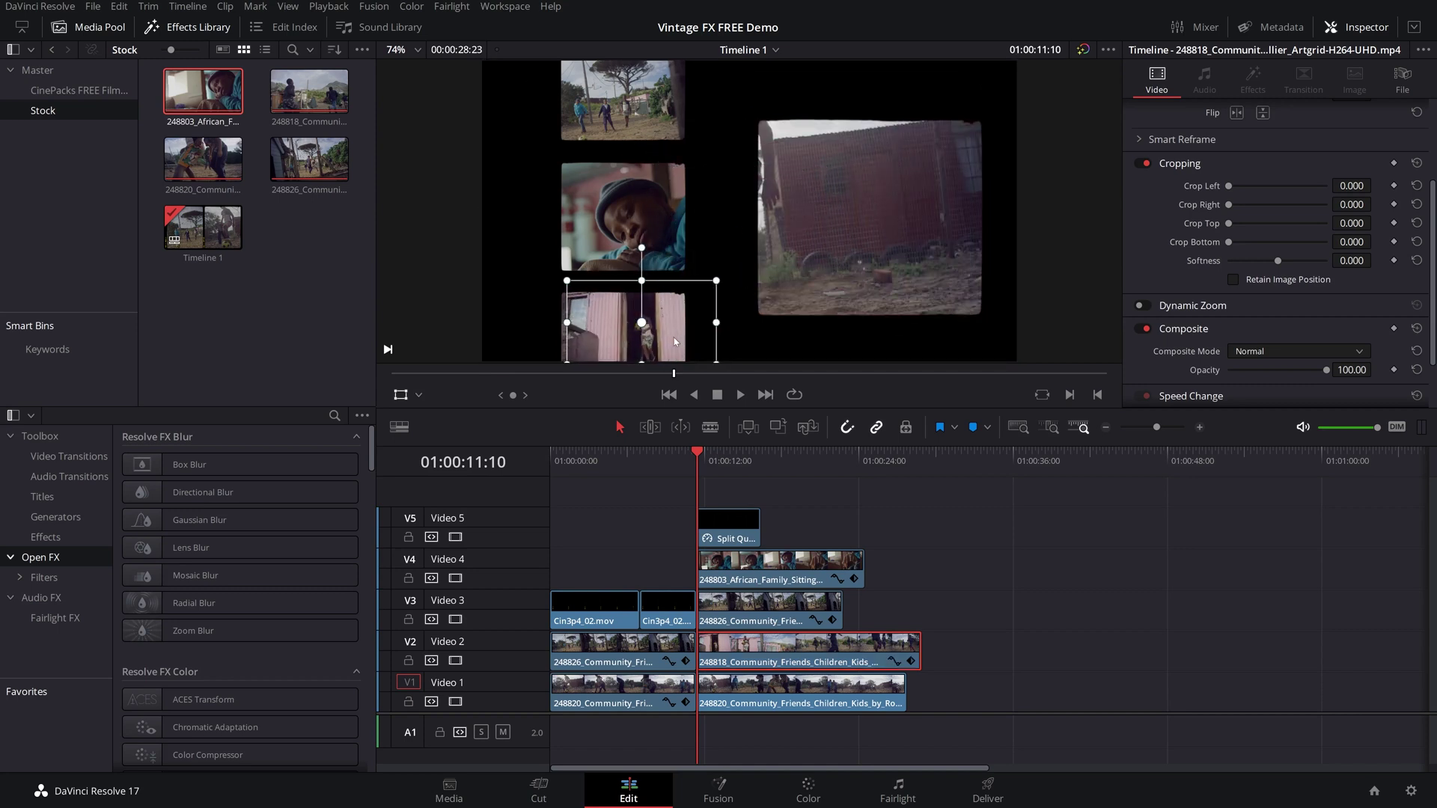
left_click_drag(669, 338, 657, 339)
Step: Scale and position the Video 1 football clip inside the large right frame
left_click(754, 699)
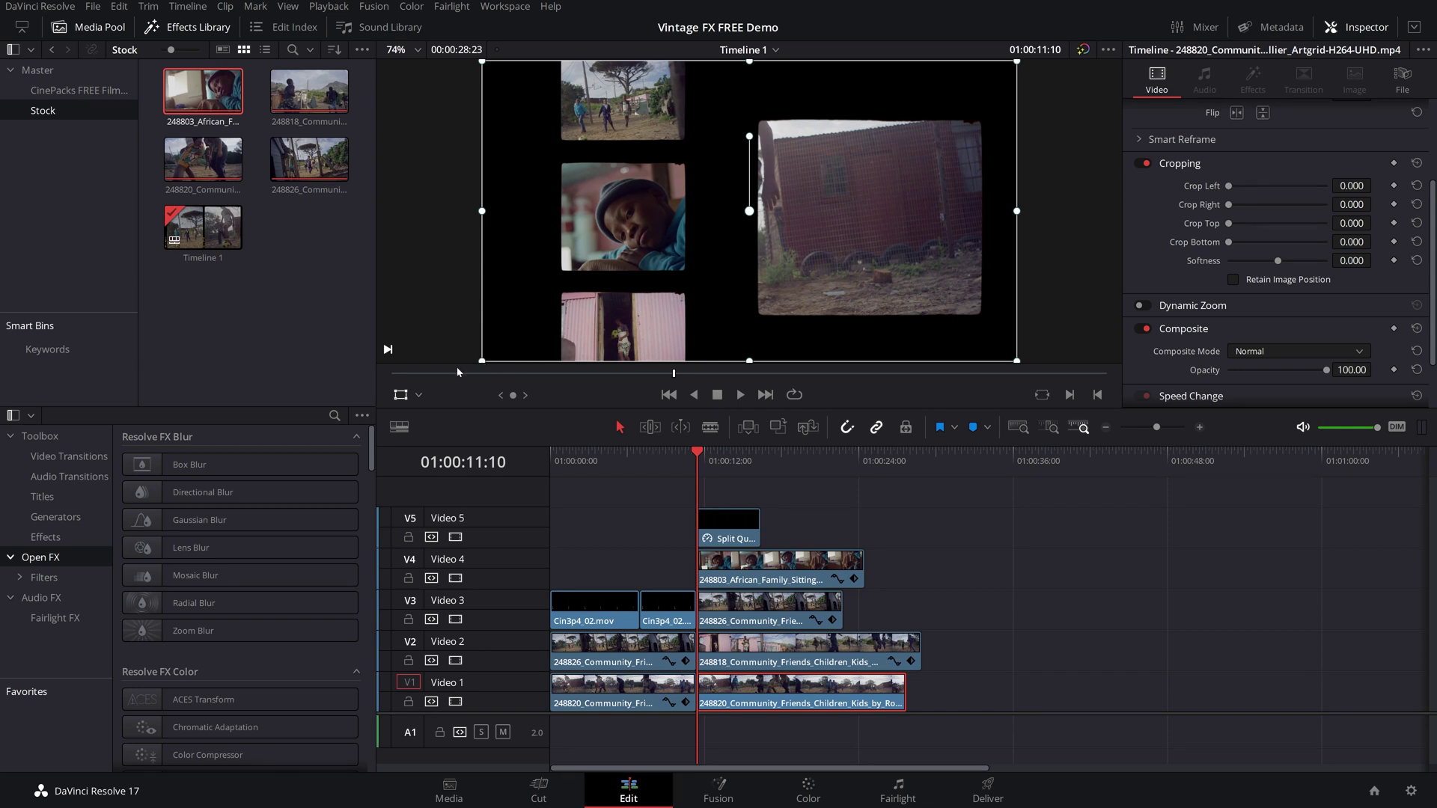
left_click_drag(483, 364, 546, 330)
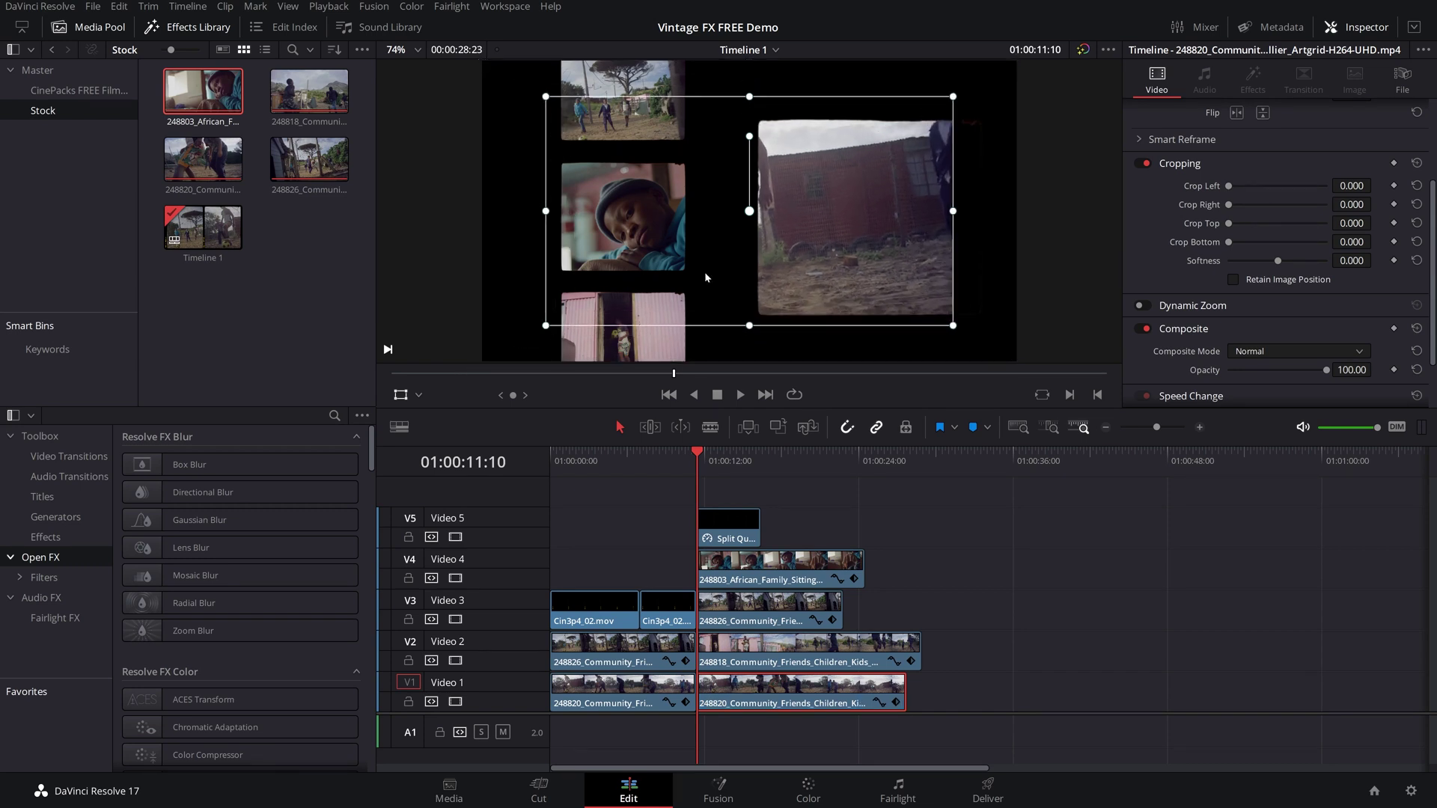
left_click_drag(917, 259, 843, 183)
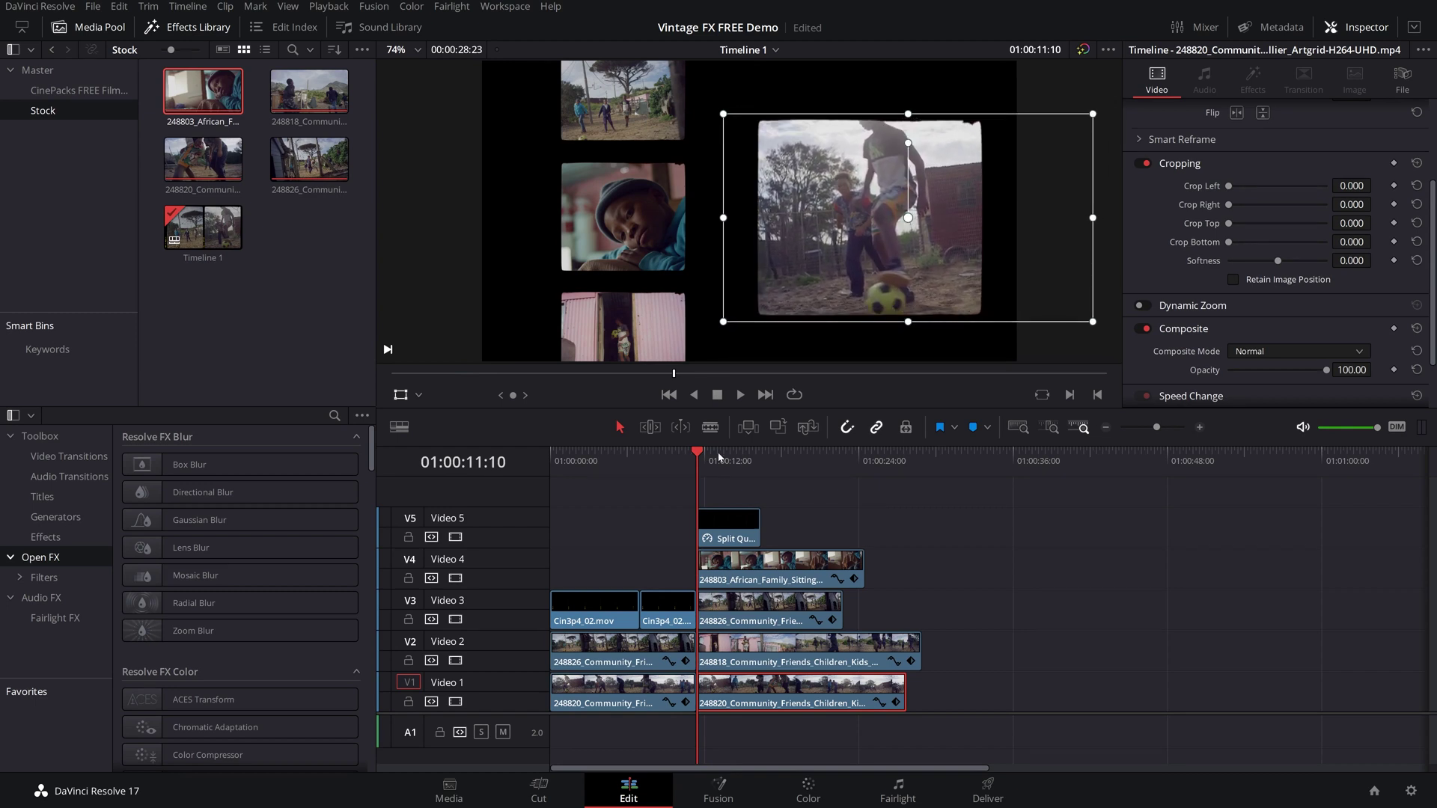
Step: After a playback check, trim the V4, V3, V2 and V1 clips to the Split Quad overlay's end
key("space")
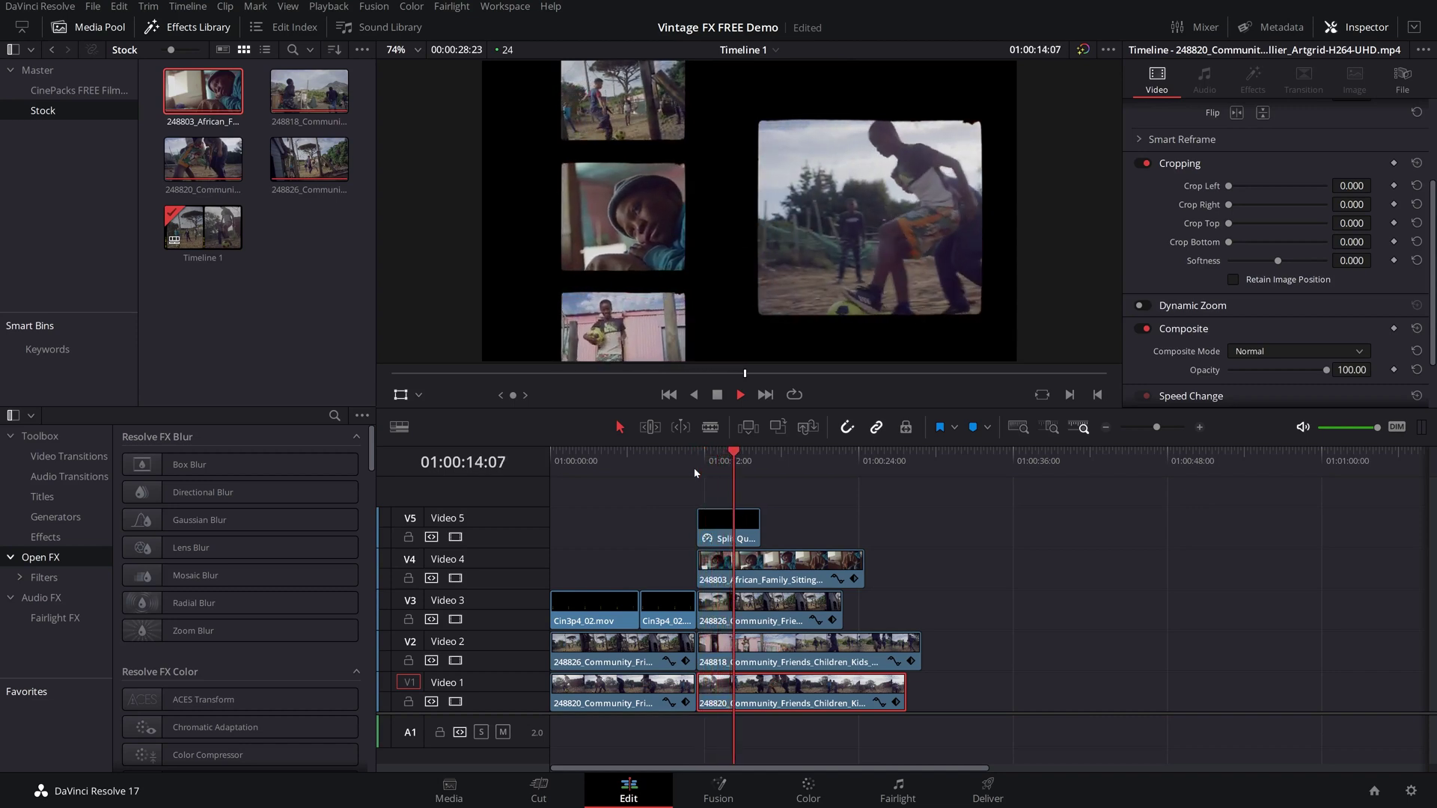
key("space")
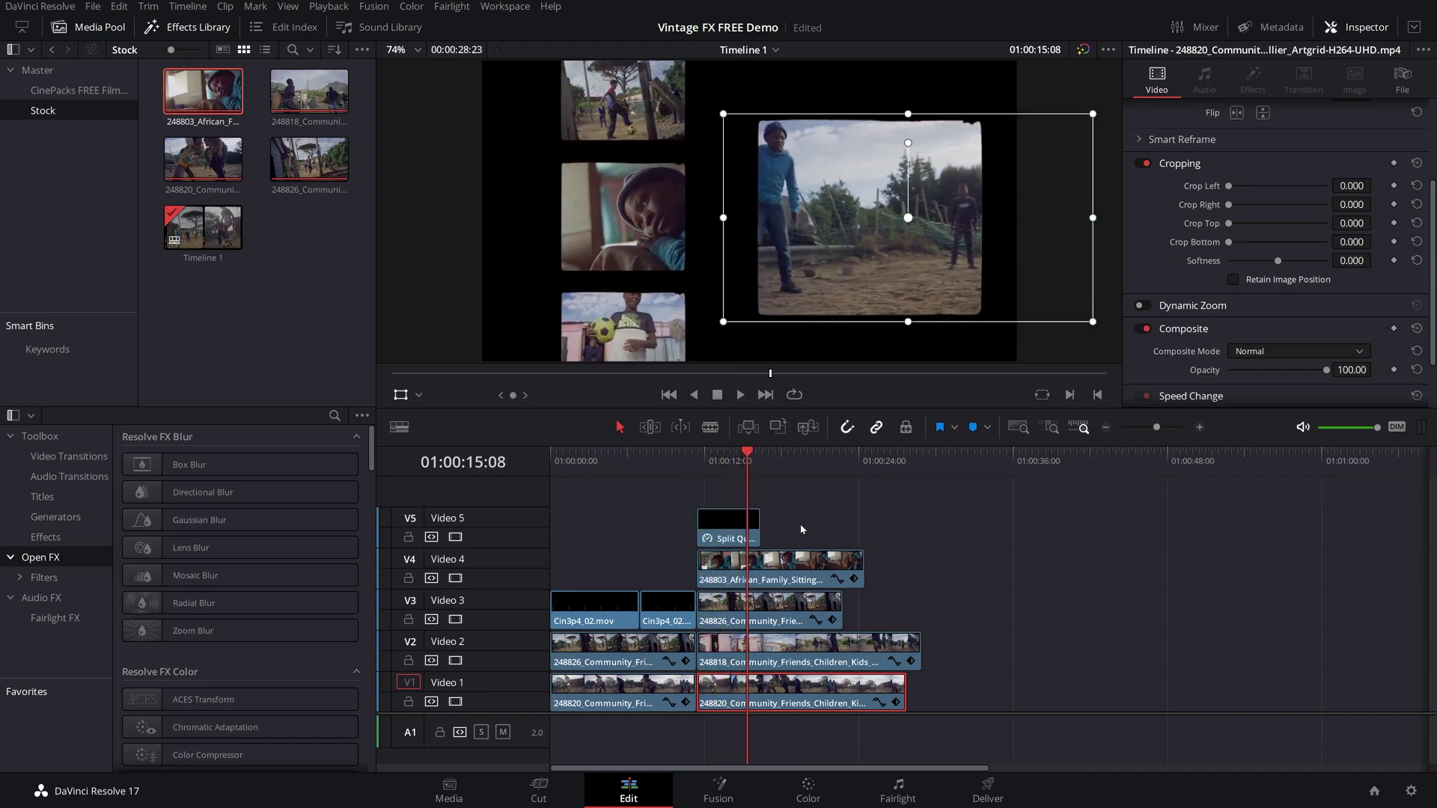
left_click(737, 524)
left_click_drag(862, 571, 760, 570)
left_click_drag(841, 603, 760, 603)
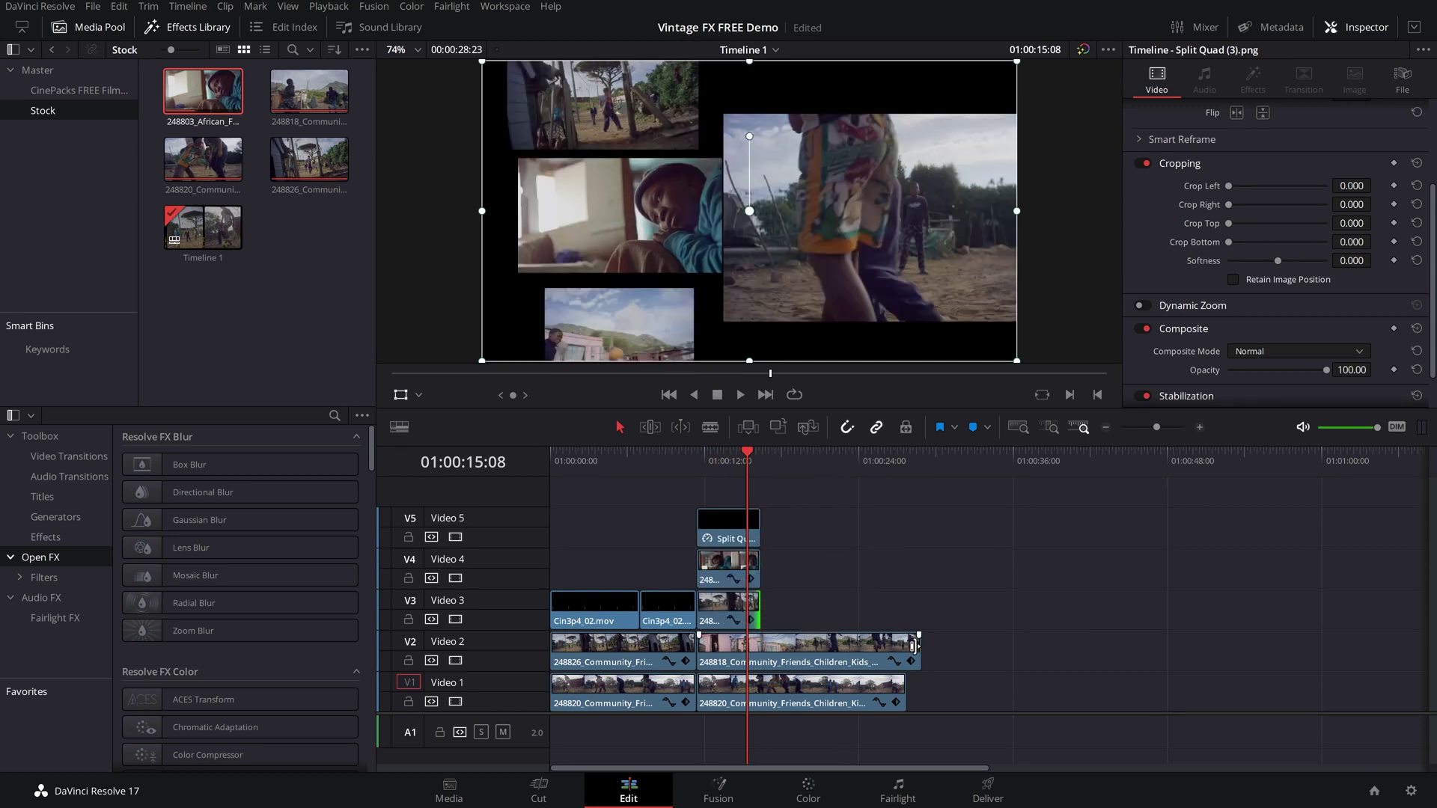
left_click_drag(913, 645, 759, 645)
left_click_drag(906, 690, 724, 487)
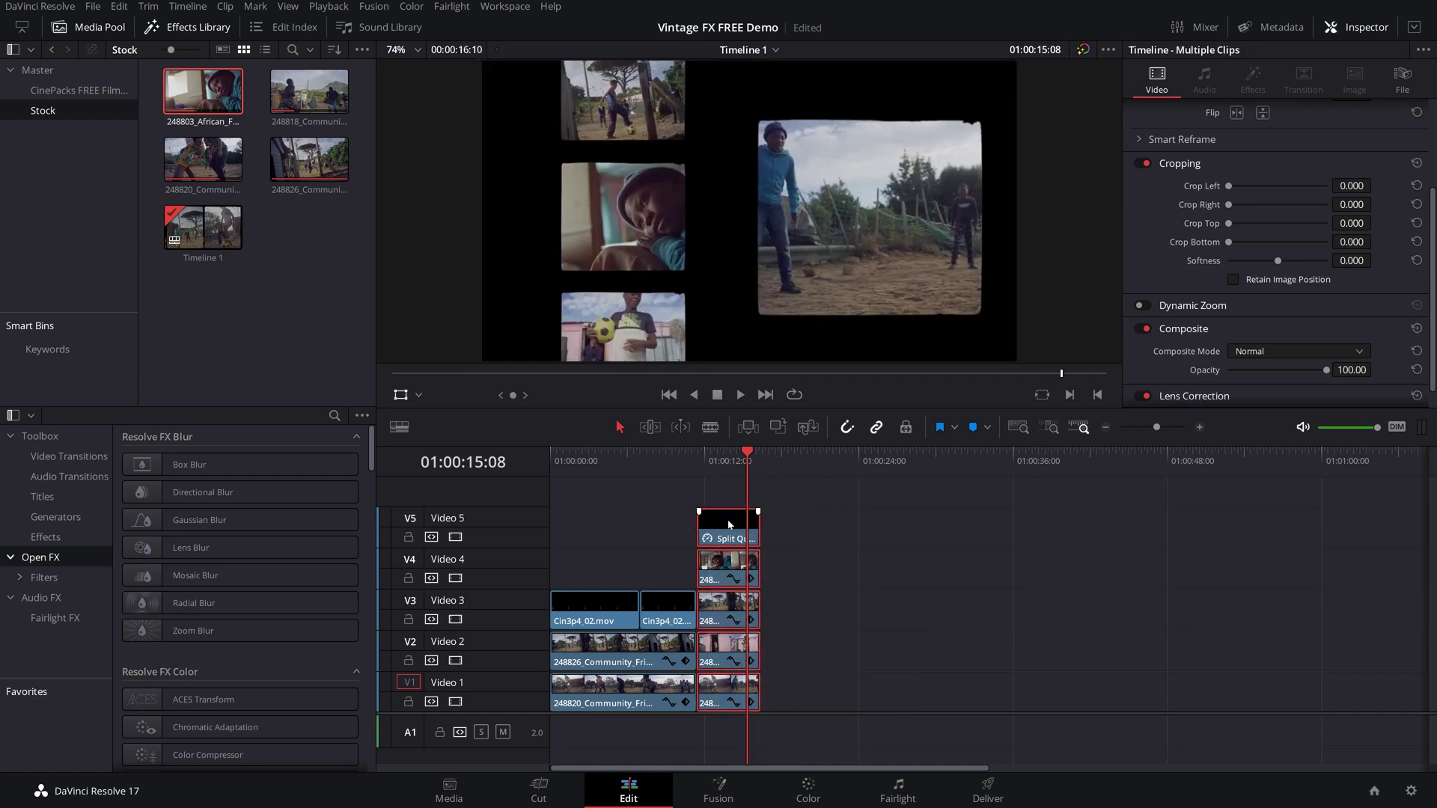
Step: Try merging the stacked clips into a Fusion clip, then undo it
right_click(729, 524)
left_click(784, 138)
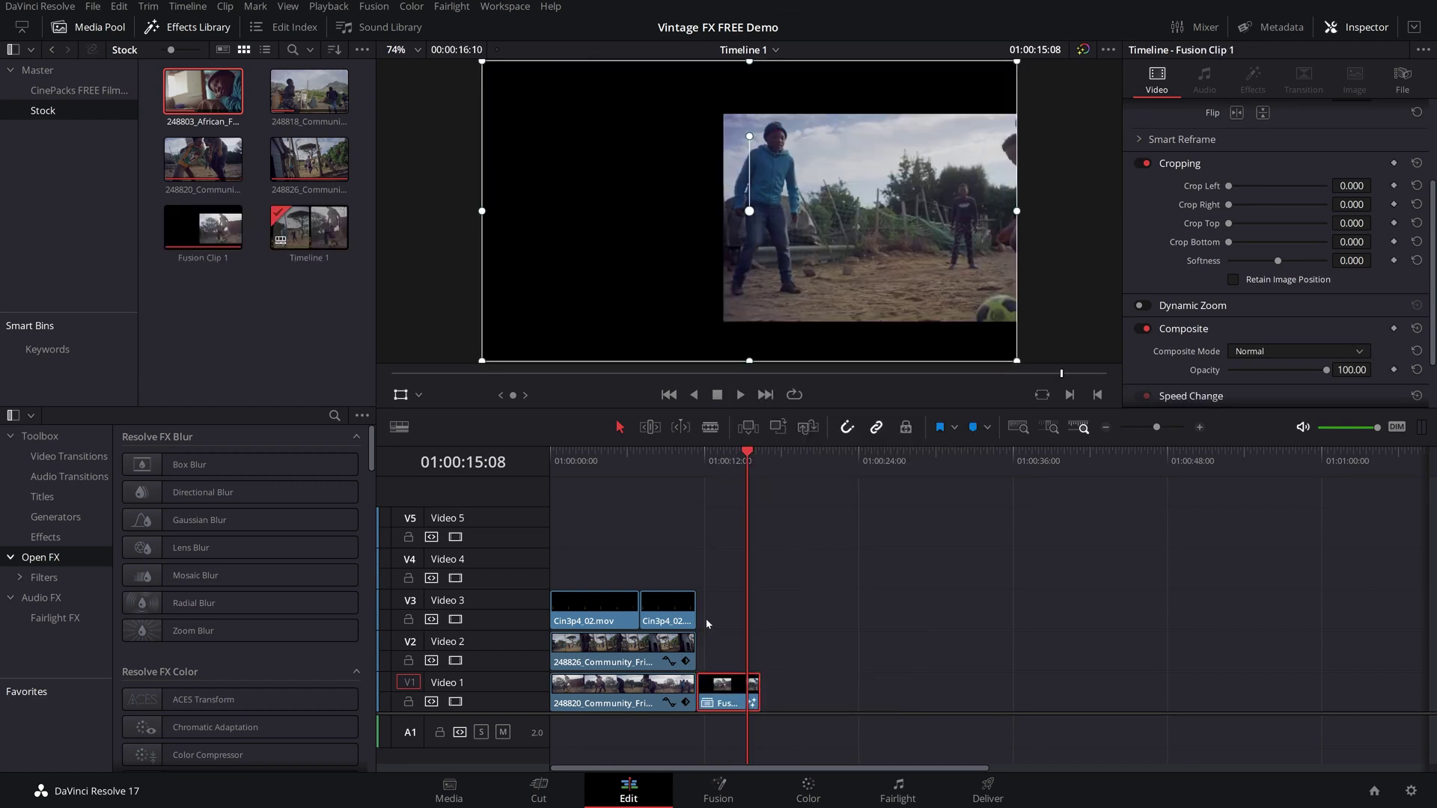
key("ctrl+z")
Step: Select all five stacked clips and create Compound Clip 1 from them
left_click(784, 759)
left_click(774, 752)
left_click_drag(799, 750, 720, 487)
right_click(725, 490)
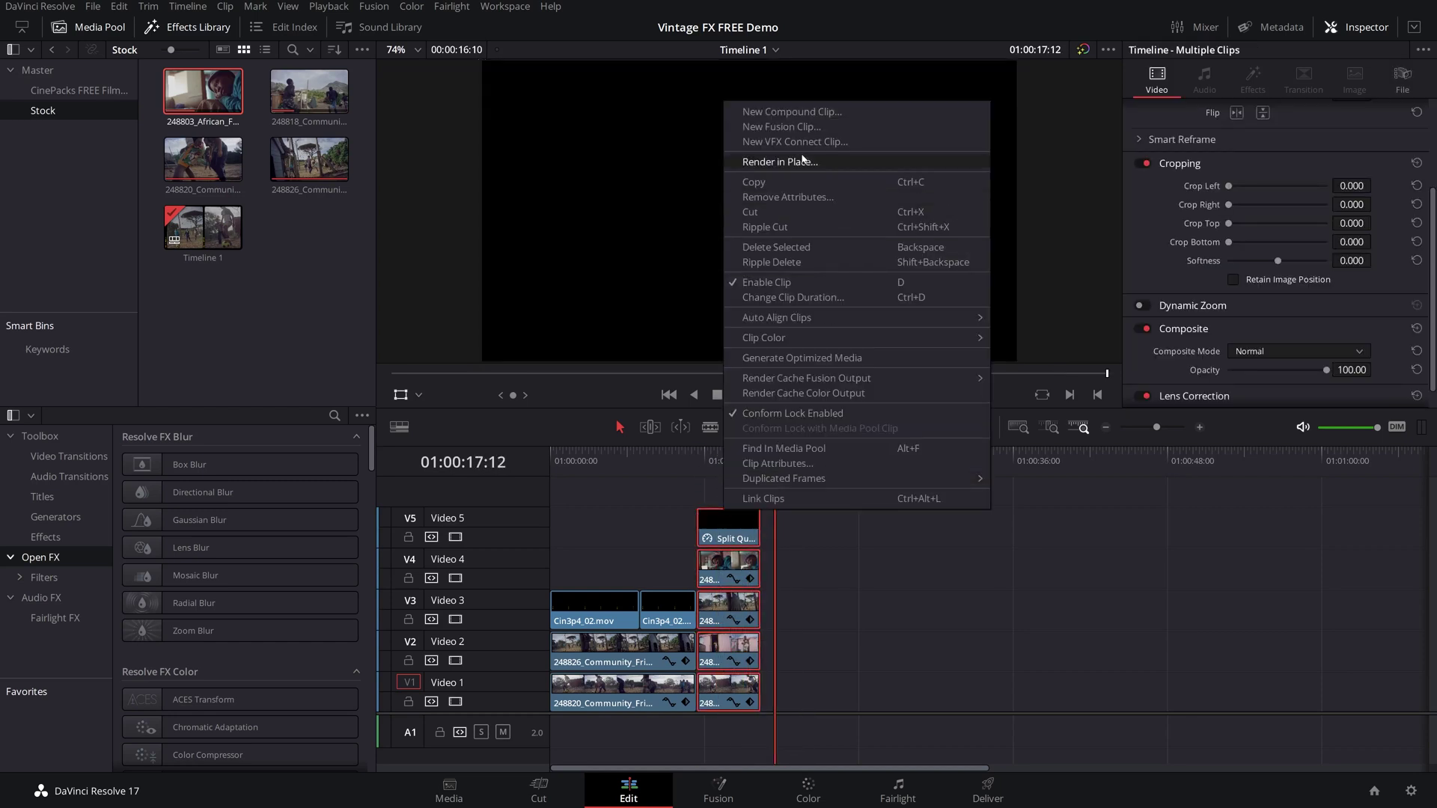
left_click(792, 112)
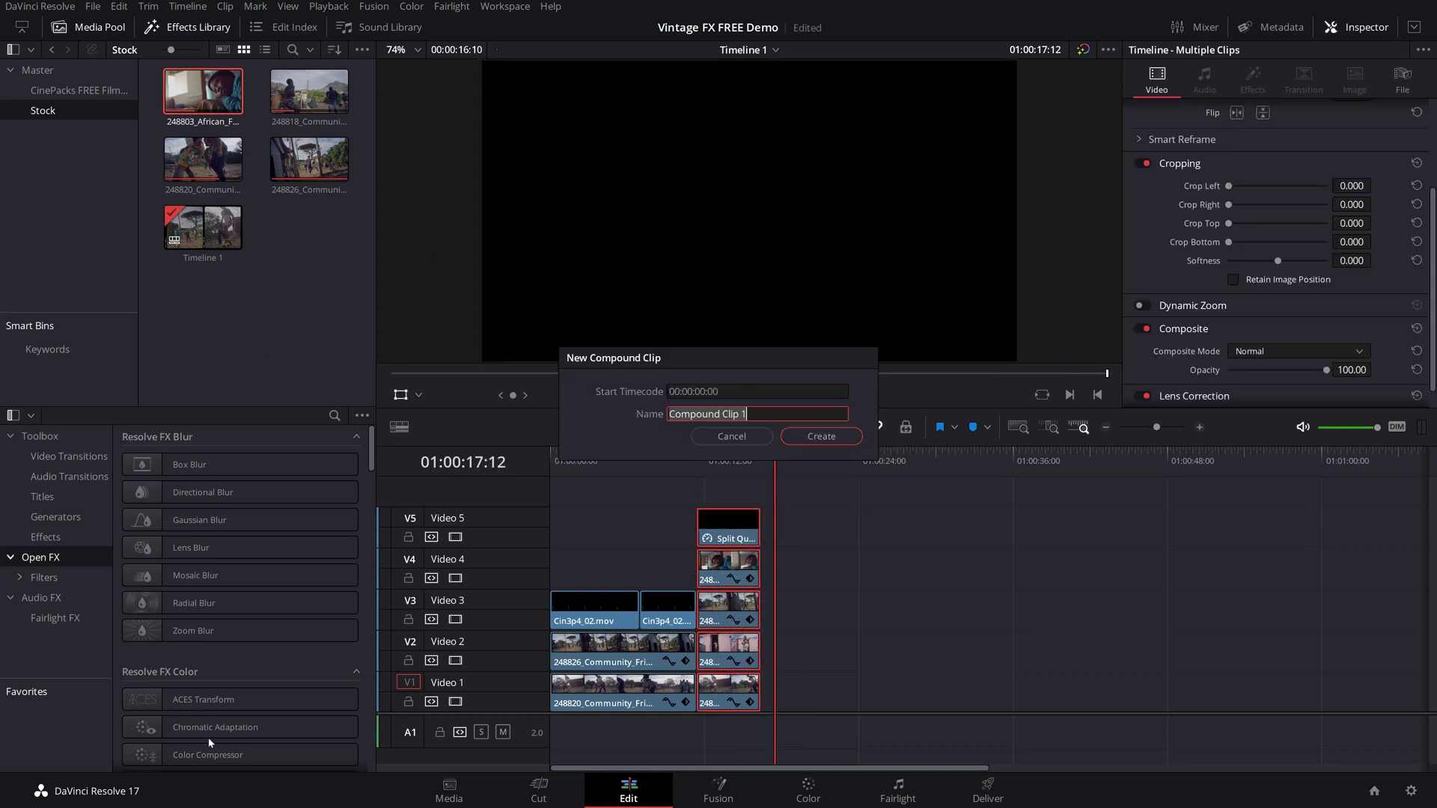
left_click(816, 435)
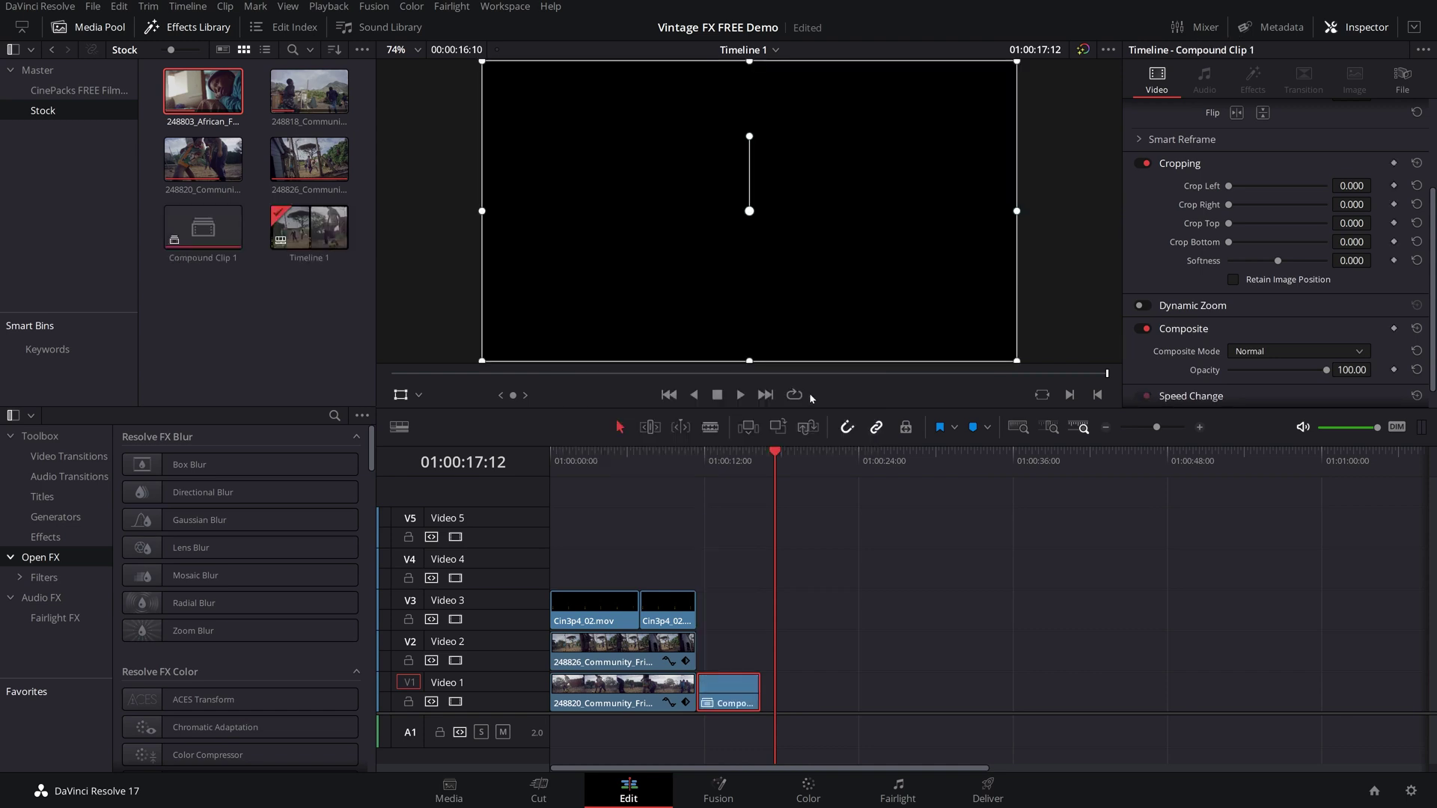
left_click(717, 748)
left_click_drag(309, 158, 814, 692)
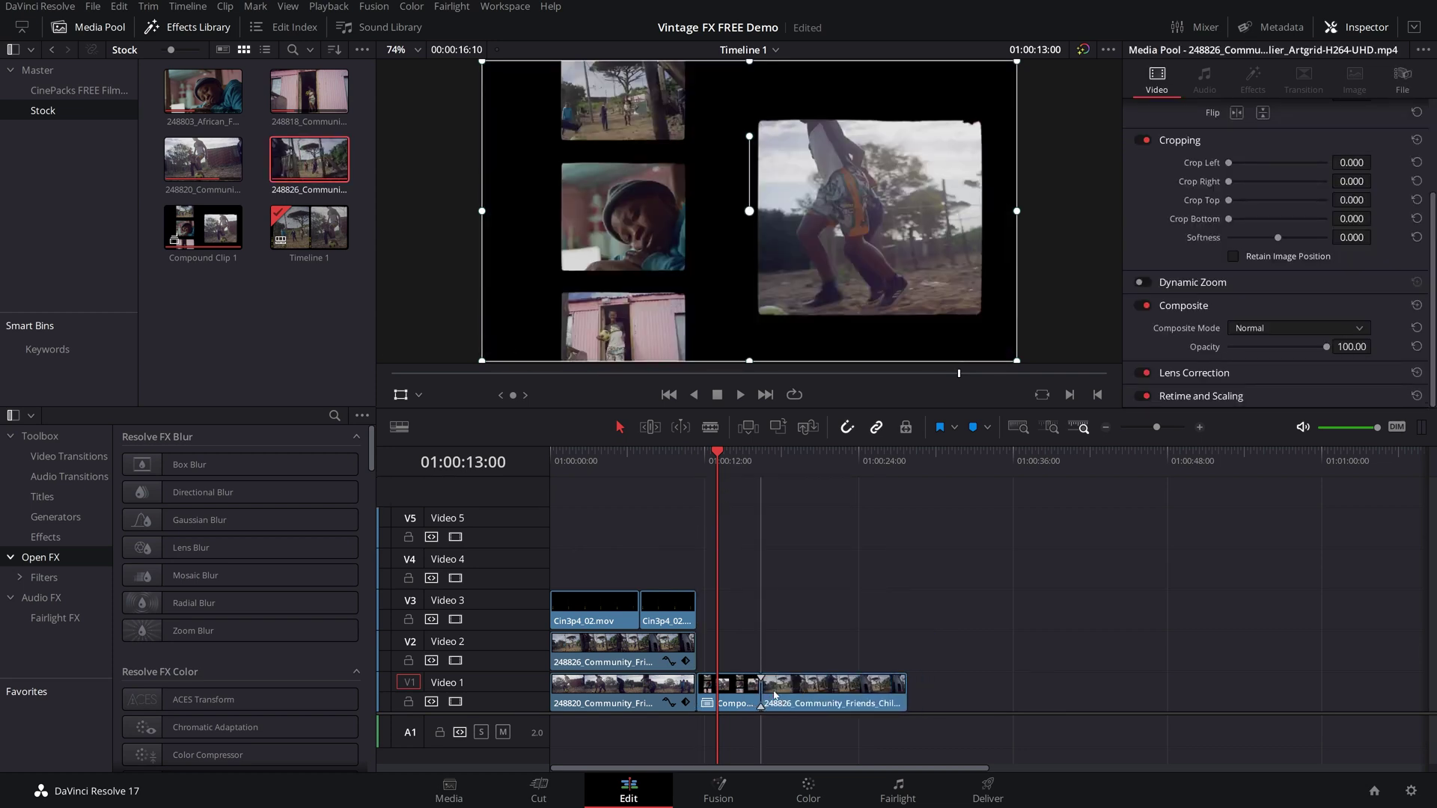
left_click_drag(215, 124, 939, 696)
left_click(886, 455)
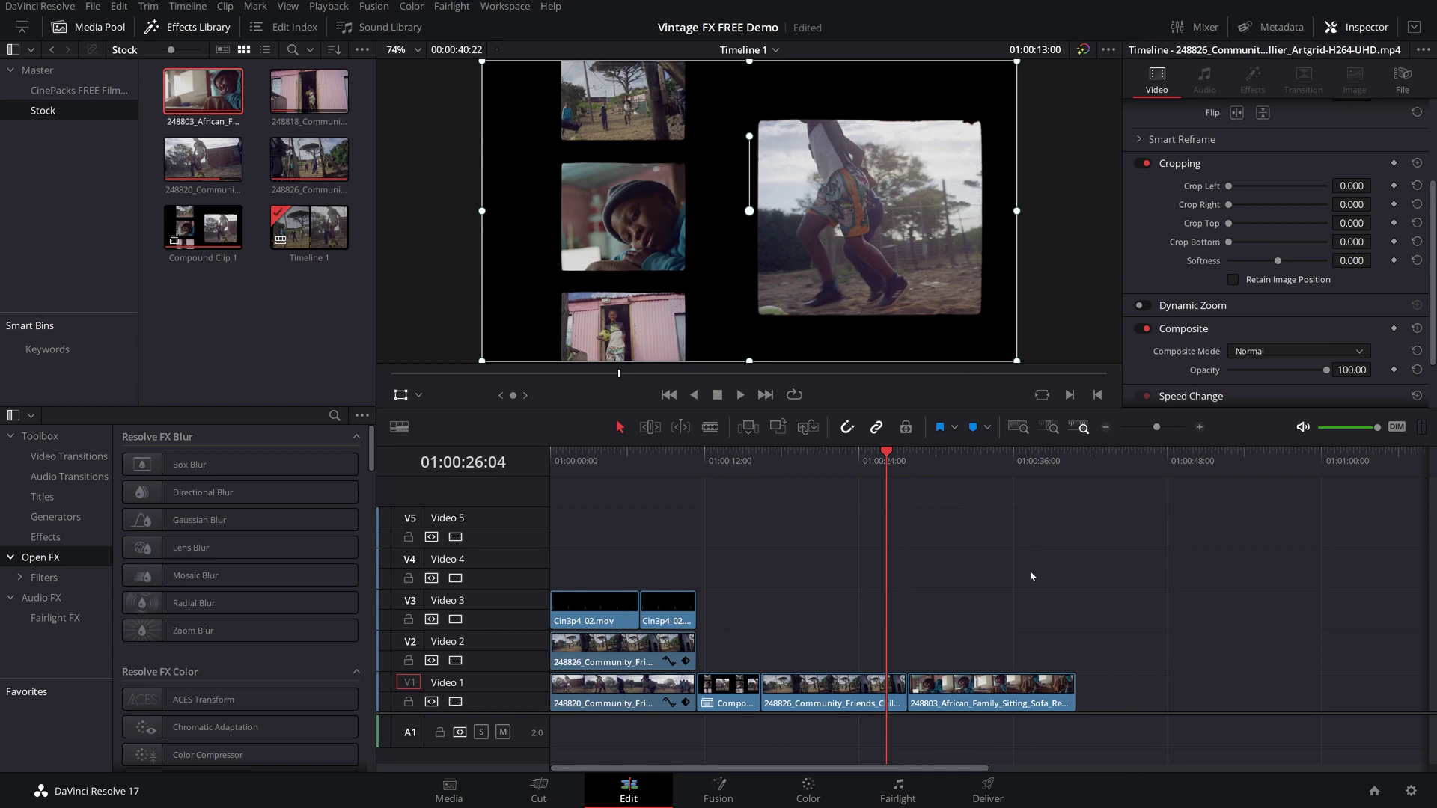
key("space")
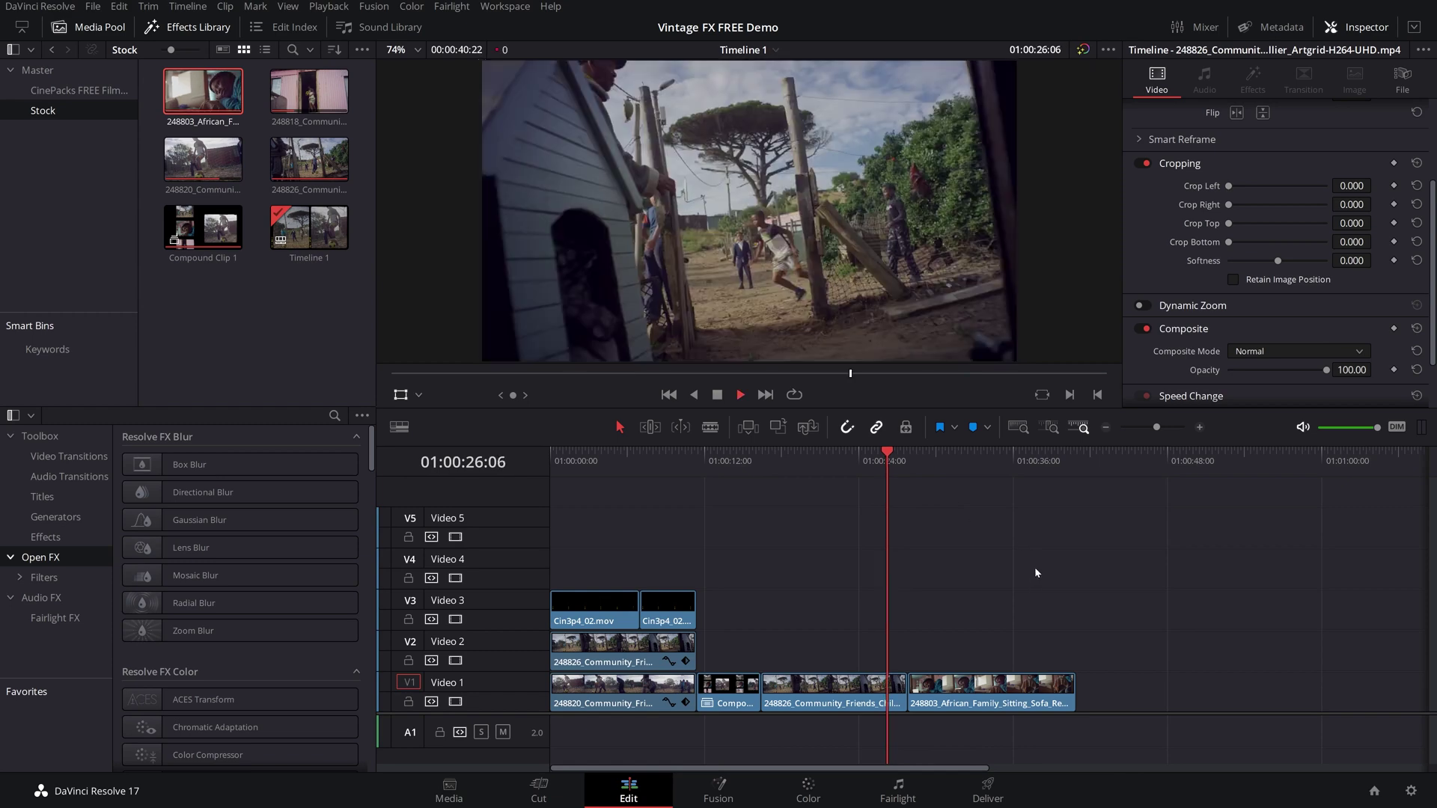
key("space")
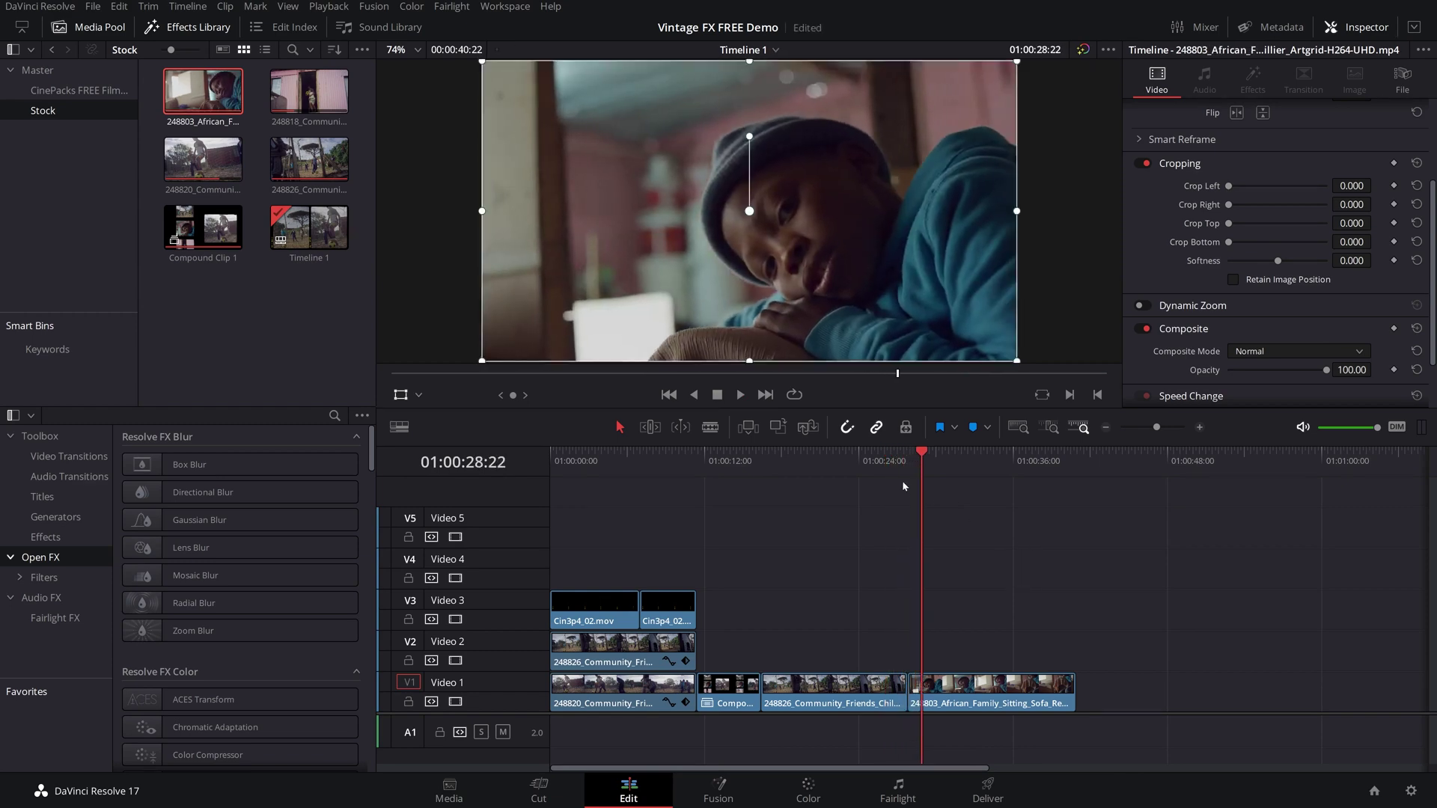
left_click(73, 90)
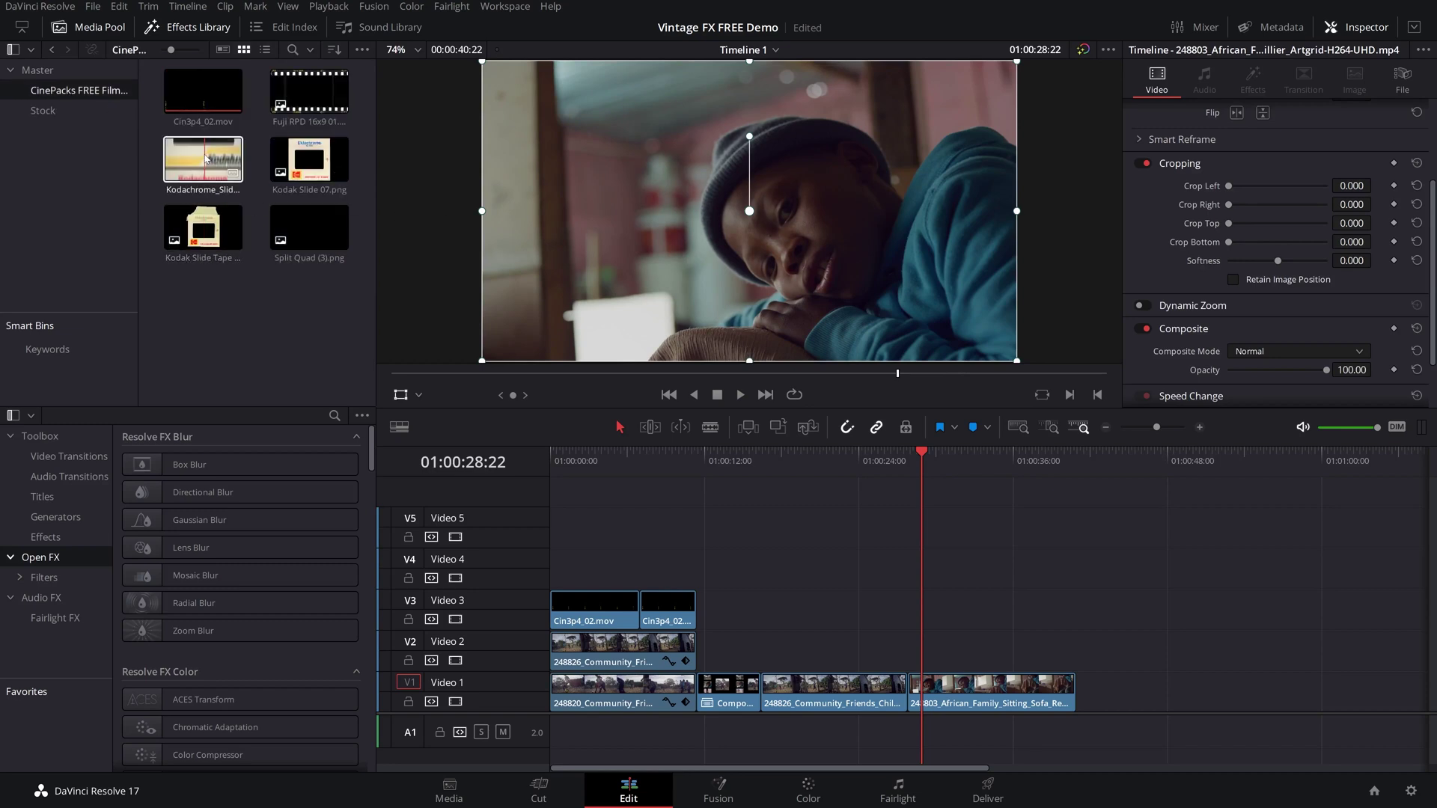
left_click_drag(206, 159, 904, 641)
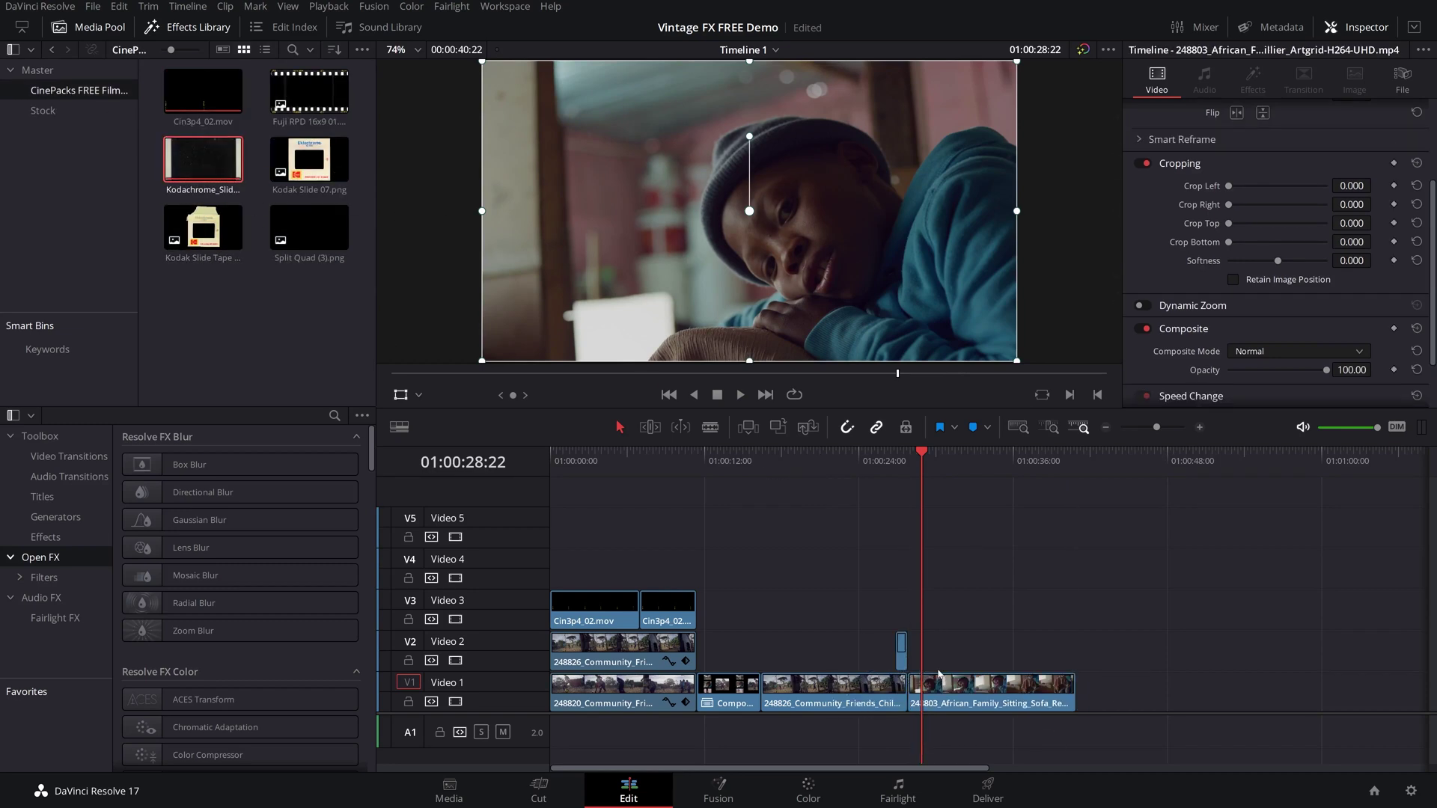
scroll(951, 679, "up", 5)
left_click(892, 655)
left_click_drag(893, 654, 925, 653)
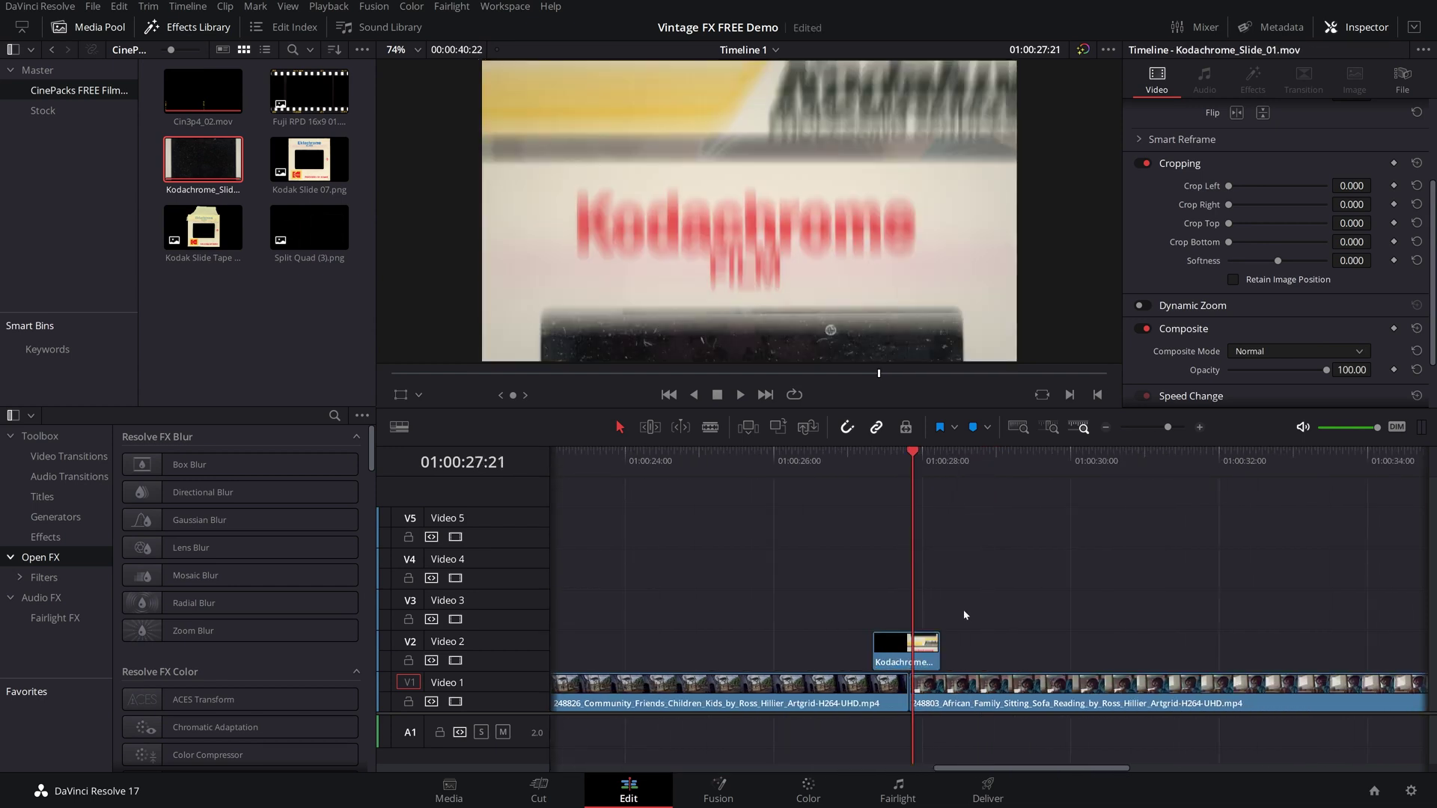
key("Left")
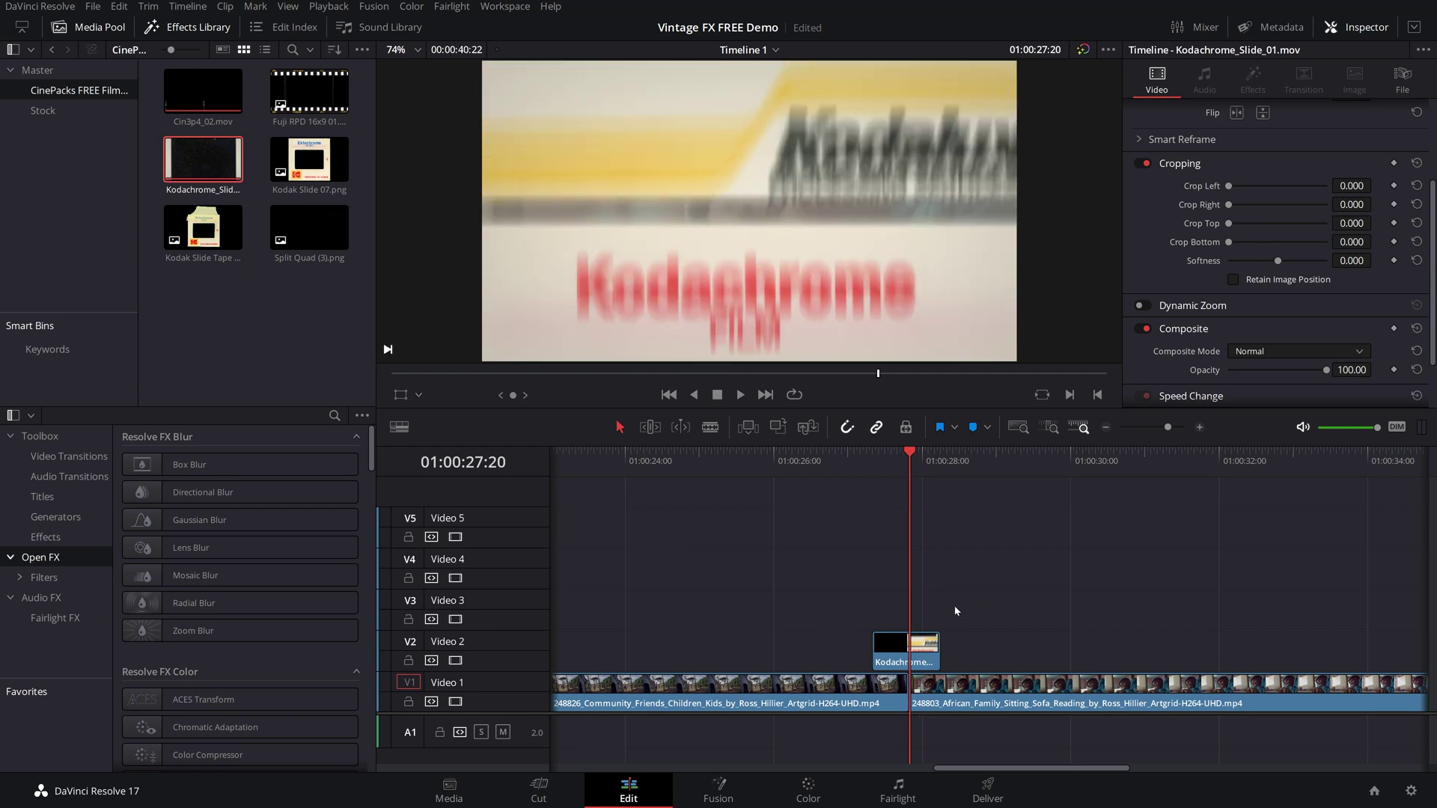
left_click(913, 654)
left_click_drag(877, 461, 843, 455)
left_click(991, 530)
key("space")
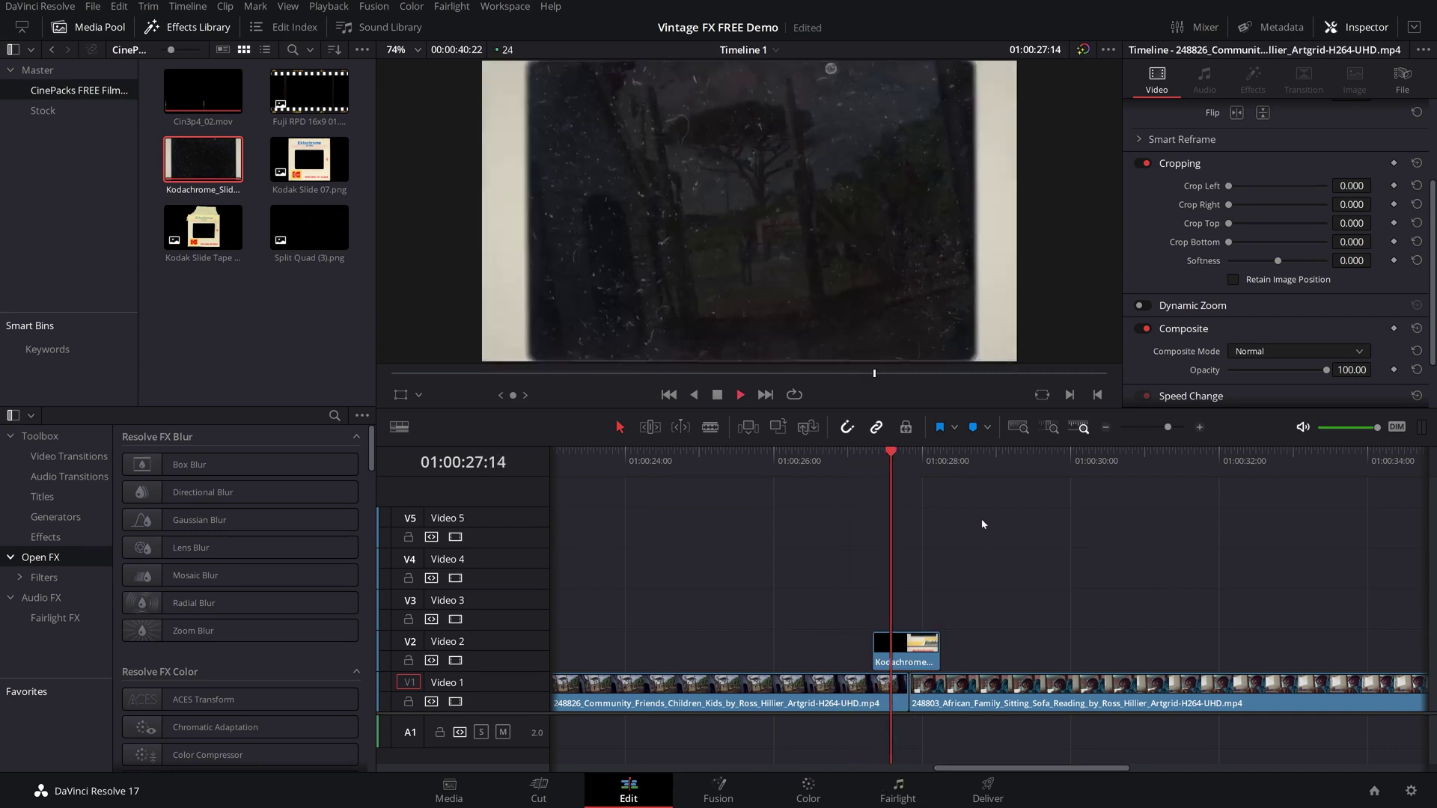
key("space")
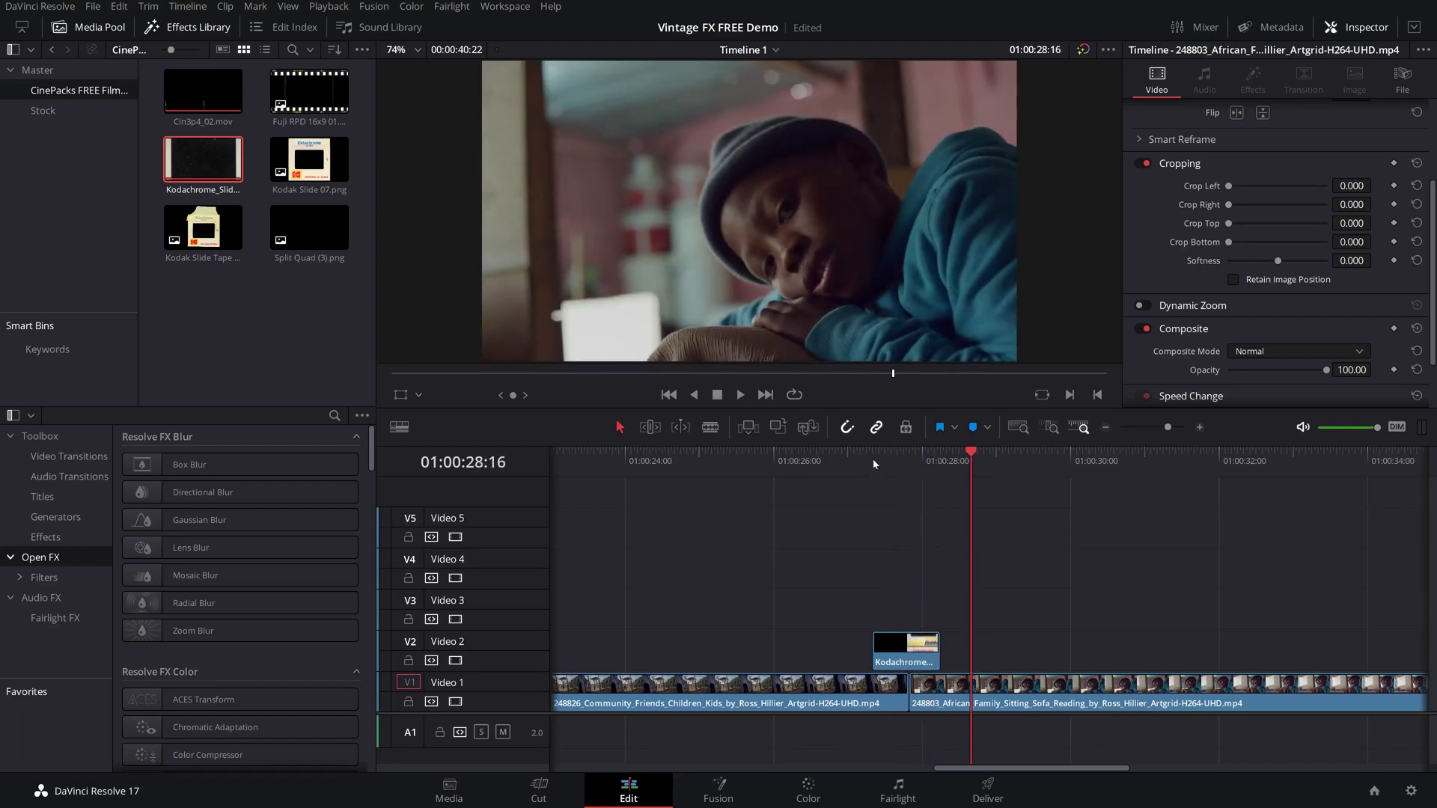
left_click(871, 461)
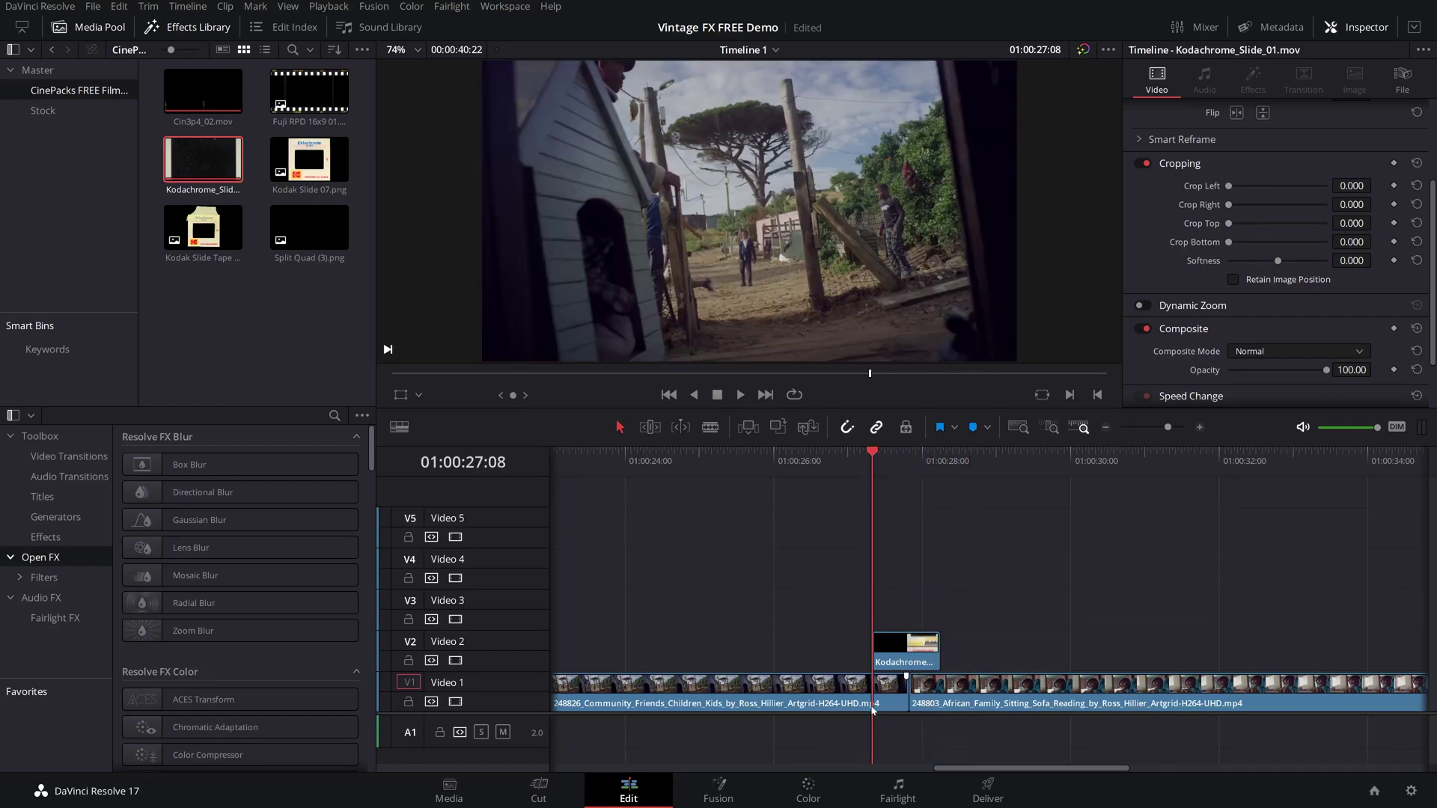
left_click(884, 690)
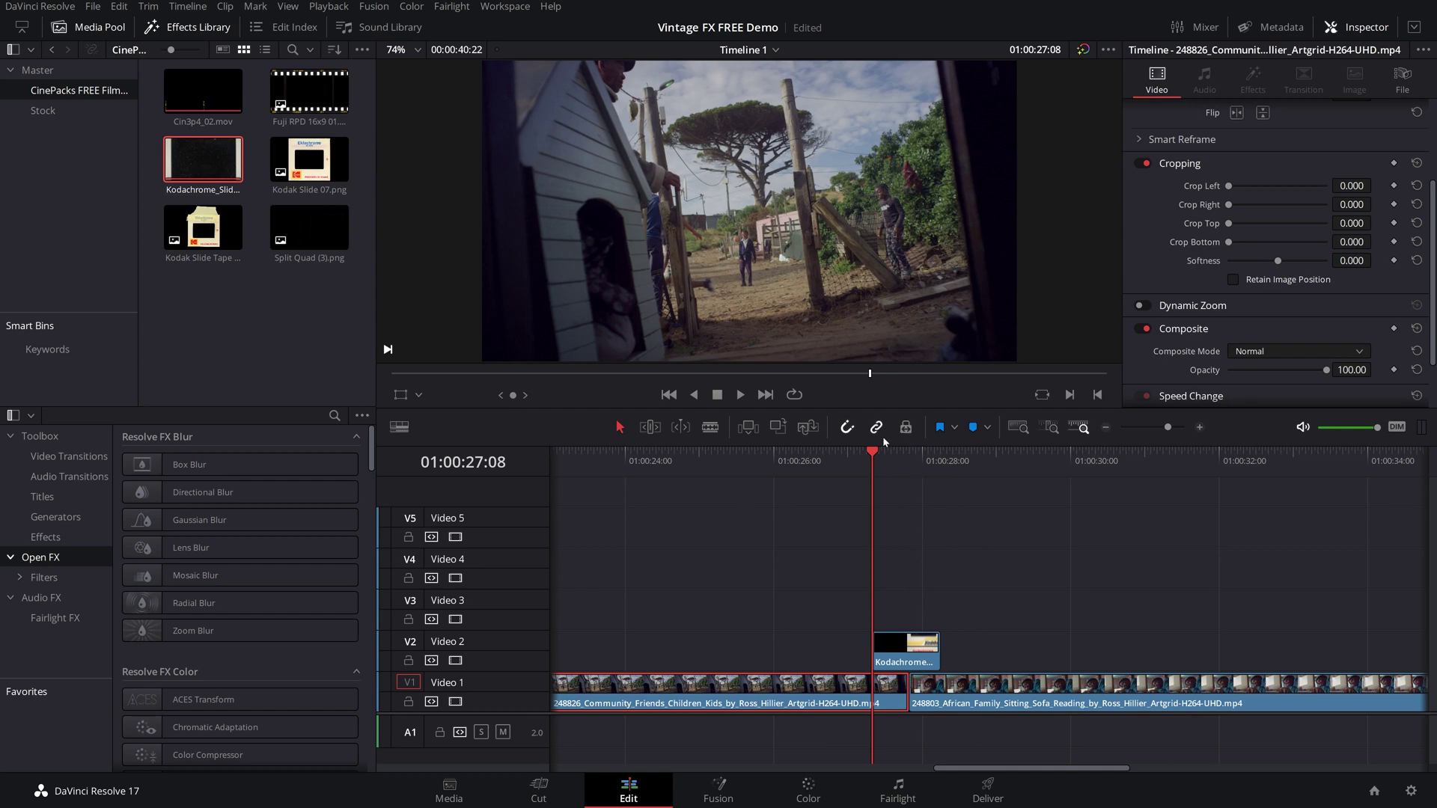
key("space")
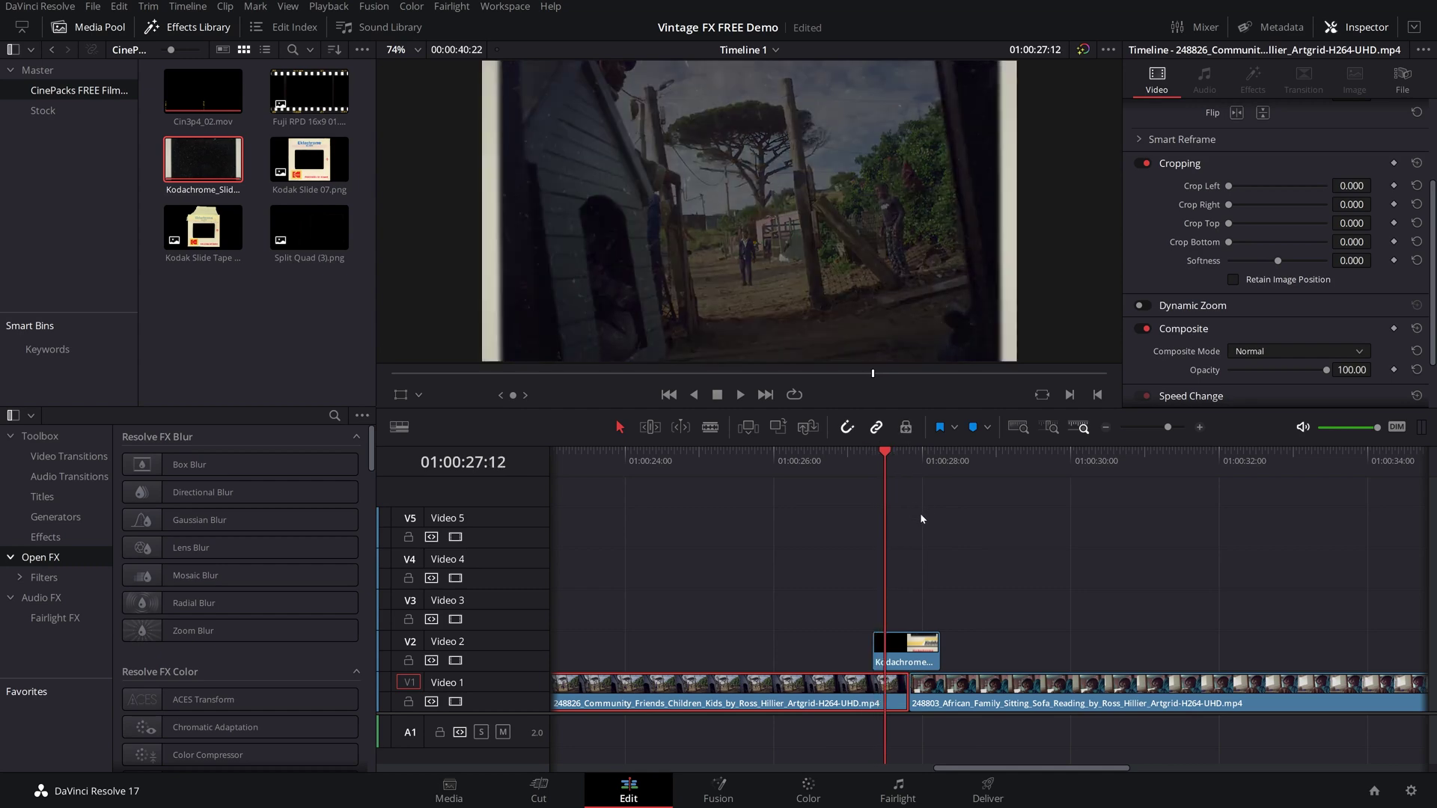
Step: Preview the existing transition and return the playhead to the cut point at 27:08
left_click(919, 513)
key("space")
left_click(872, 461)
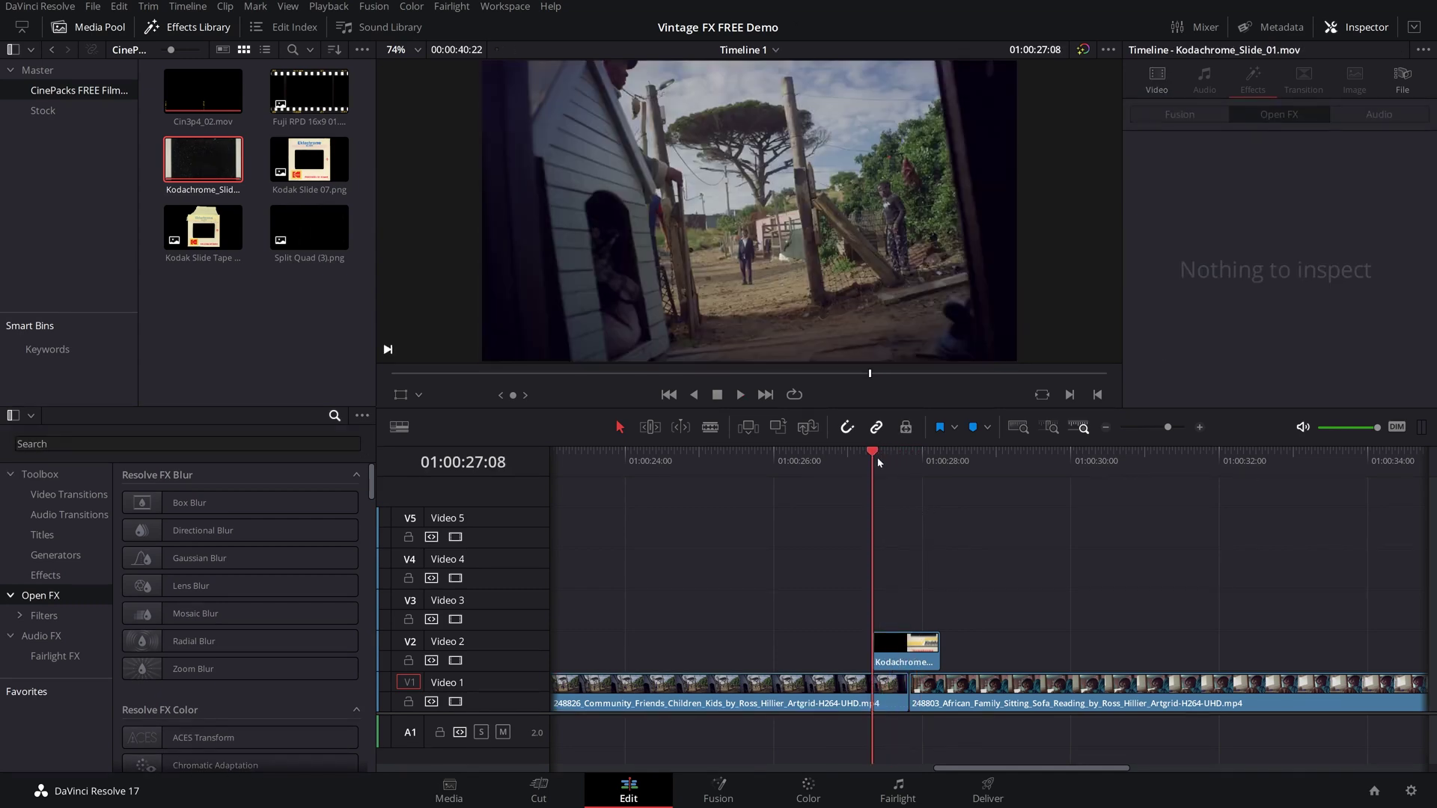
Step: Apply the Transform effect, found by searching 'tran', to the 248826 Community village clip
left_click(872, 696)
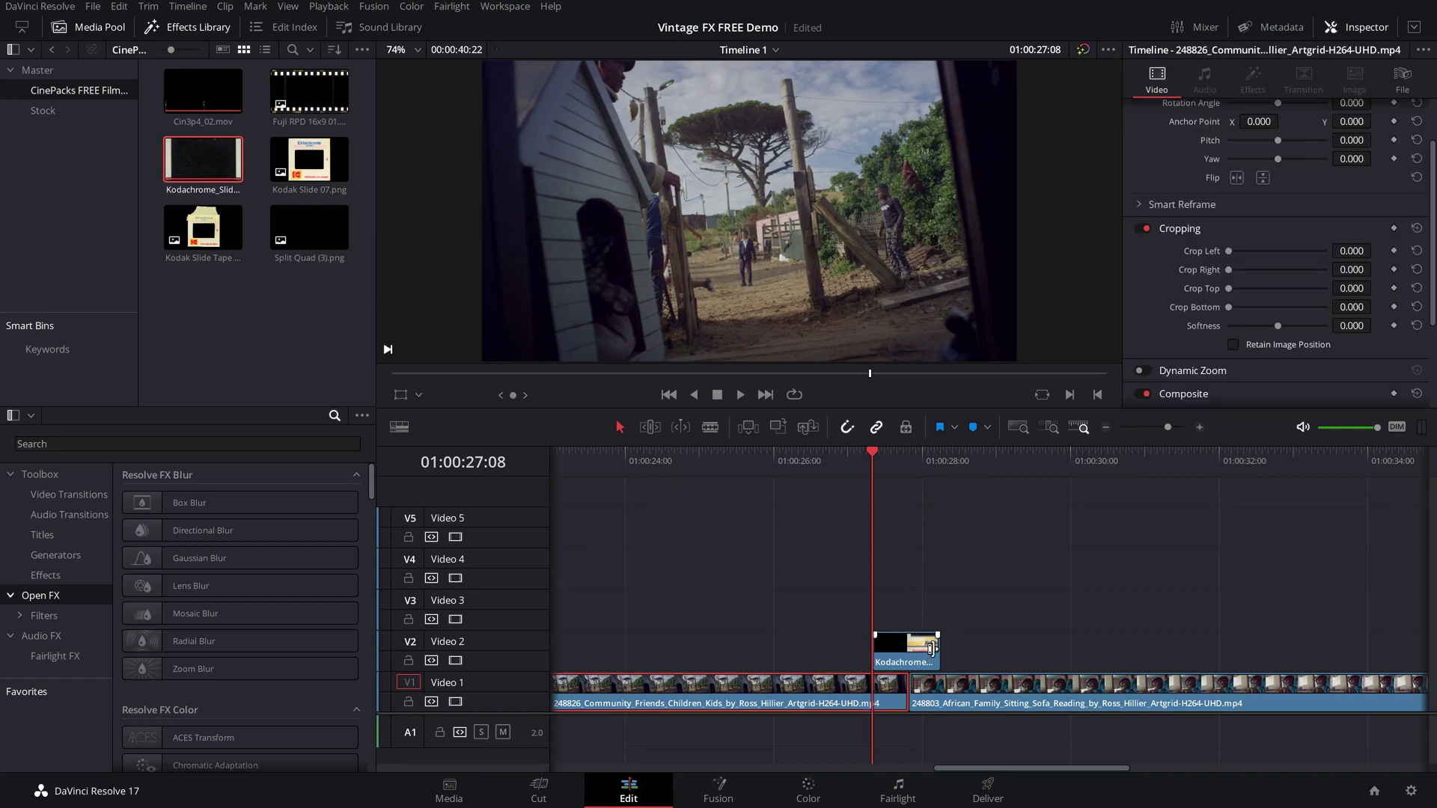
left_click(35, 443)
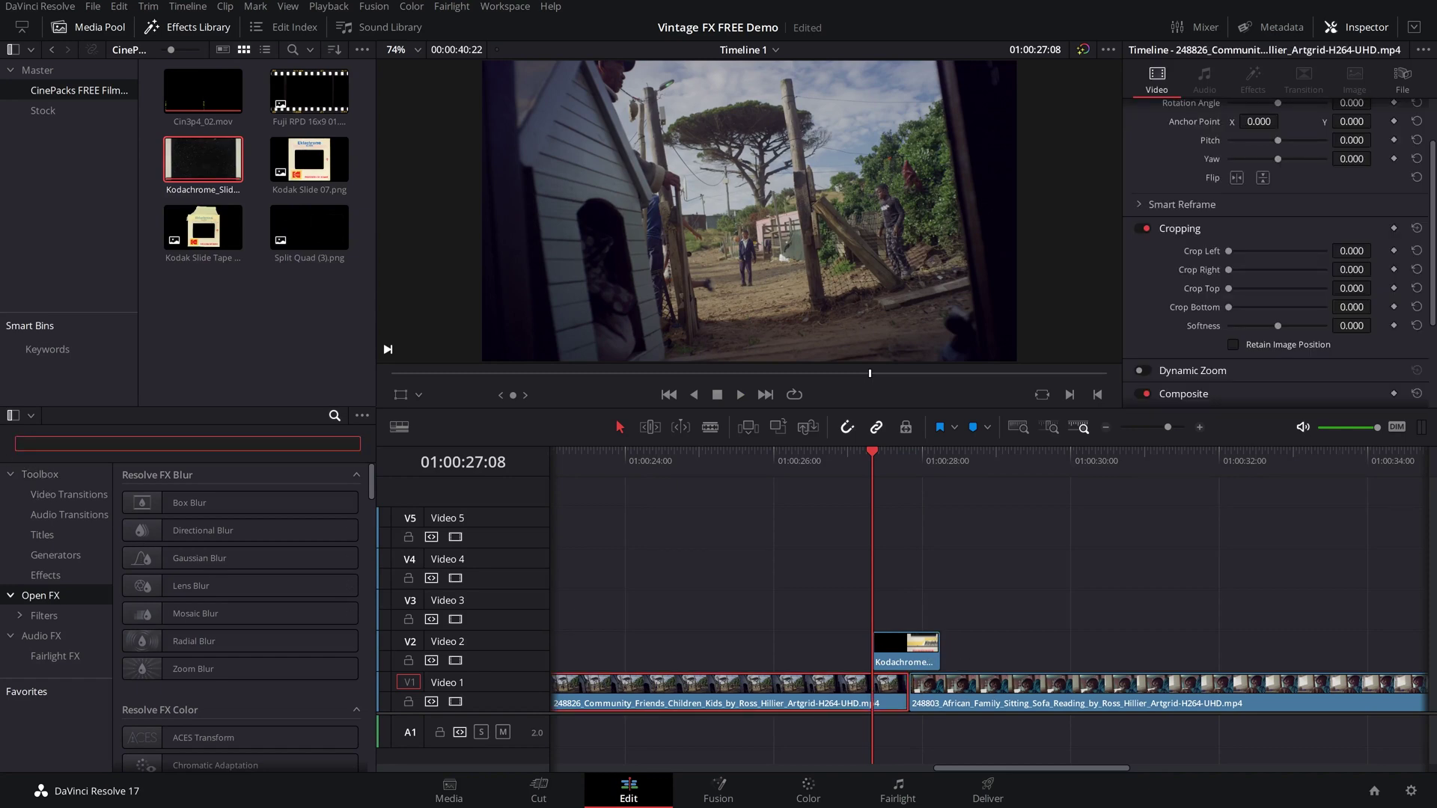
type("tran")
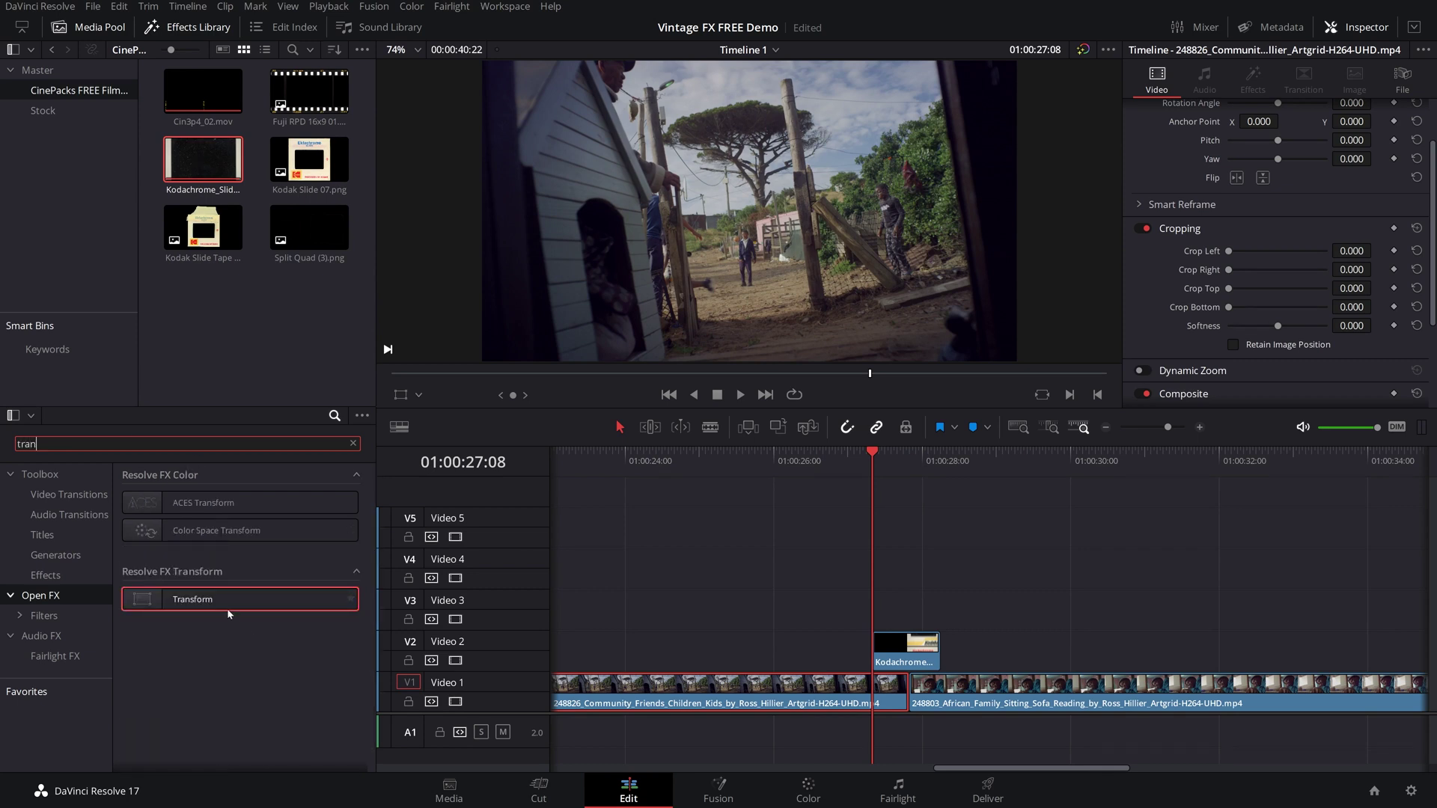
left_click_drag(228, 613, 857, 683)
Step: Keyframe the clip's Zoom from 1.210 back to about 1.0 and set Motion Blur to 1.000
scroll(1149, 301, "up", 2)
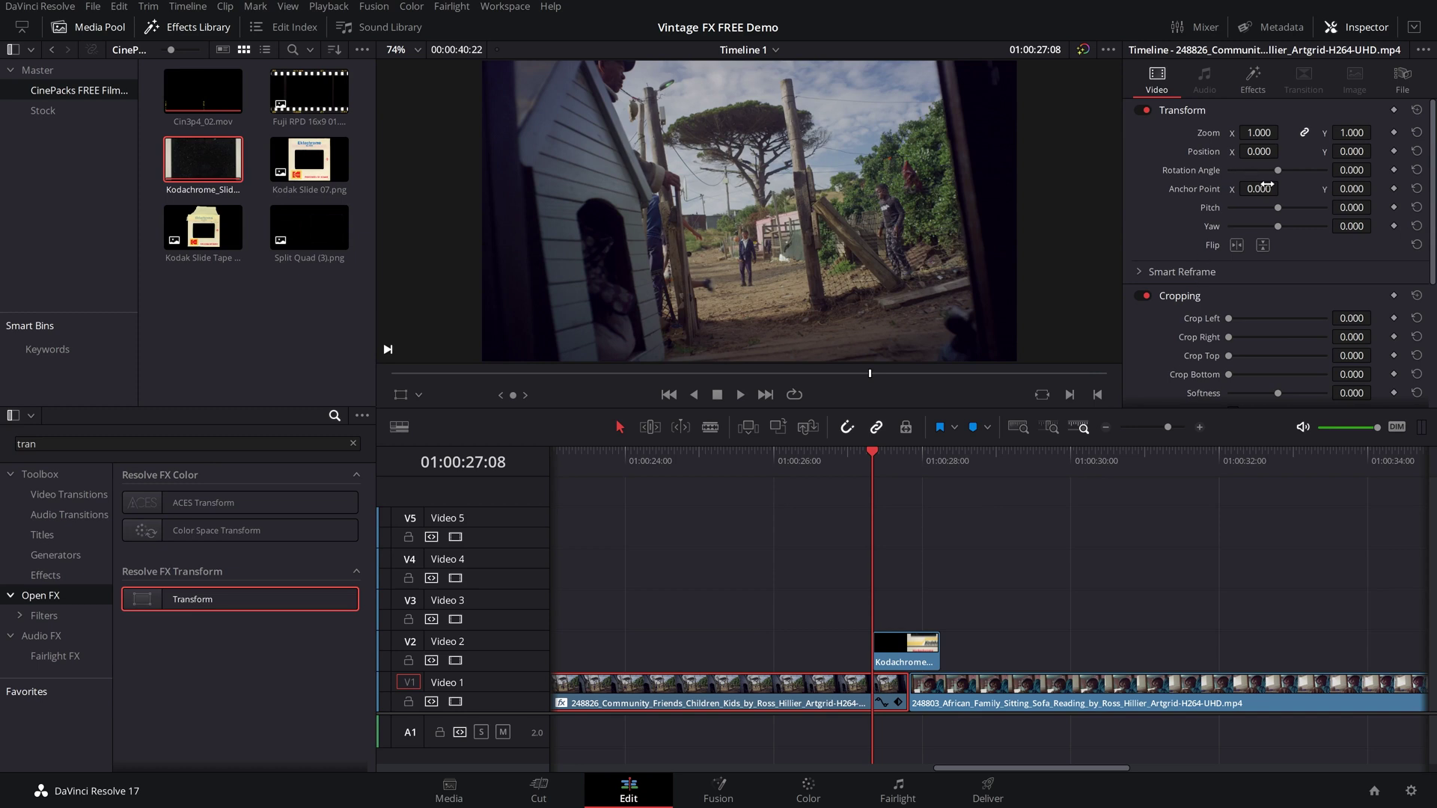
left_click(1265, 77)
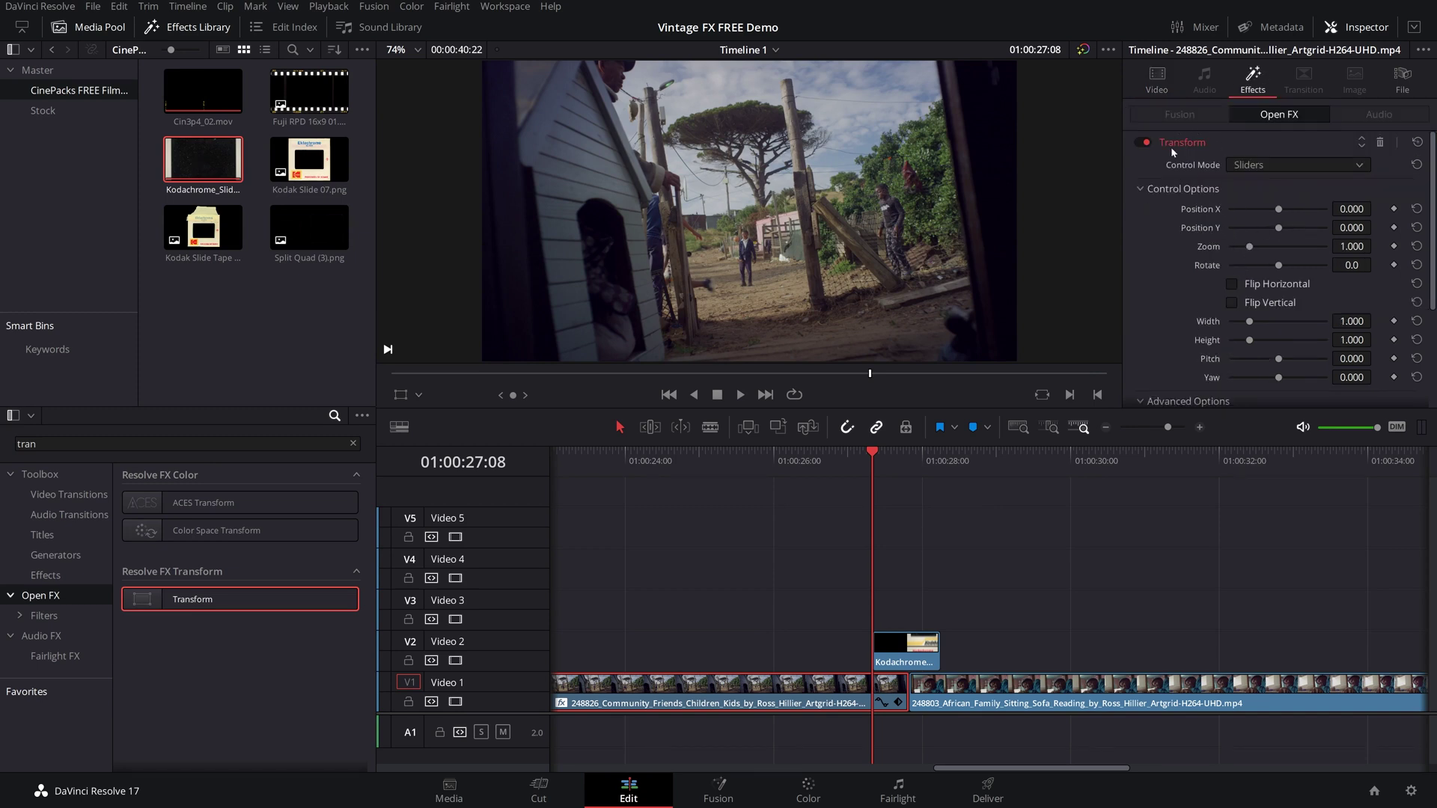
scroll(1212, 311, "down", 2)
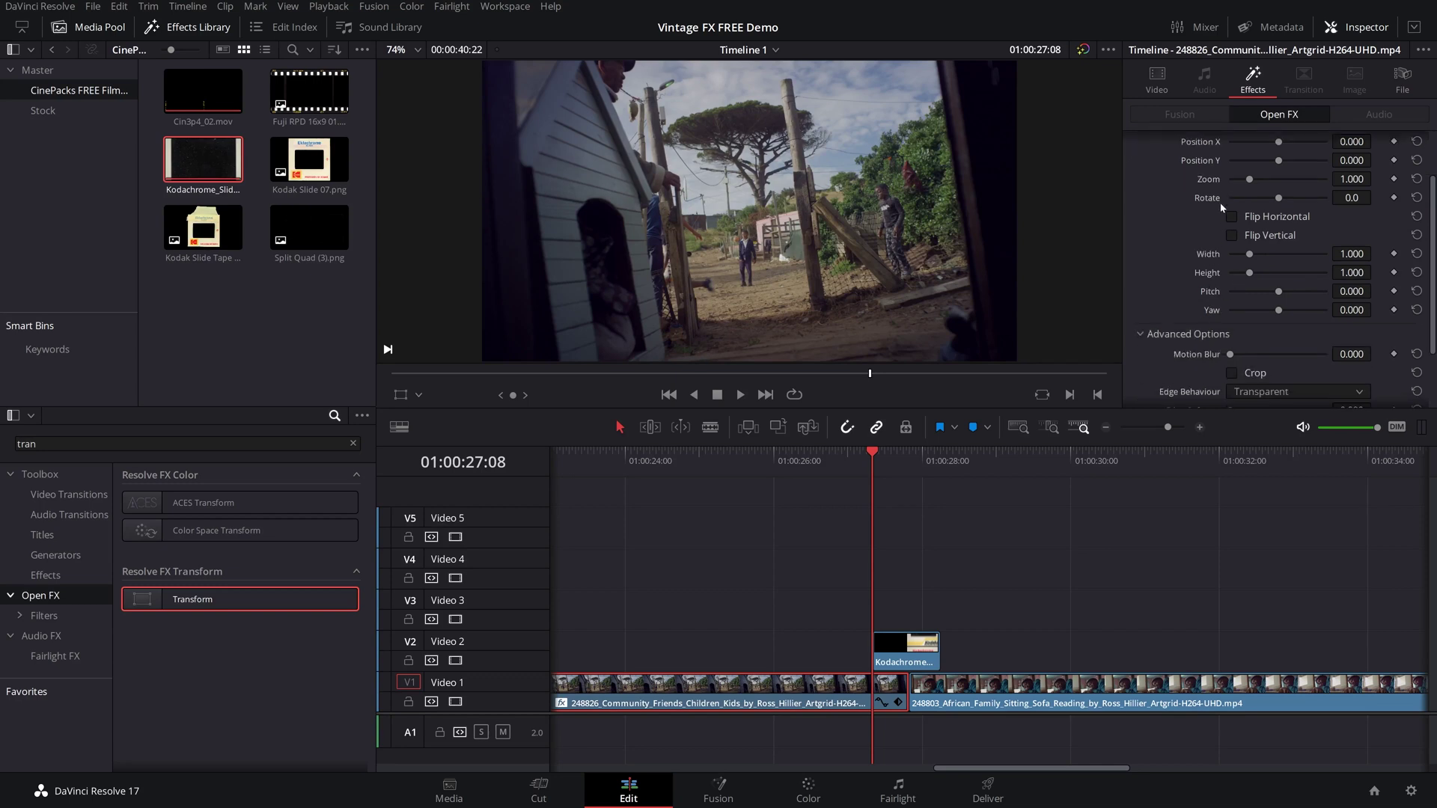
scroll(1210, 223, "up", 2)
left_click_drag(1249, 225, 1255, 227)
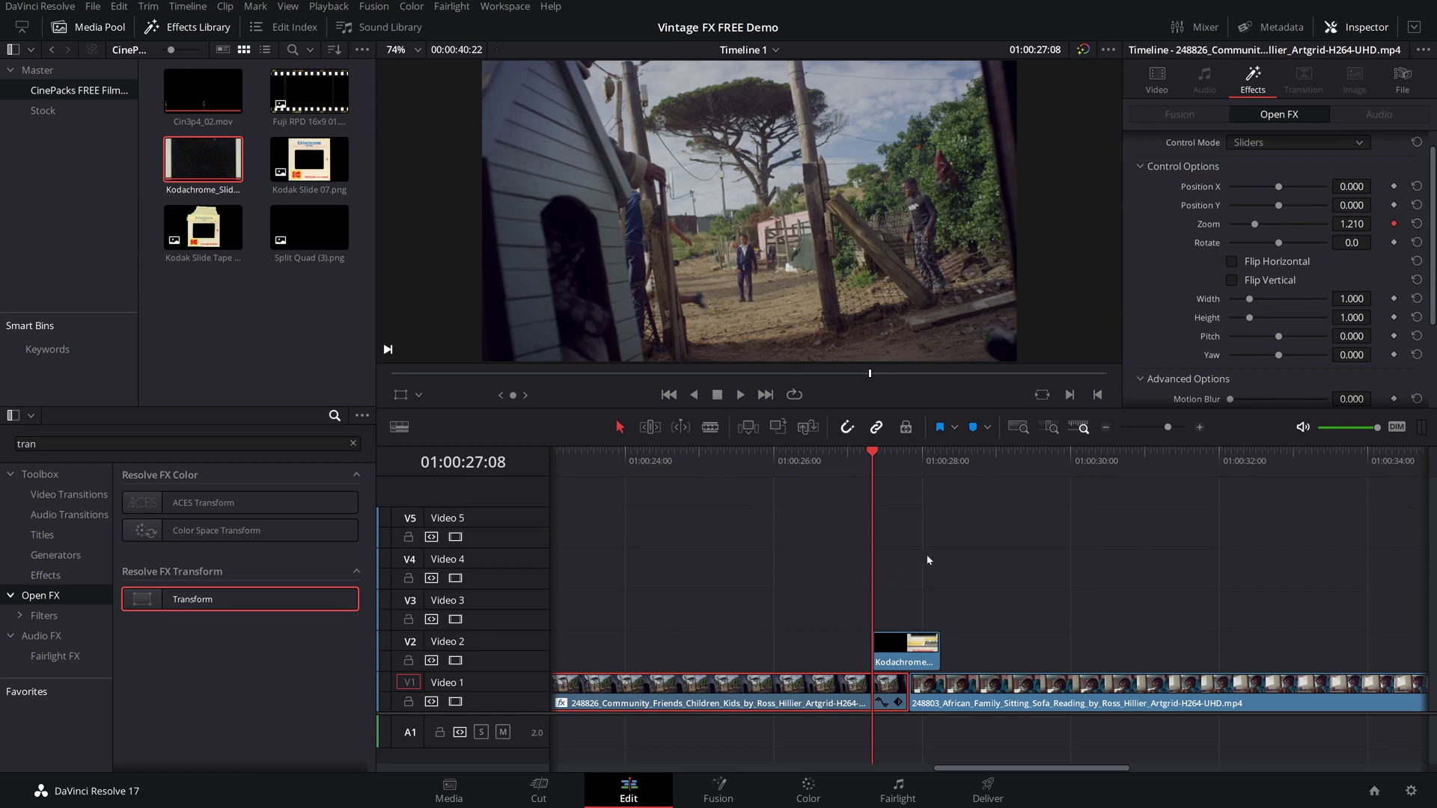
key("Right")
key("Right")
key("Right")
key("Right")
key("Right")
key("Right")
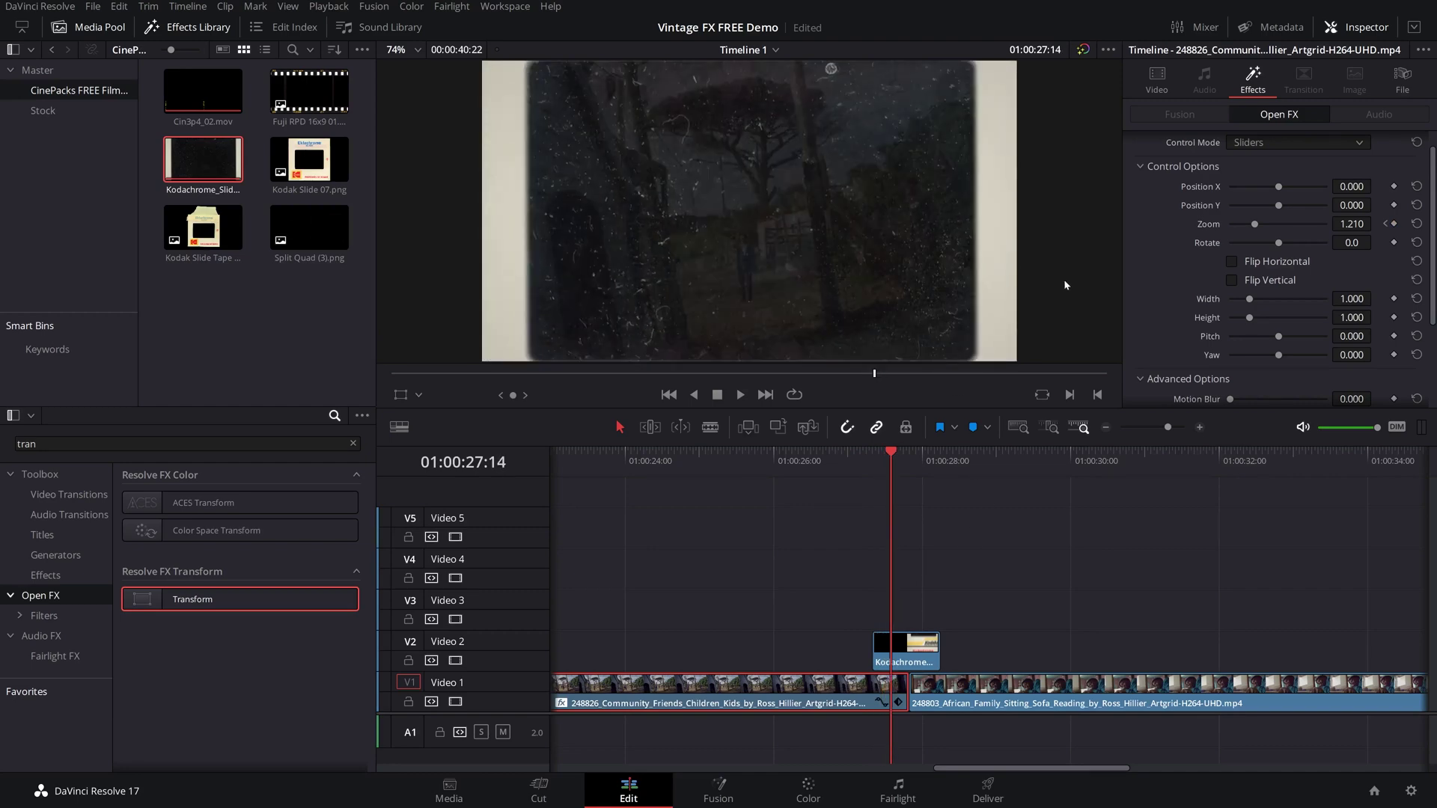
left_click_drag(1255, 225, 1250, 225)
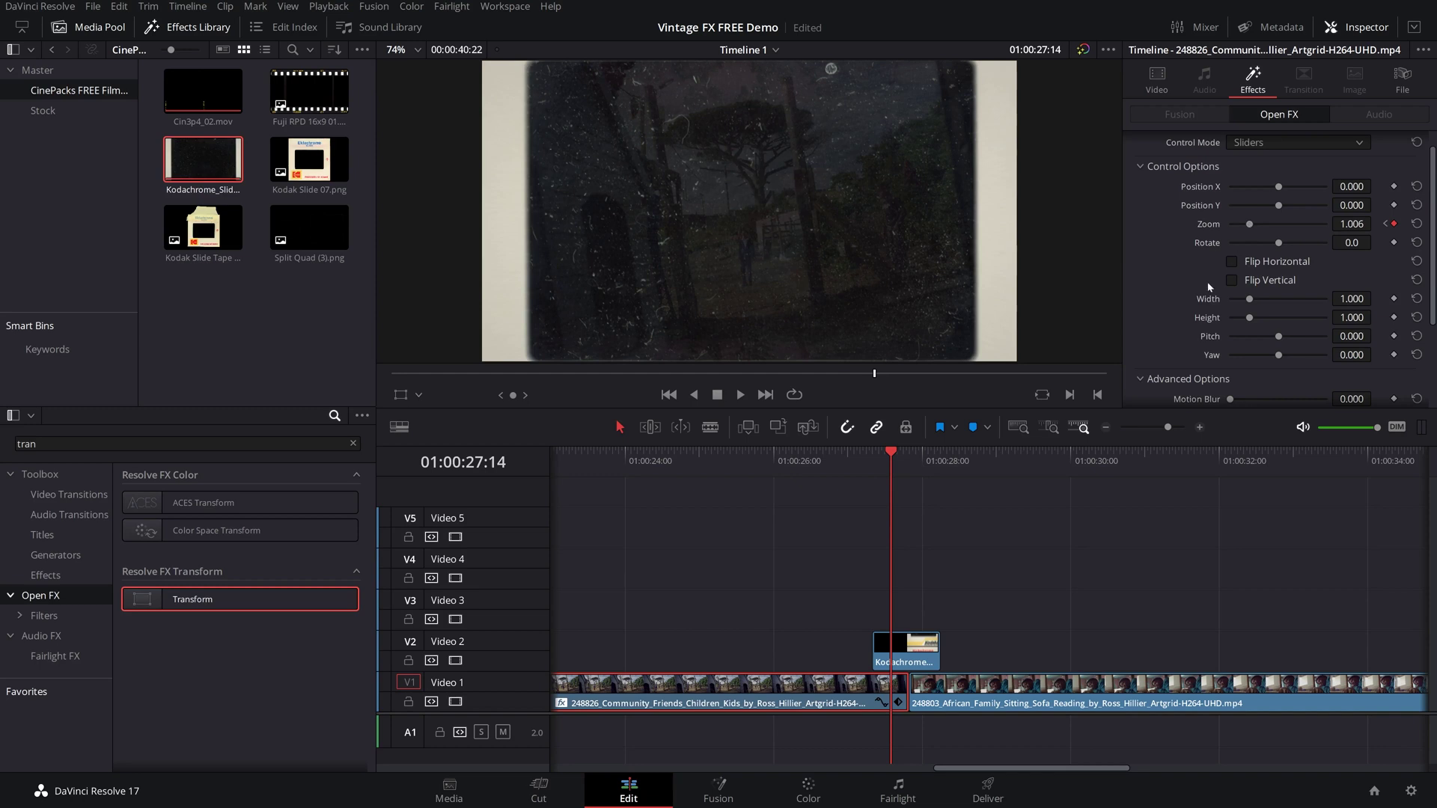
scroll(1166, 294, "down", 4)
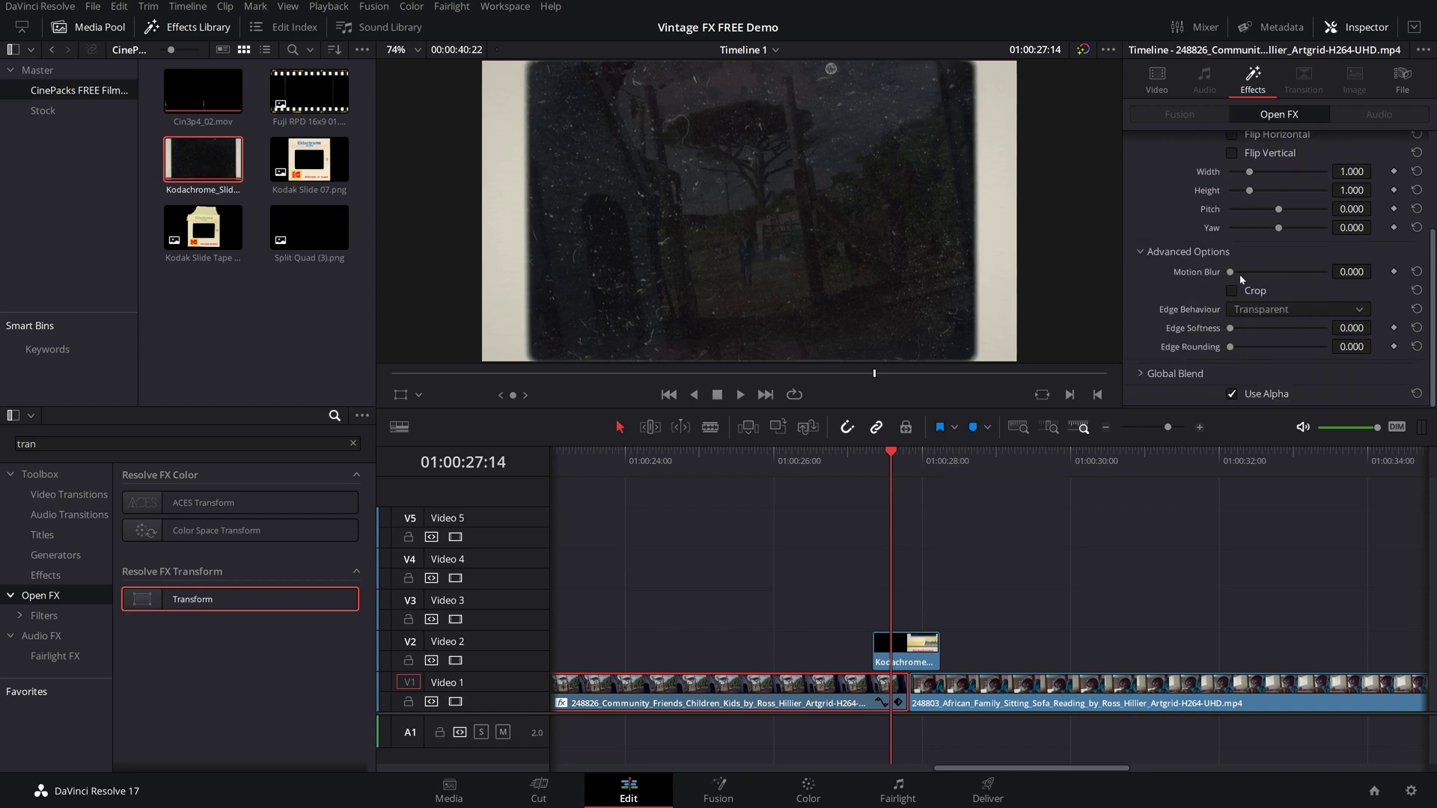
left_click_drag(1230, 274, 1300, 271)
Step: Play back the zoom punch from 27:08, stopping on the slide at 01:00:27:20
left_click(871, 458)
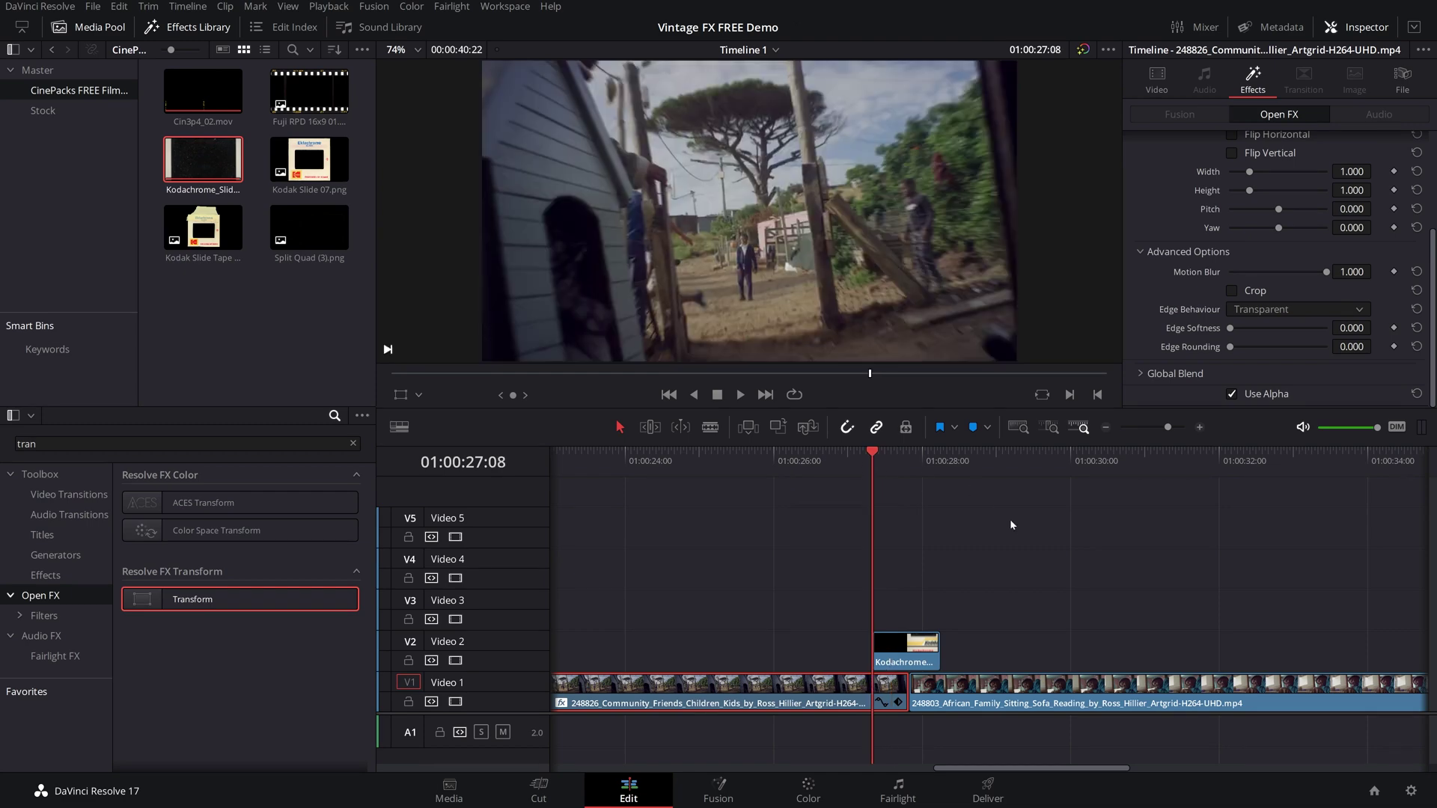
left_click(1007, 525)
left_click(842, 457)
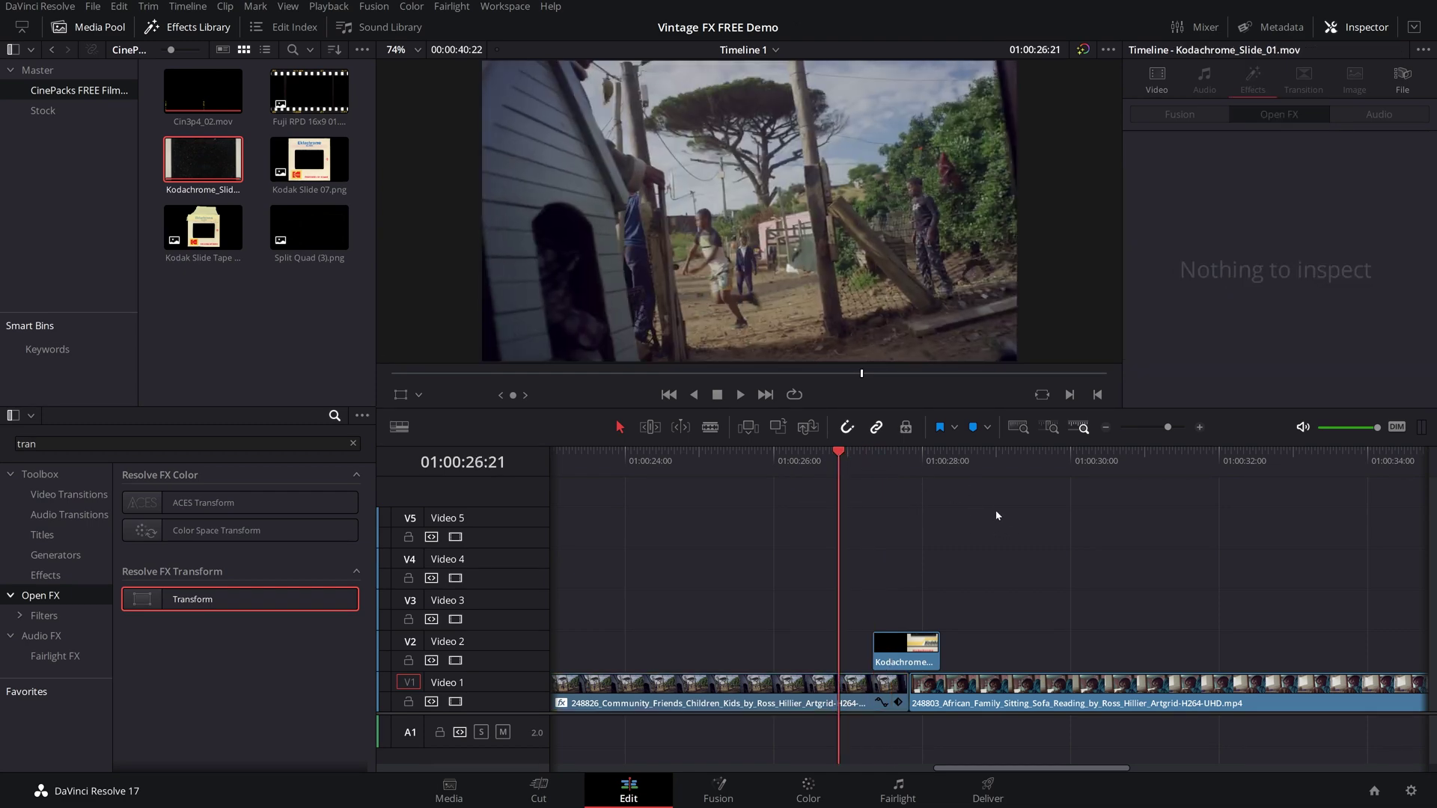
key("space")
left_click(862, 450)
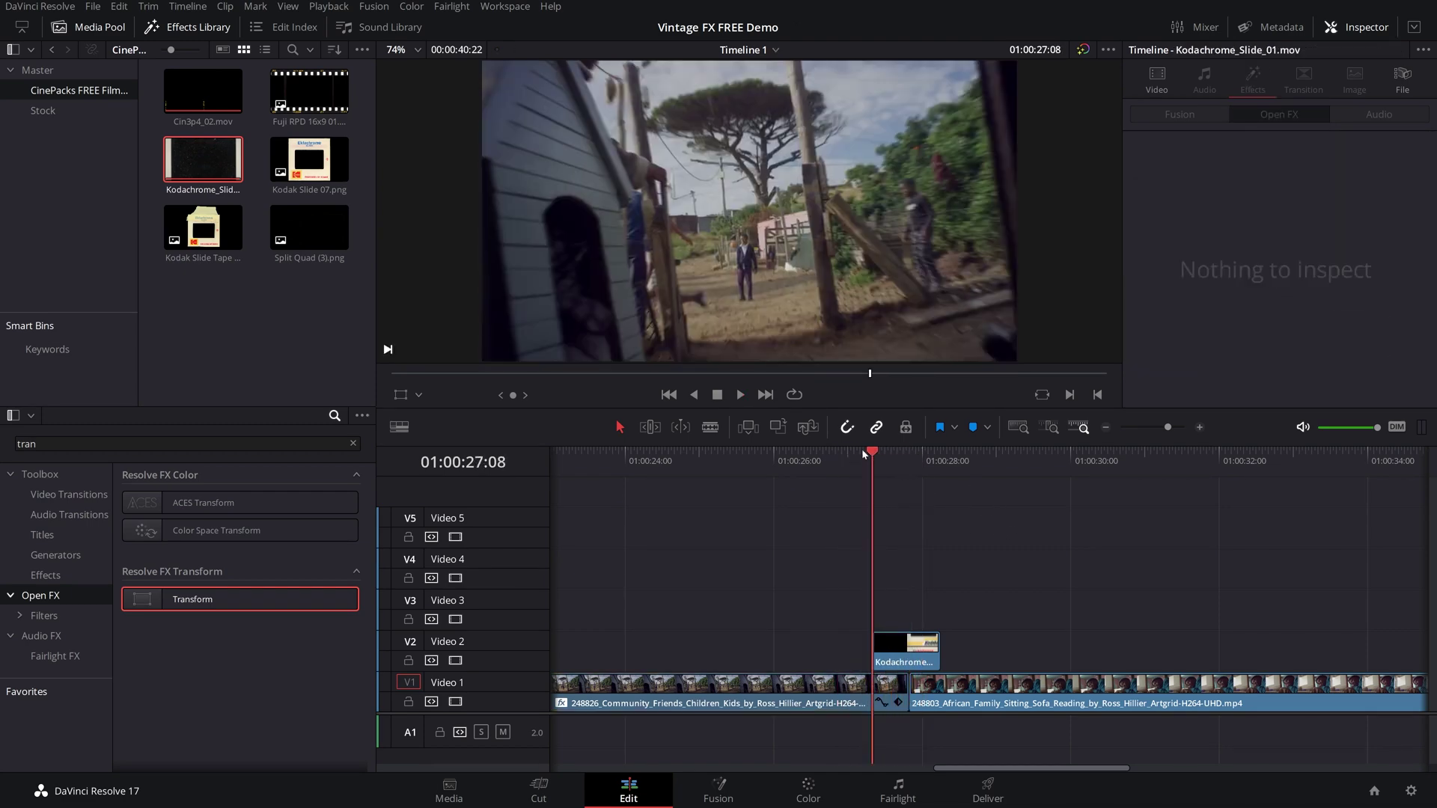
left_click(878, 453)
left_click(872, 453)
left_click_drag(877, 455, 911, 464)
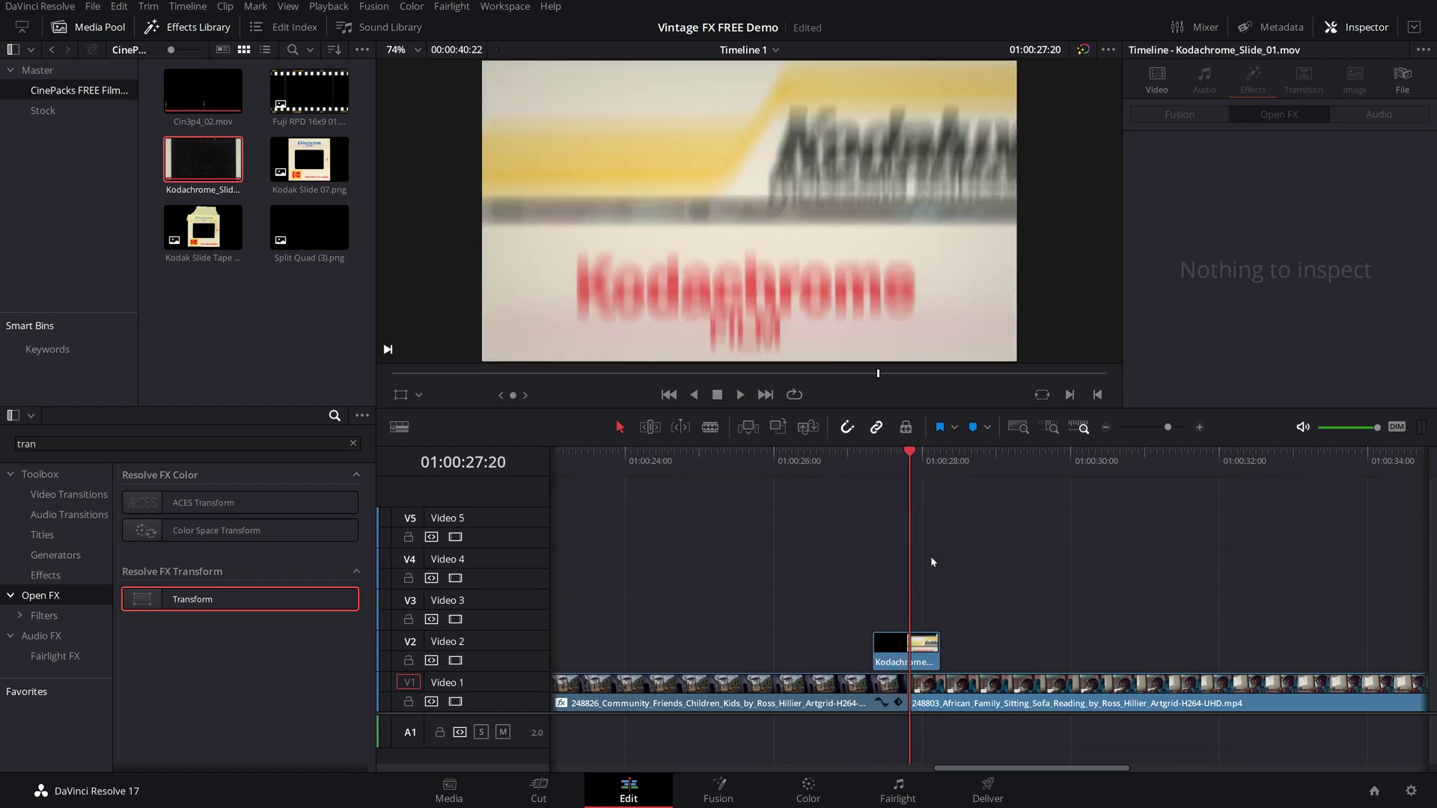
Step: Apply Transform to the 248803 African Family clip, zoom it in slightly, and set Motion Blur to 1.000
left_click(964, 699)
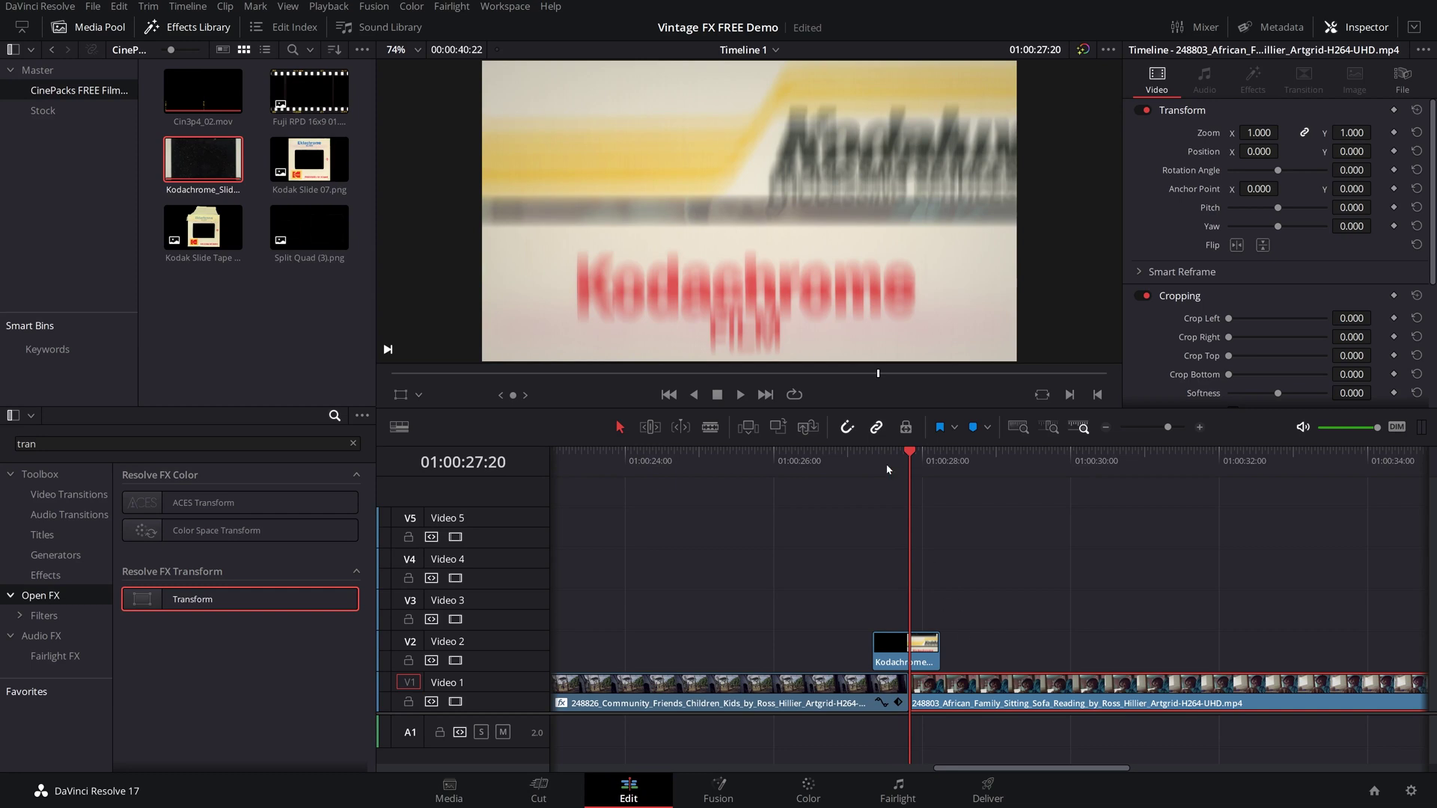
left_click_drag(193, 610, 1022, 699)
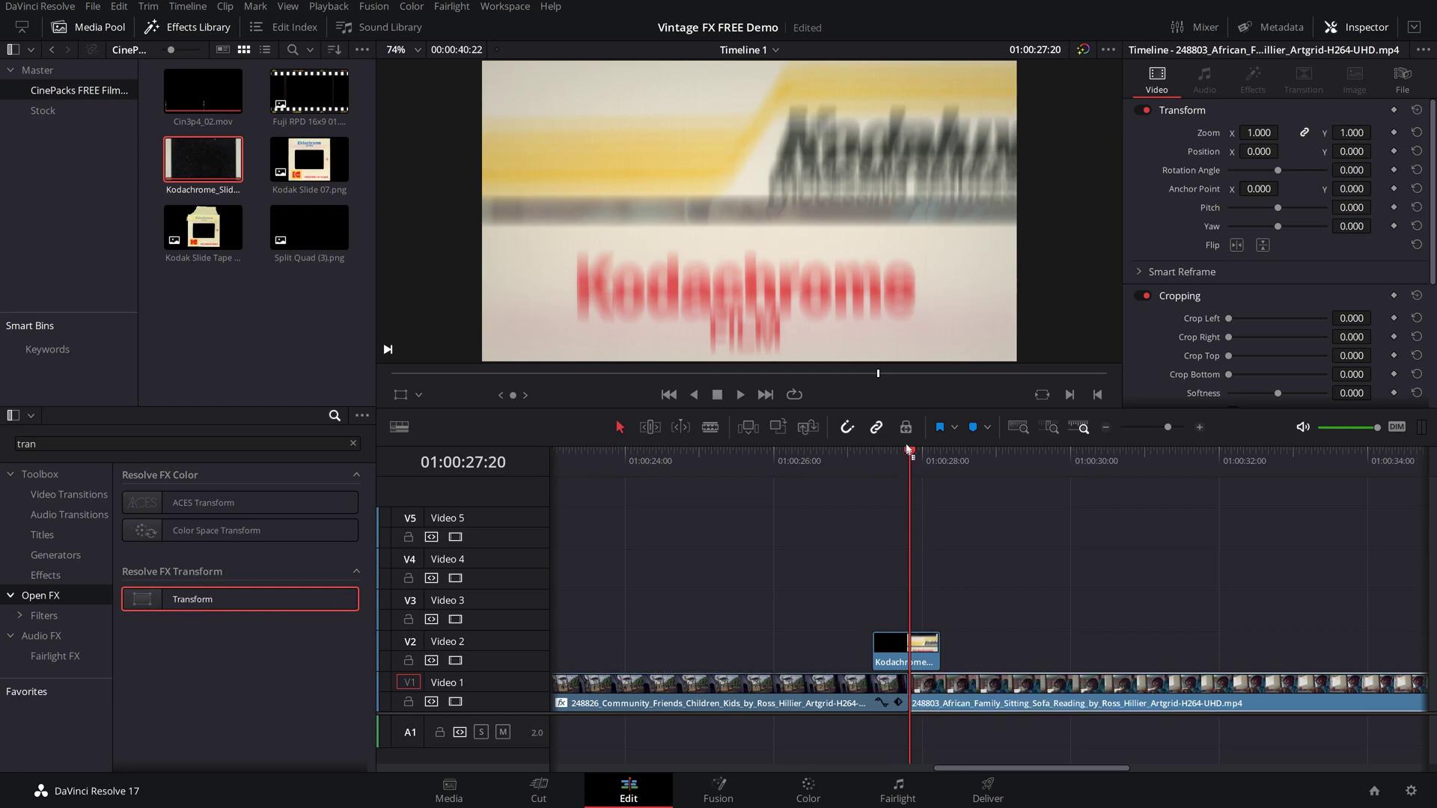
left_click_drag(910, 454, 939, 470)
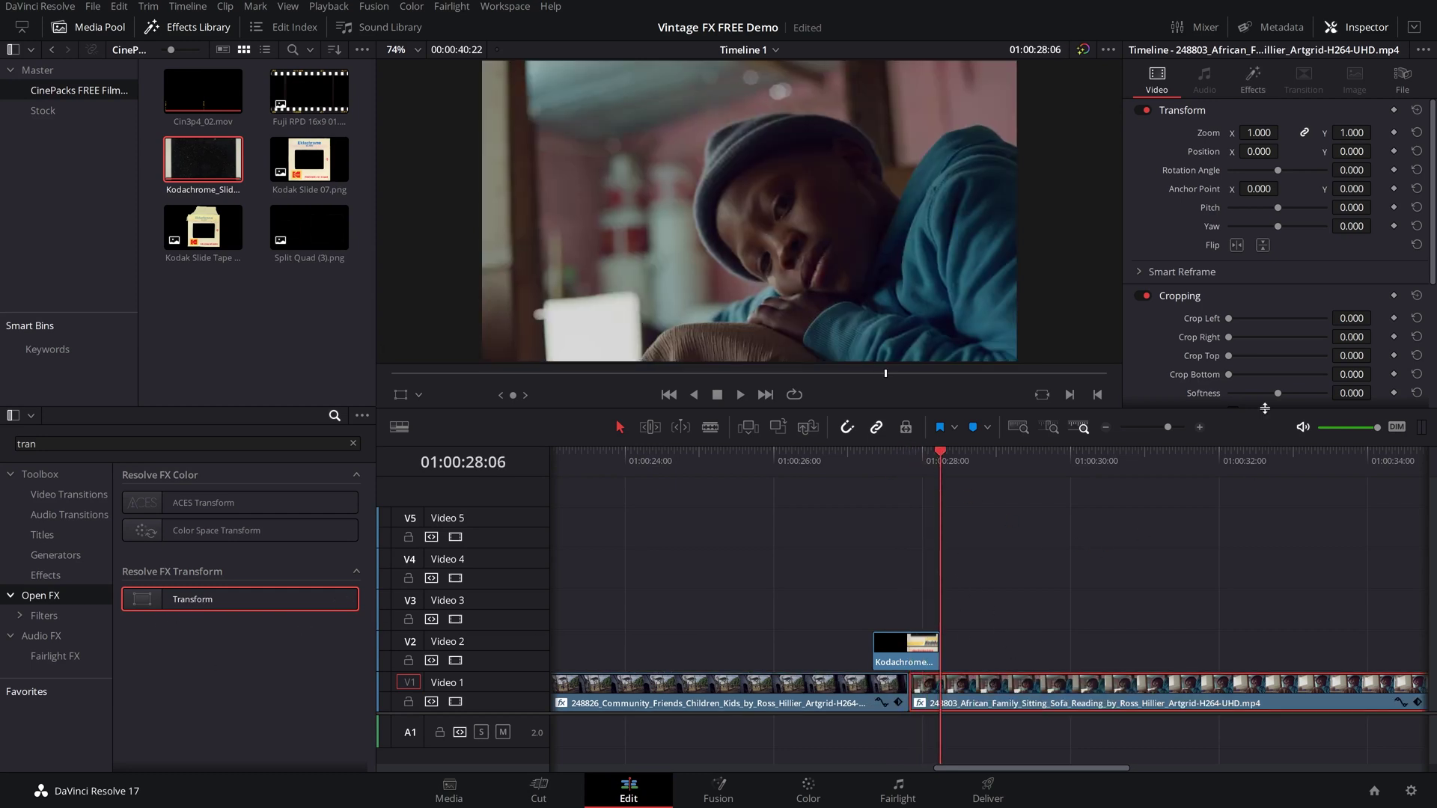
left_click(1255, 77)
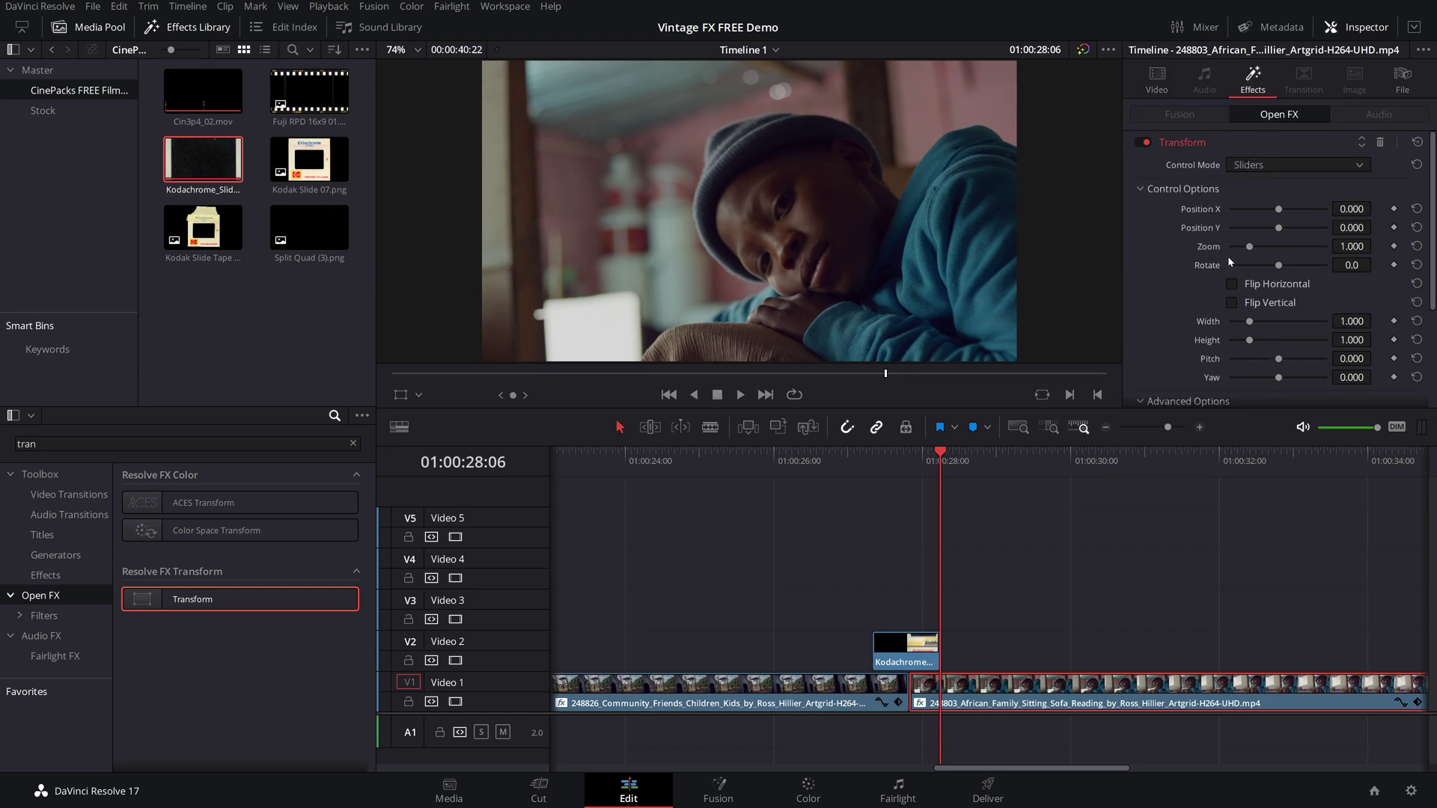
left_click_drag(1246, 250, 1254, 249)
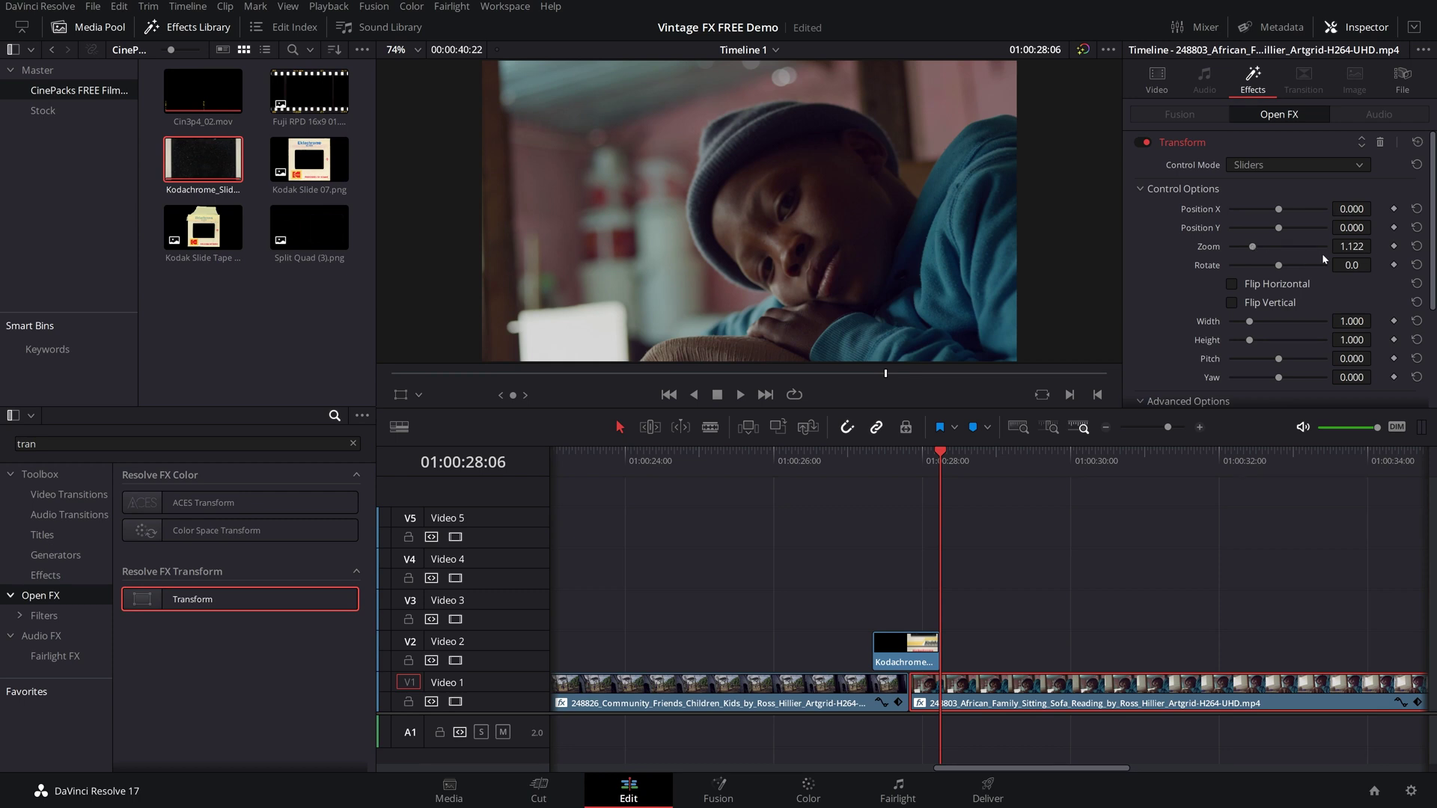
scroll(1173, 296, "down", 5)
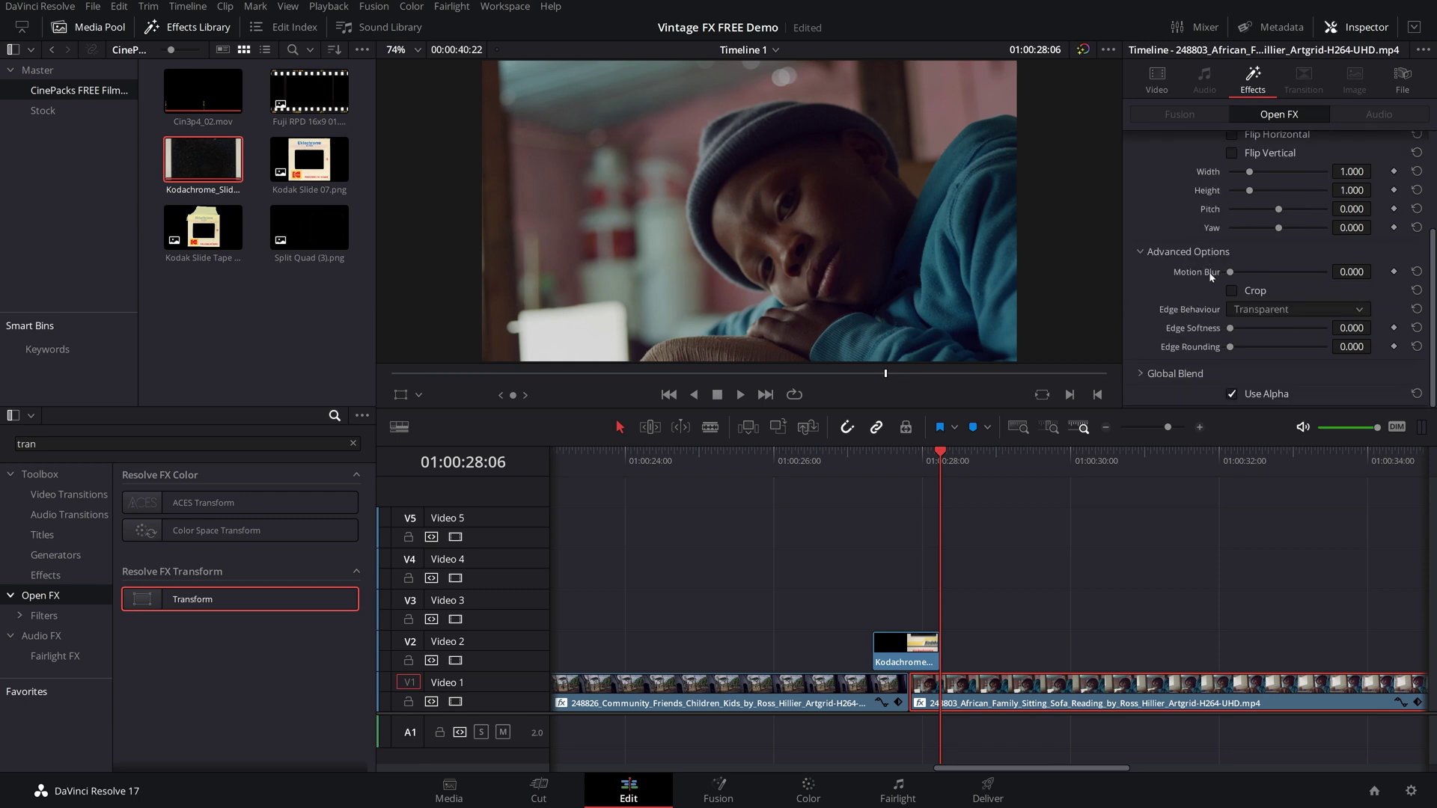
left_click_drag(1230, 272, 1327, 272)
Step: At 01:00:28:01, lower the clip's Zoom keyframe to about 0.98
key("Left")
key("Left")
key("Left")
key("Left")
key("Left")
key("Left")
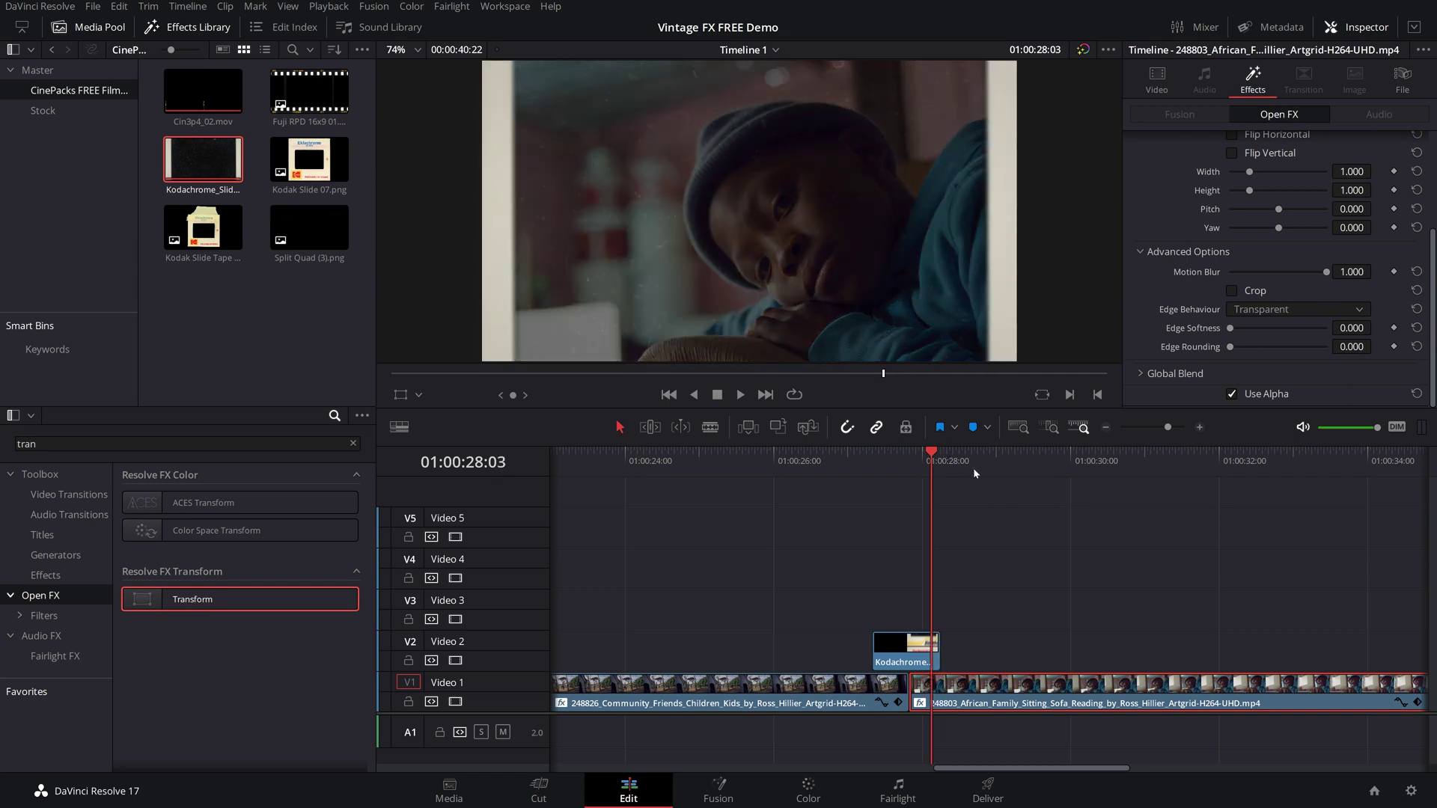
key("Right")
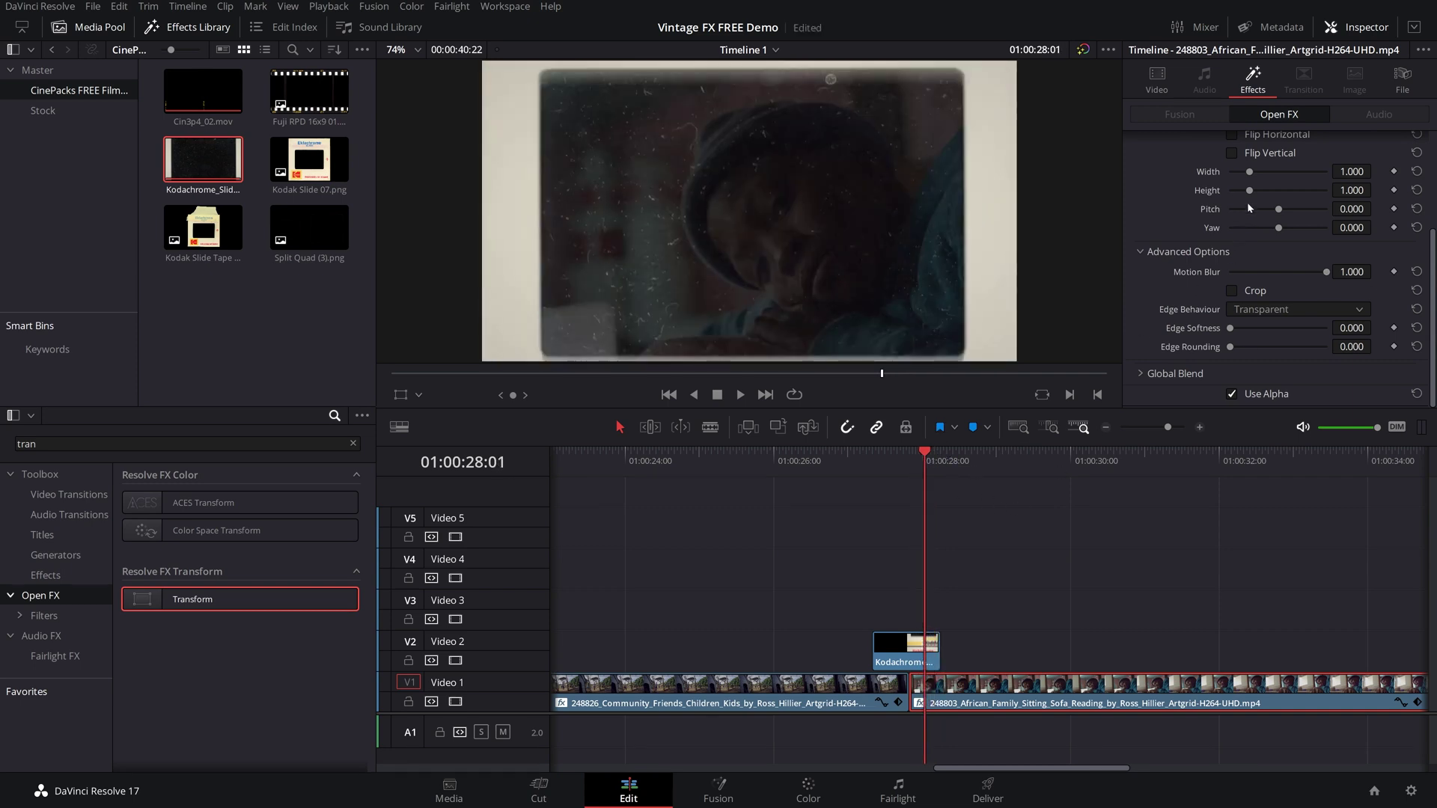
scroll(1220, 292, "up", 3)
scroll(1303, 234, "up", 1)
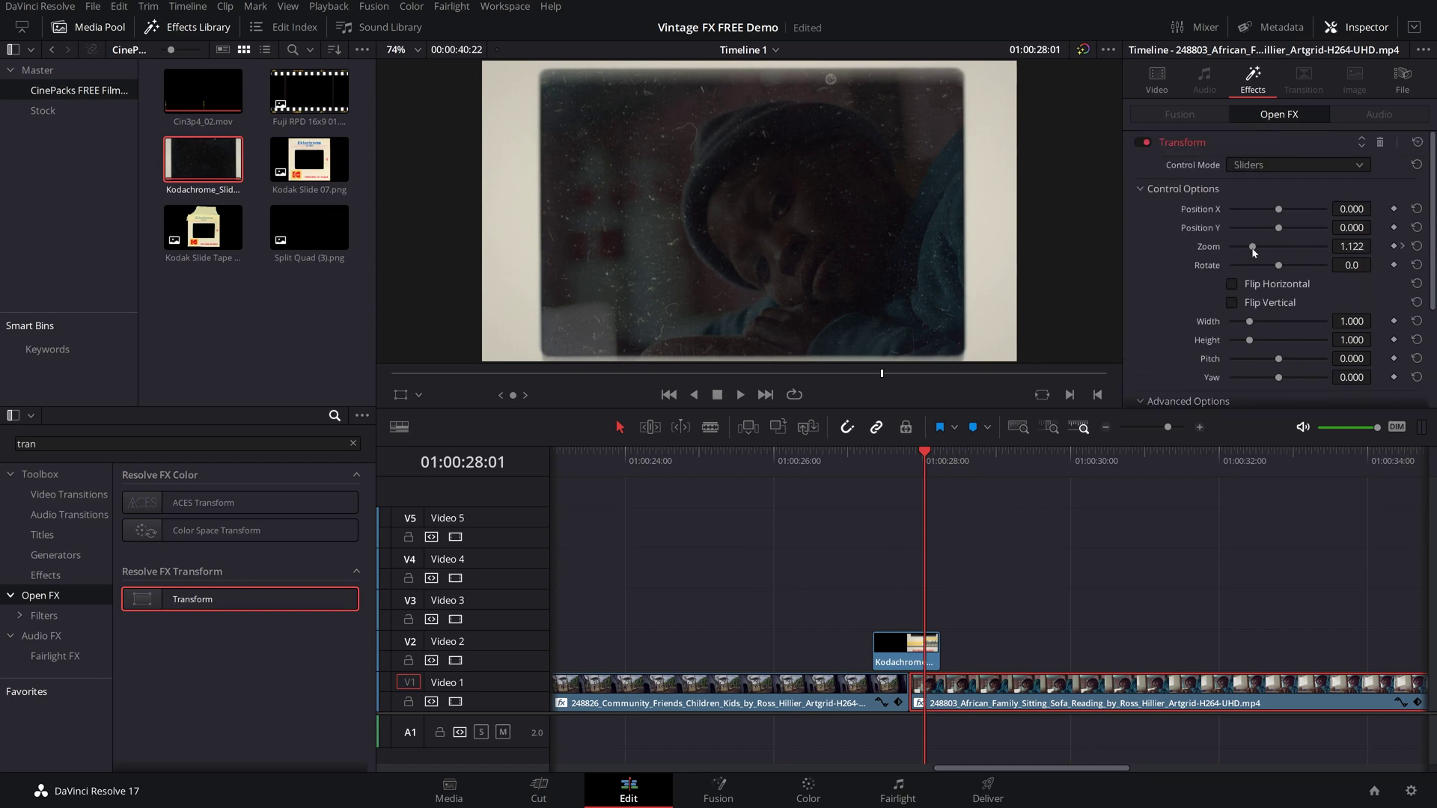
left_click_drag(1254, 249, 1249, 252)
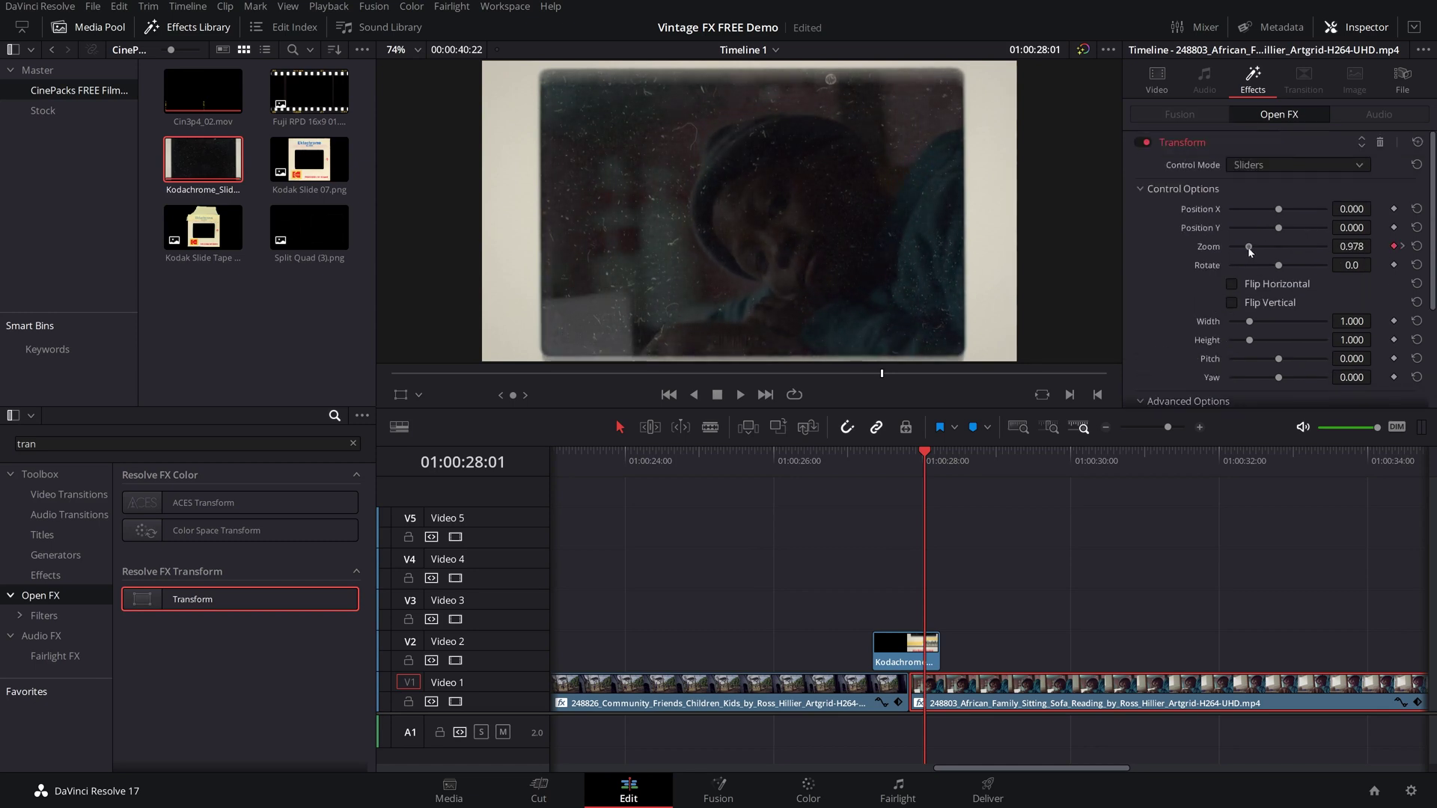
Step: Deselect the clip and play through the Kodachrome slide transition
left_click(973, 550)
key("space")
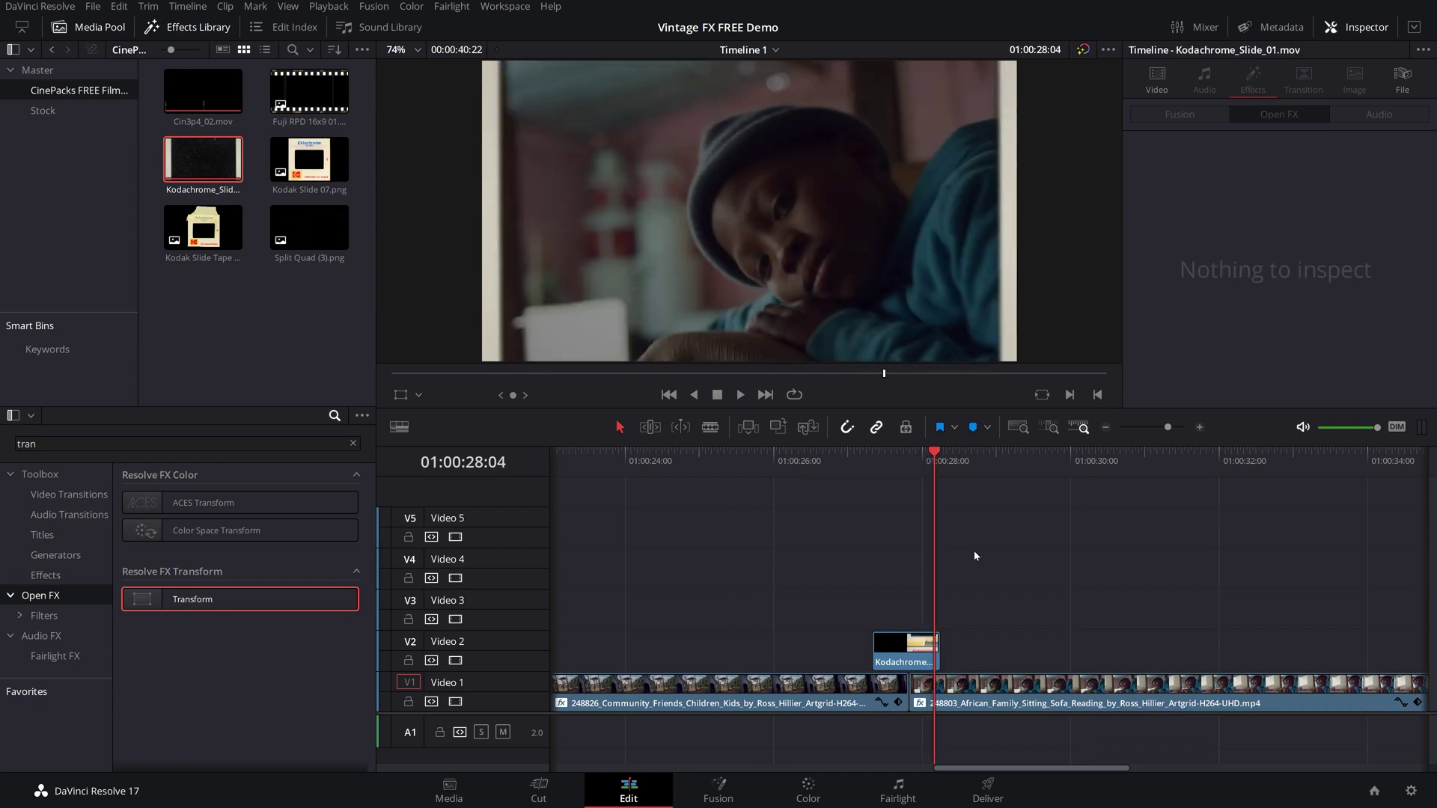
key("space")
key("Up")
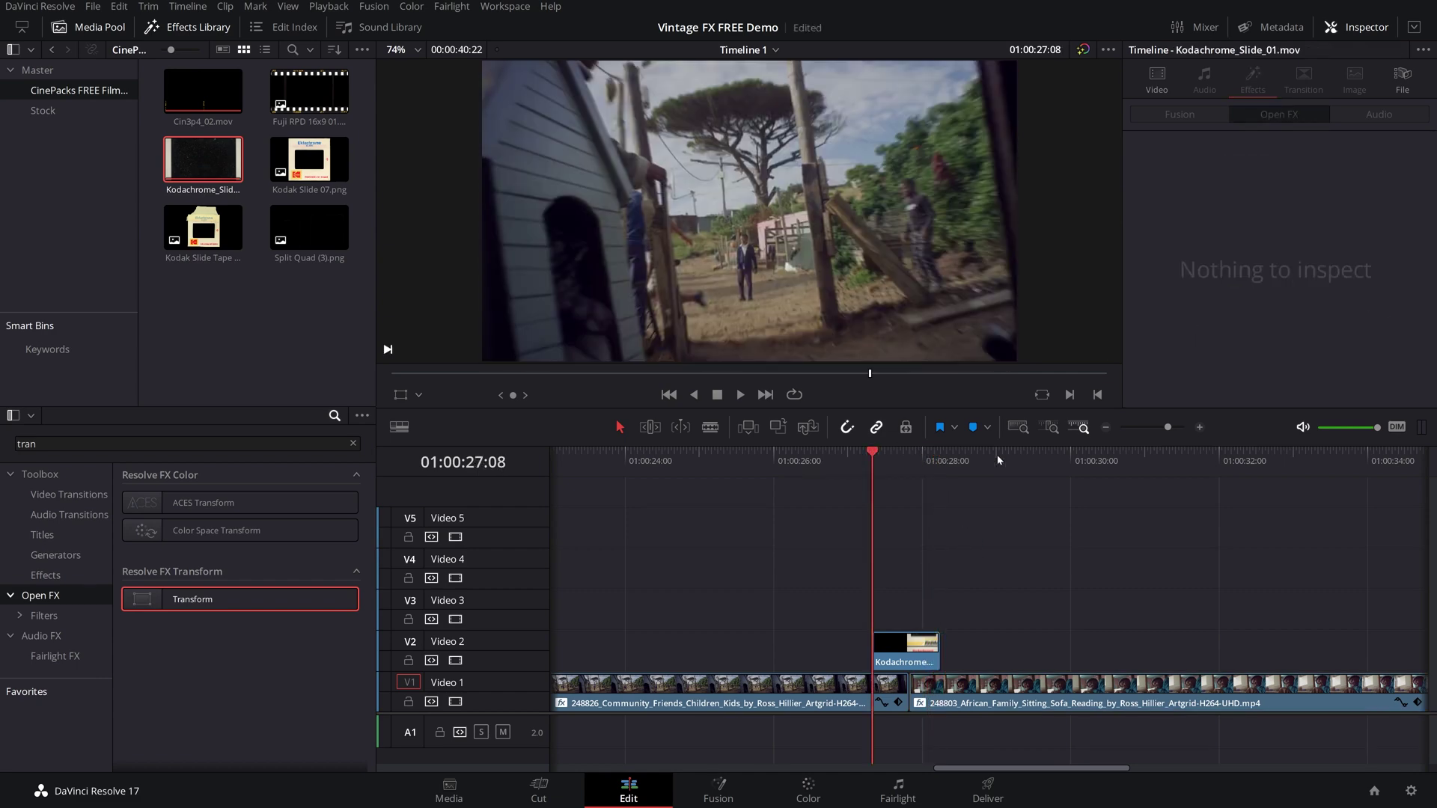
key("space")
left_click(830, 462)
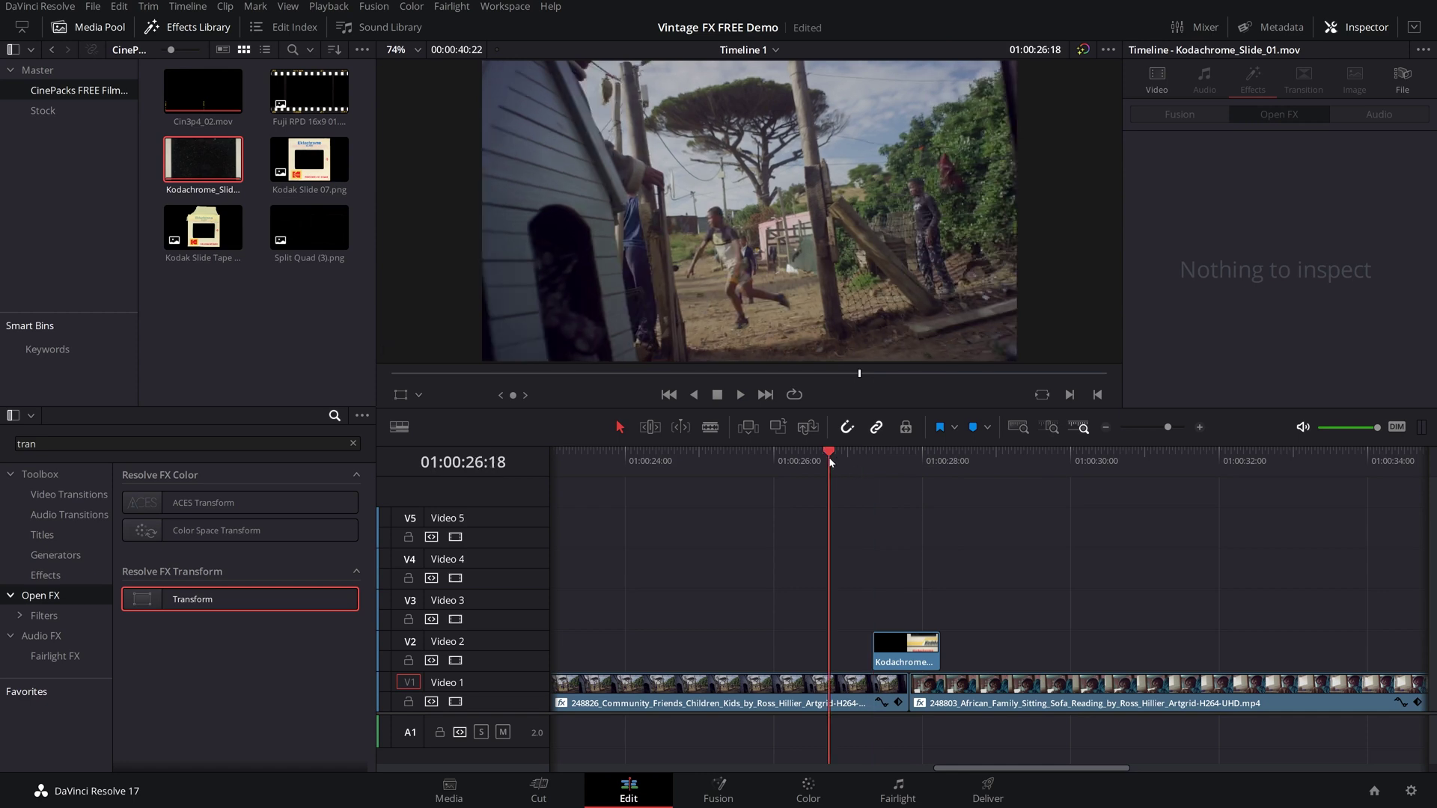
key("space")
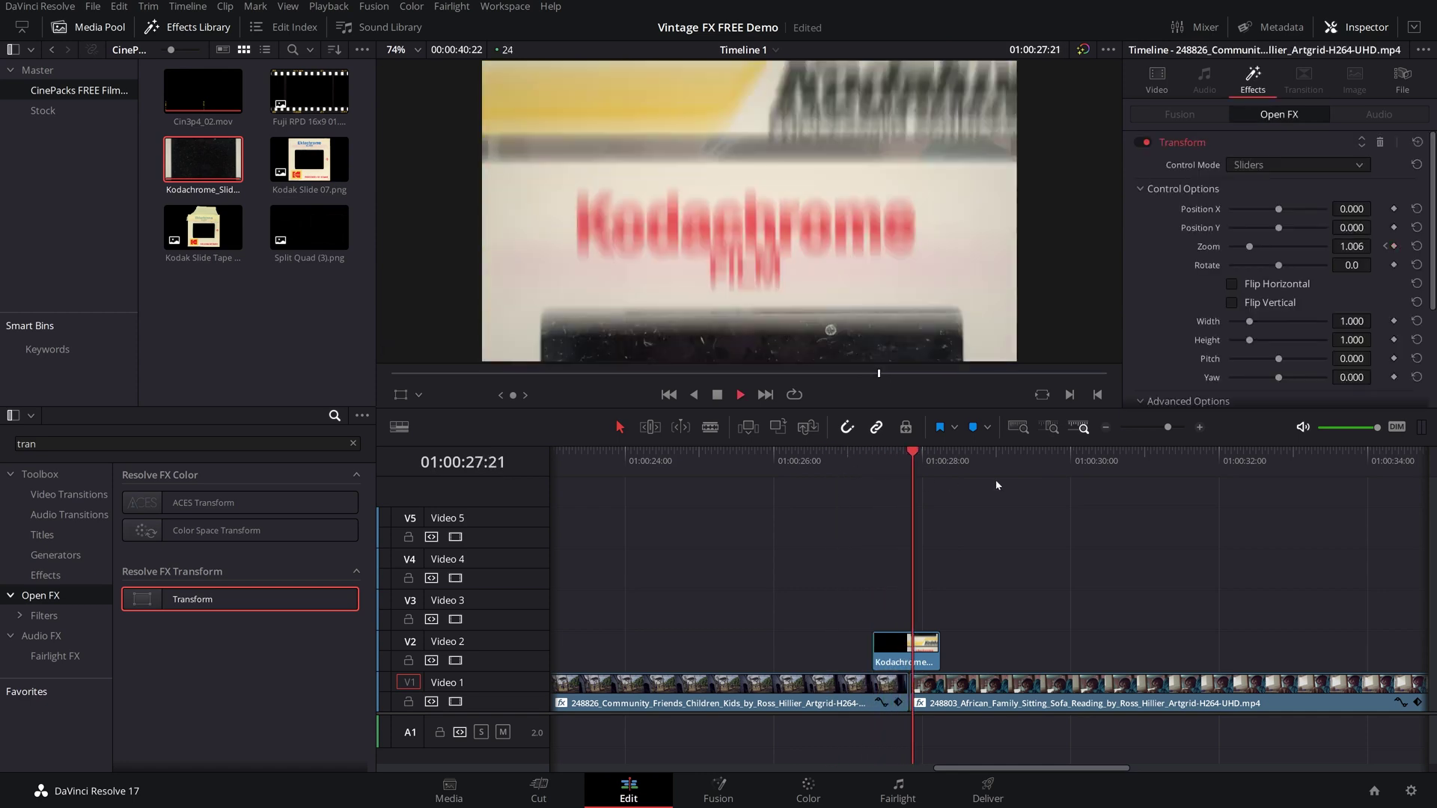
key("space")
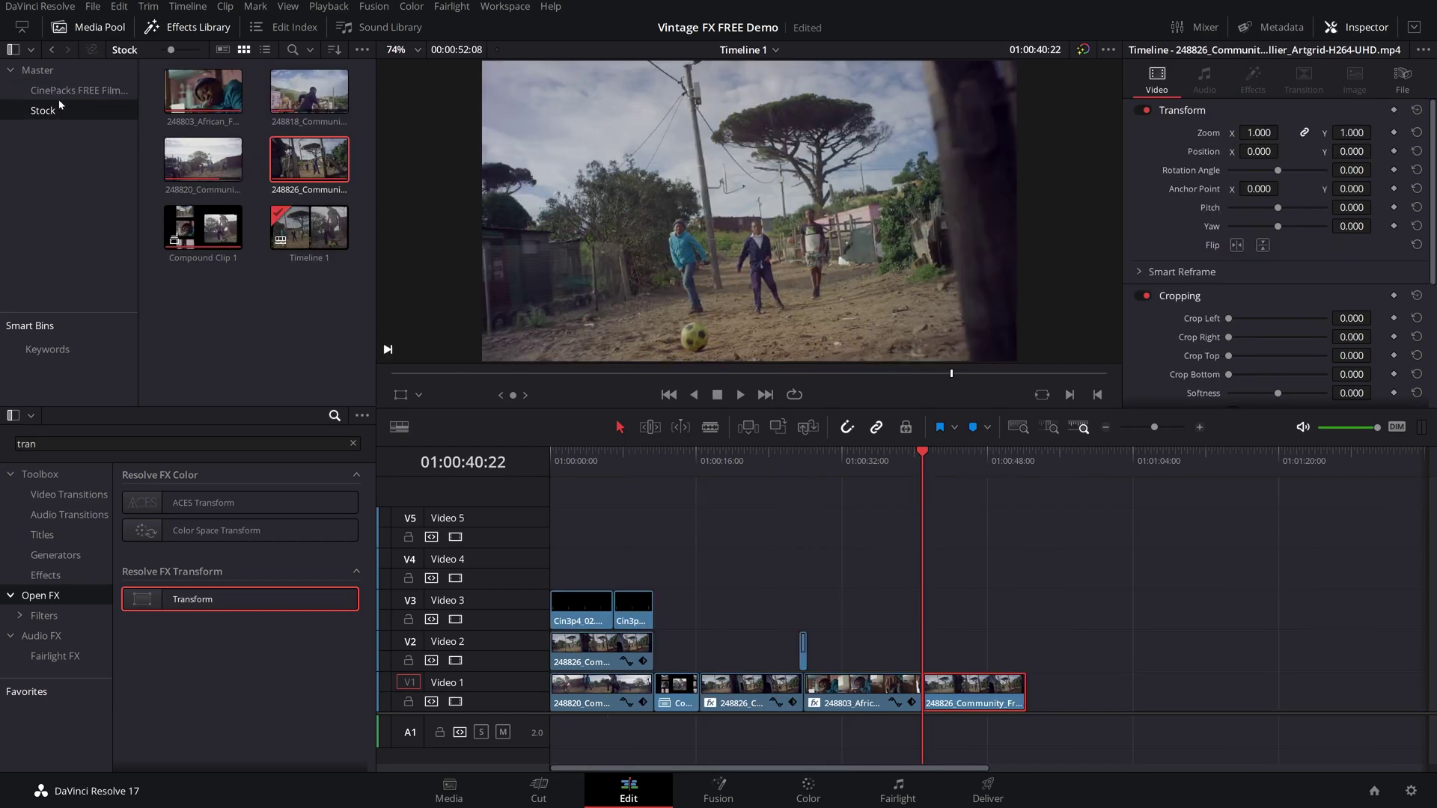
Step: Place the Fuji RPD 16x9 01.png film strip from CinePacks FREE Film on Video 4 over the village clip
left_click(78, 90)
left_click_drag(311, 92, 928, 662)
key("space")
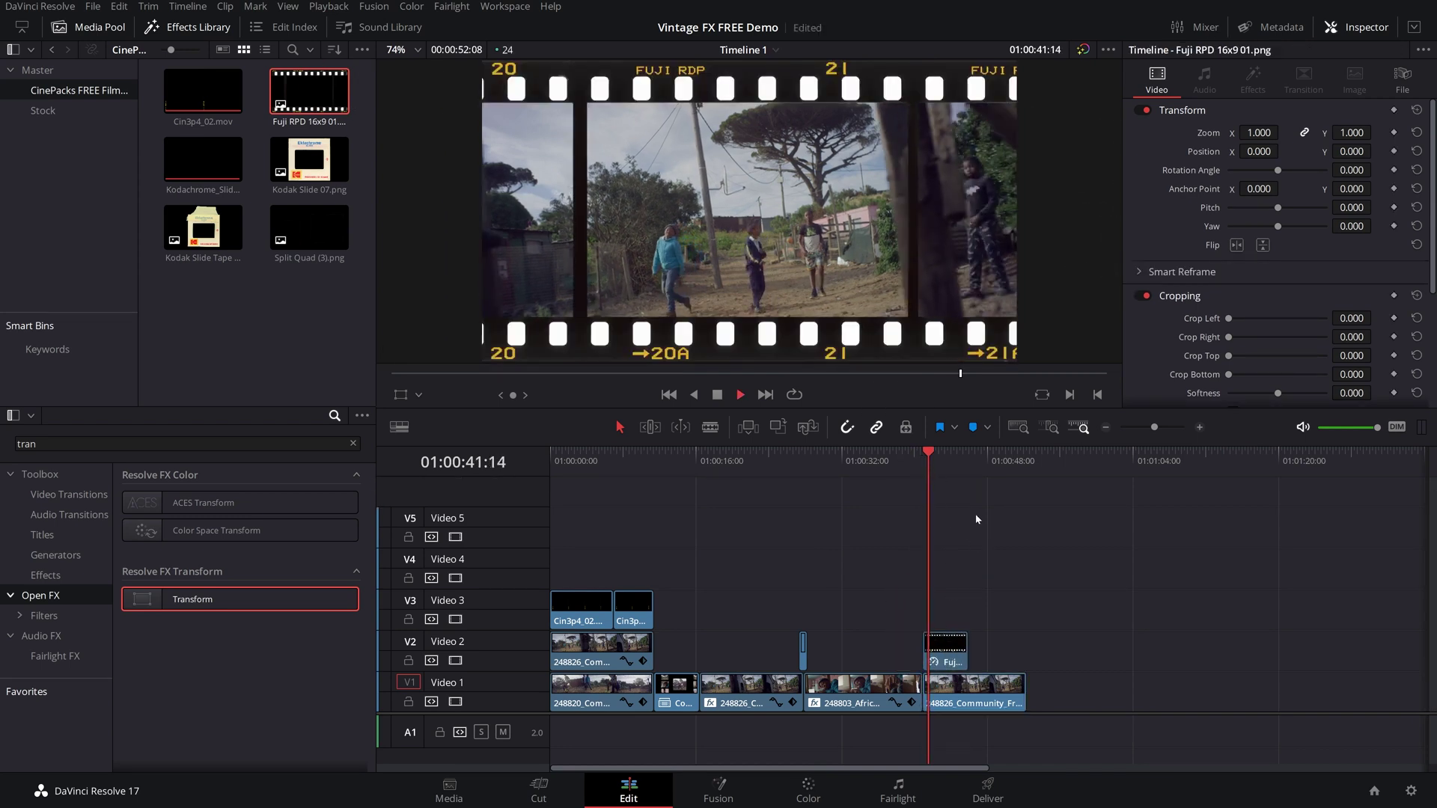
key("space")
left_click_drag(945, 657, 945, 603)
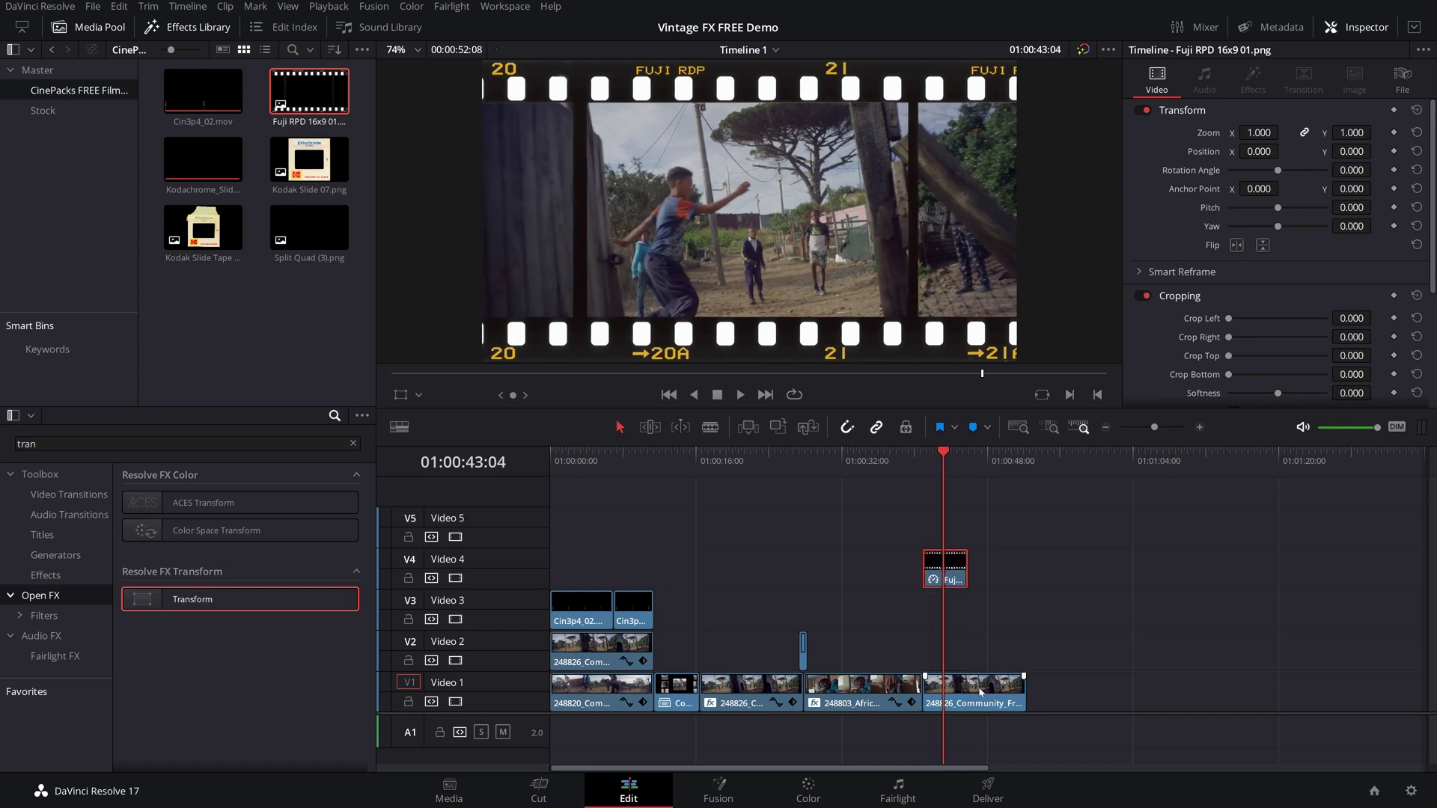
Step: Copy the village clip onto Video 2 and 3, and shift the copies into the right and left film frames
left_click_drag(976, 690, 977, 608, "alt")
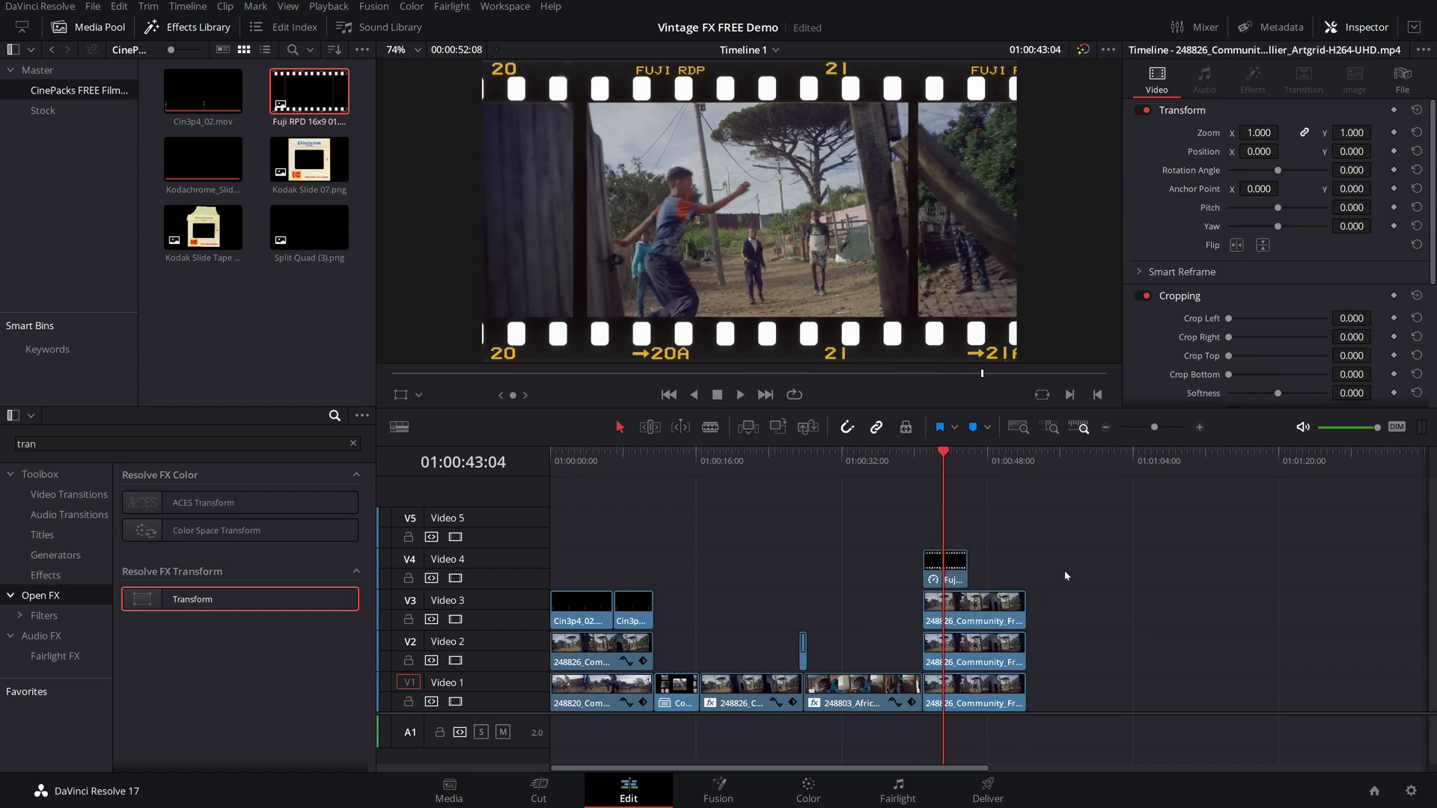
left_click(981, 607)
key("ctrl+s")
left_click(401, 395)
left_click_drag(721, 241, 1103, 241)
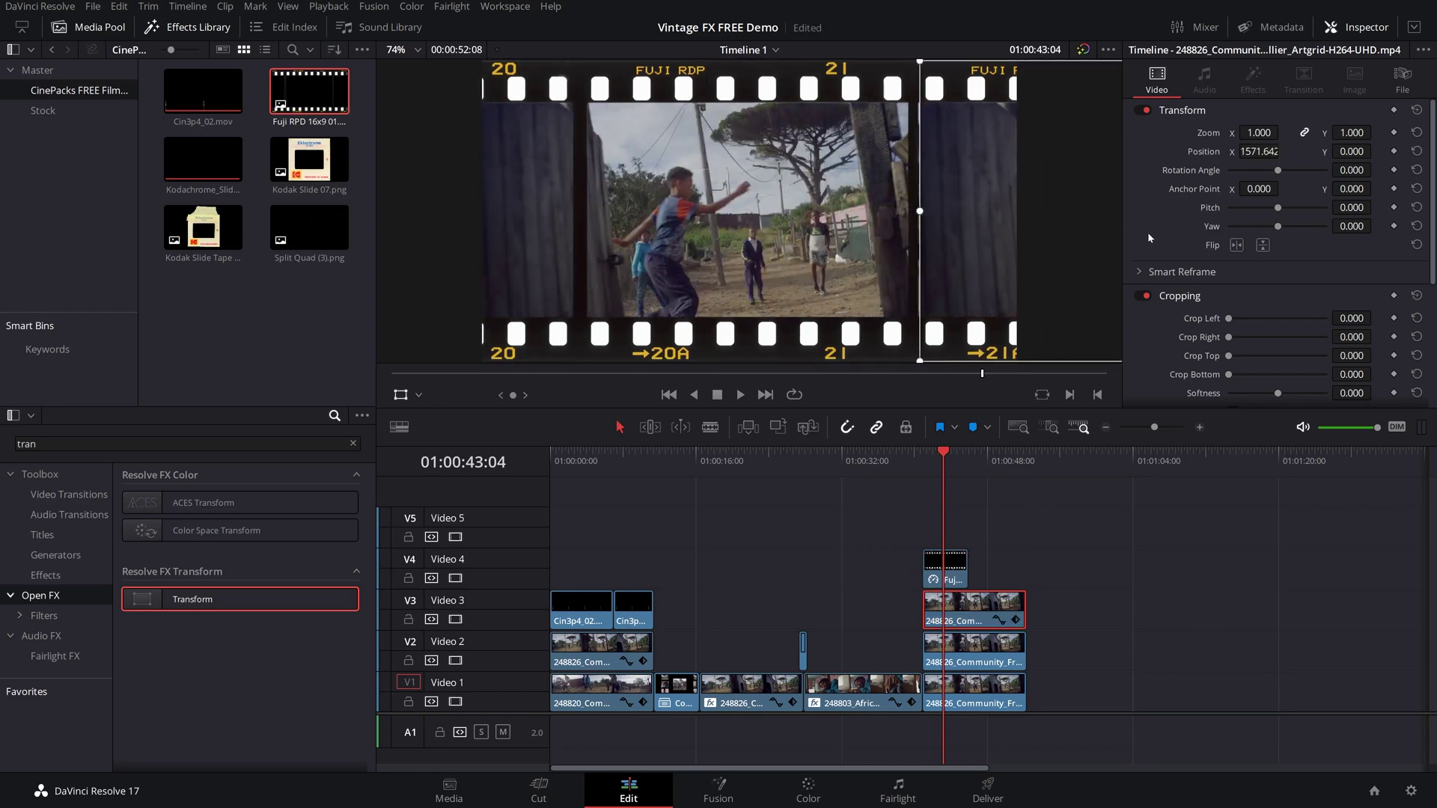
left_click_drag(1147, 232, 1142, 232)
left_click(971, 654)
left_click_drag(878, 231, 434, 253)
Step: Play back the film strip result from about 01:00:40
left_click(925, 461)
key("space")
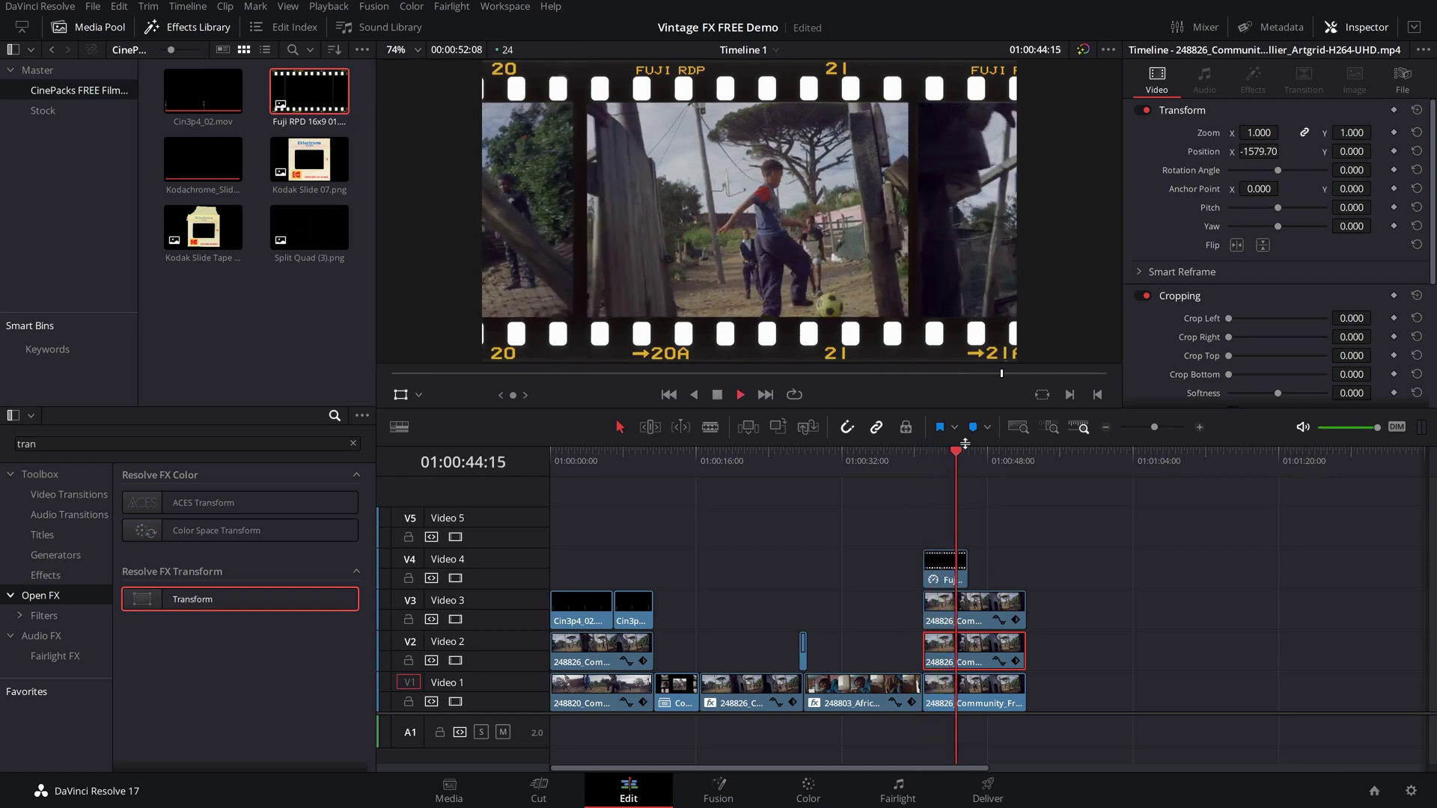
key("space")
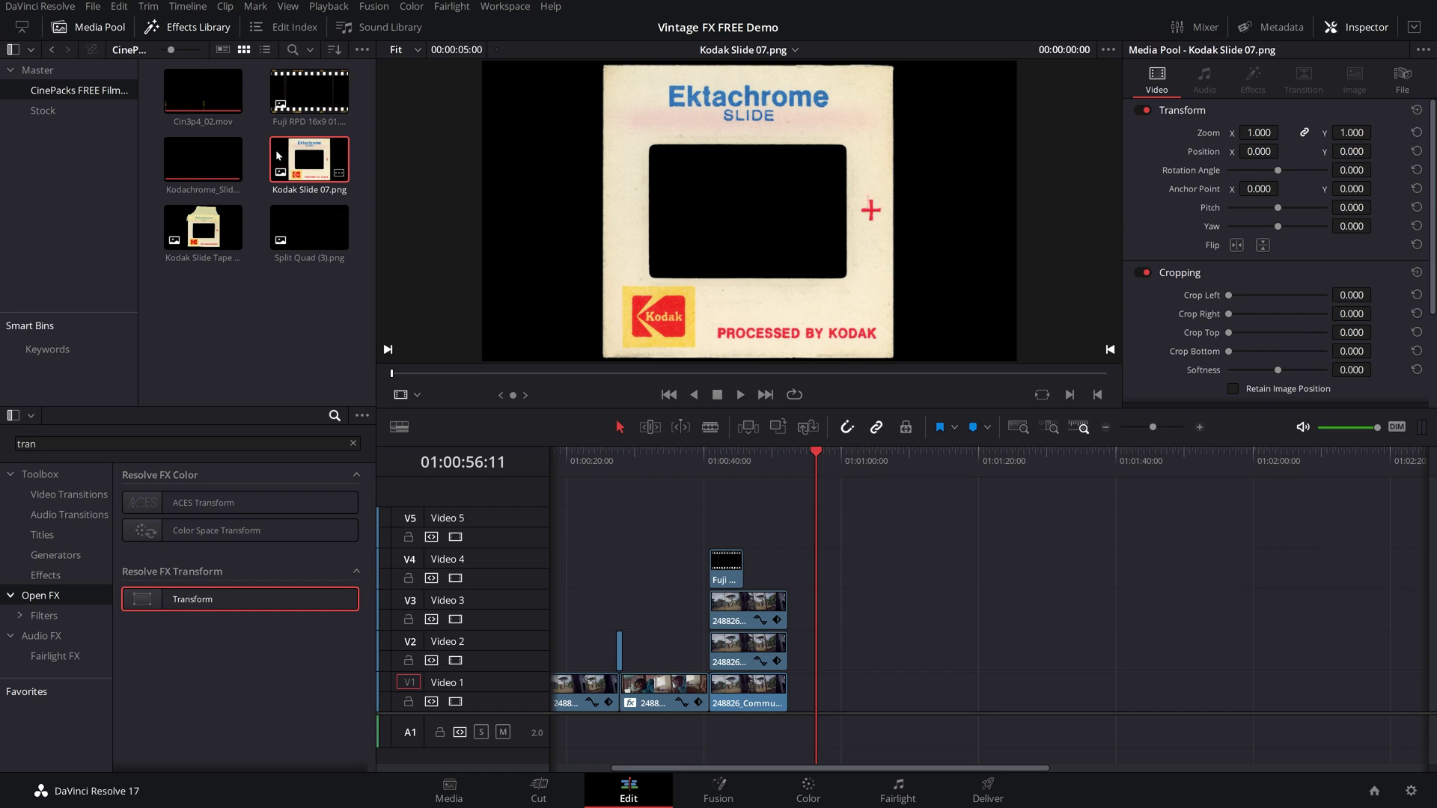
Step: Place Kodak Slide 07 on Video 2 at the playhead
left_click(203, 226)
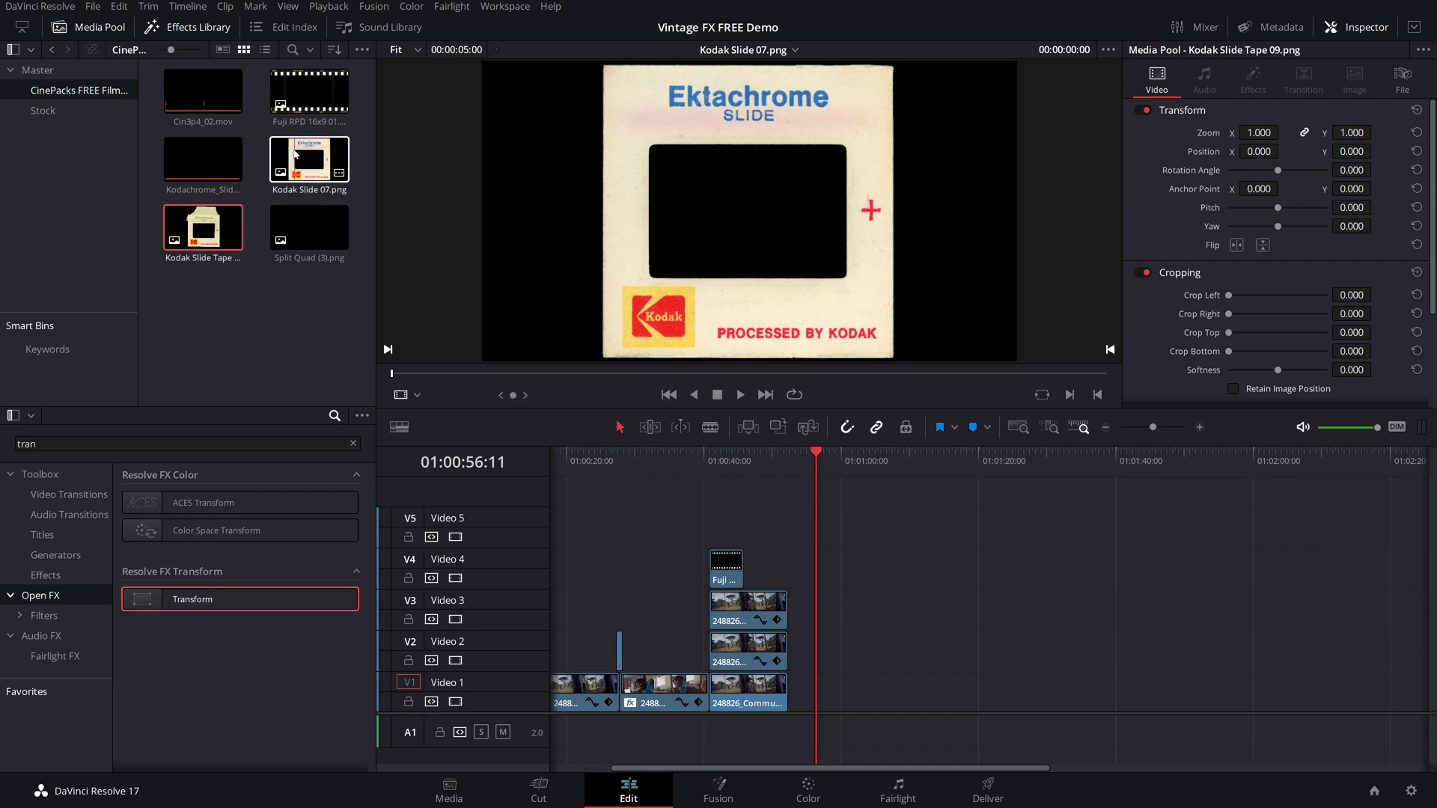
left_click_drag(314, 176, 823, 648)
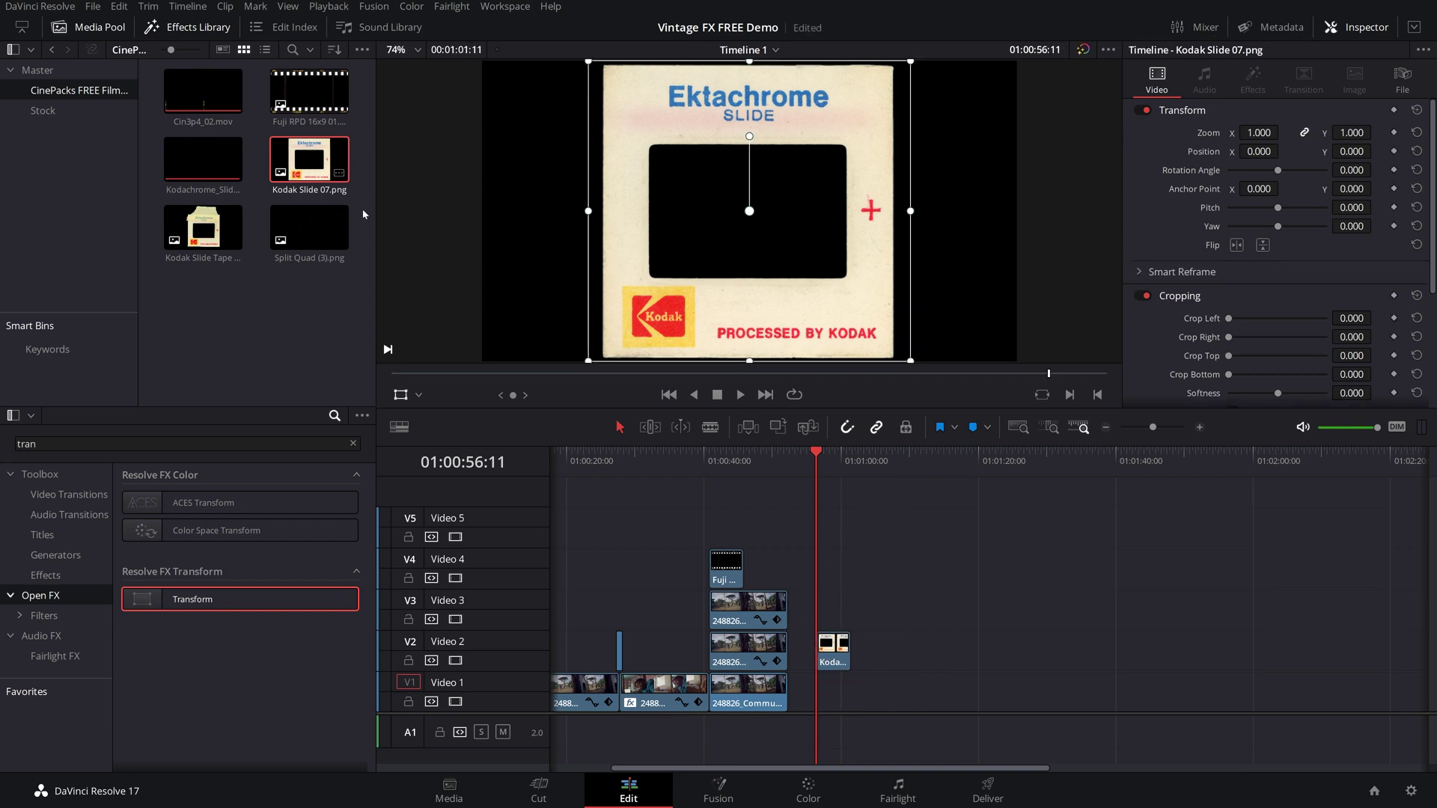
double_click(203, 227)
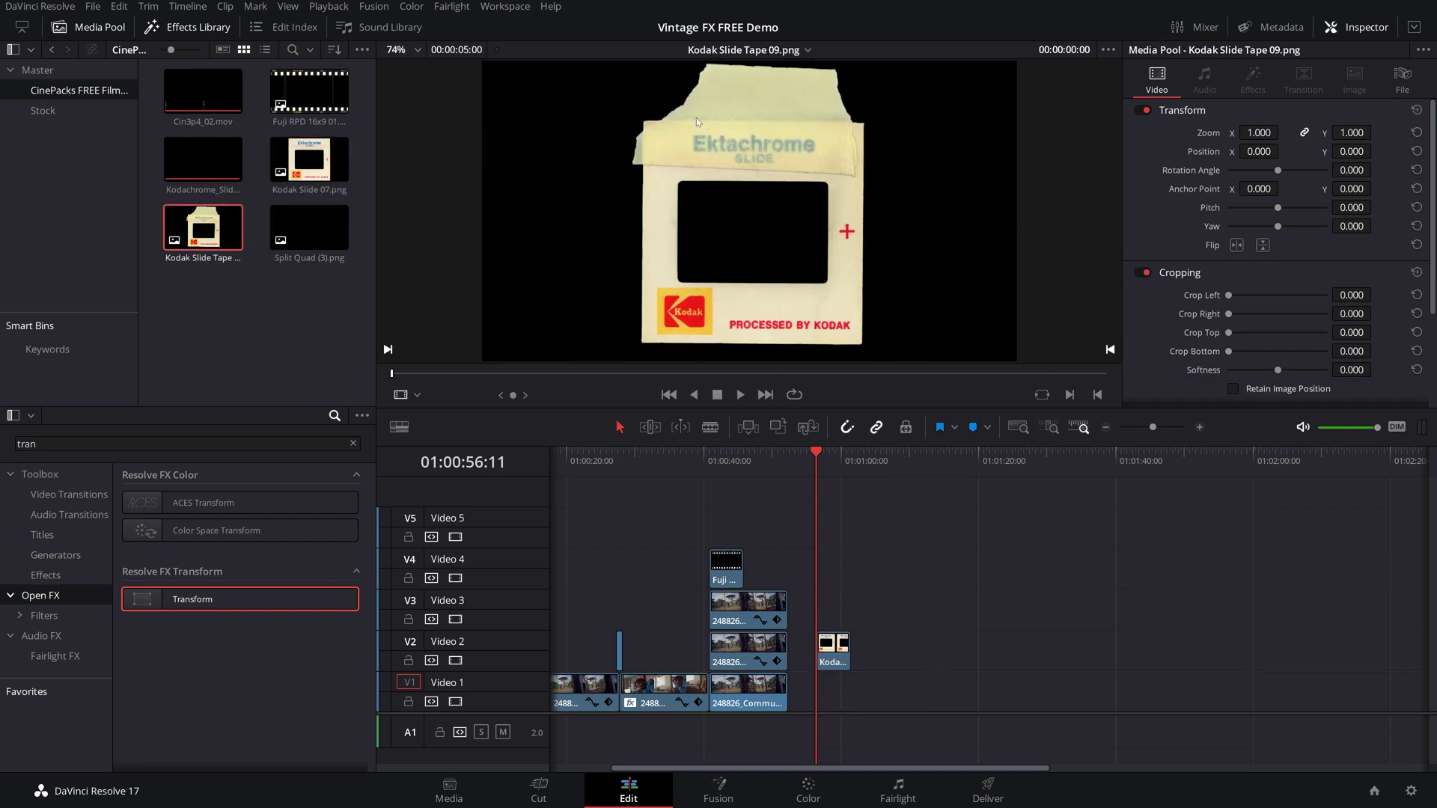
left_click(820, 470)
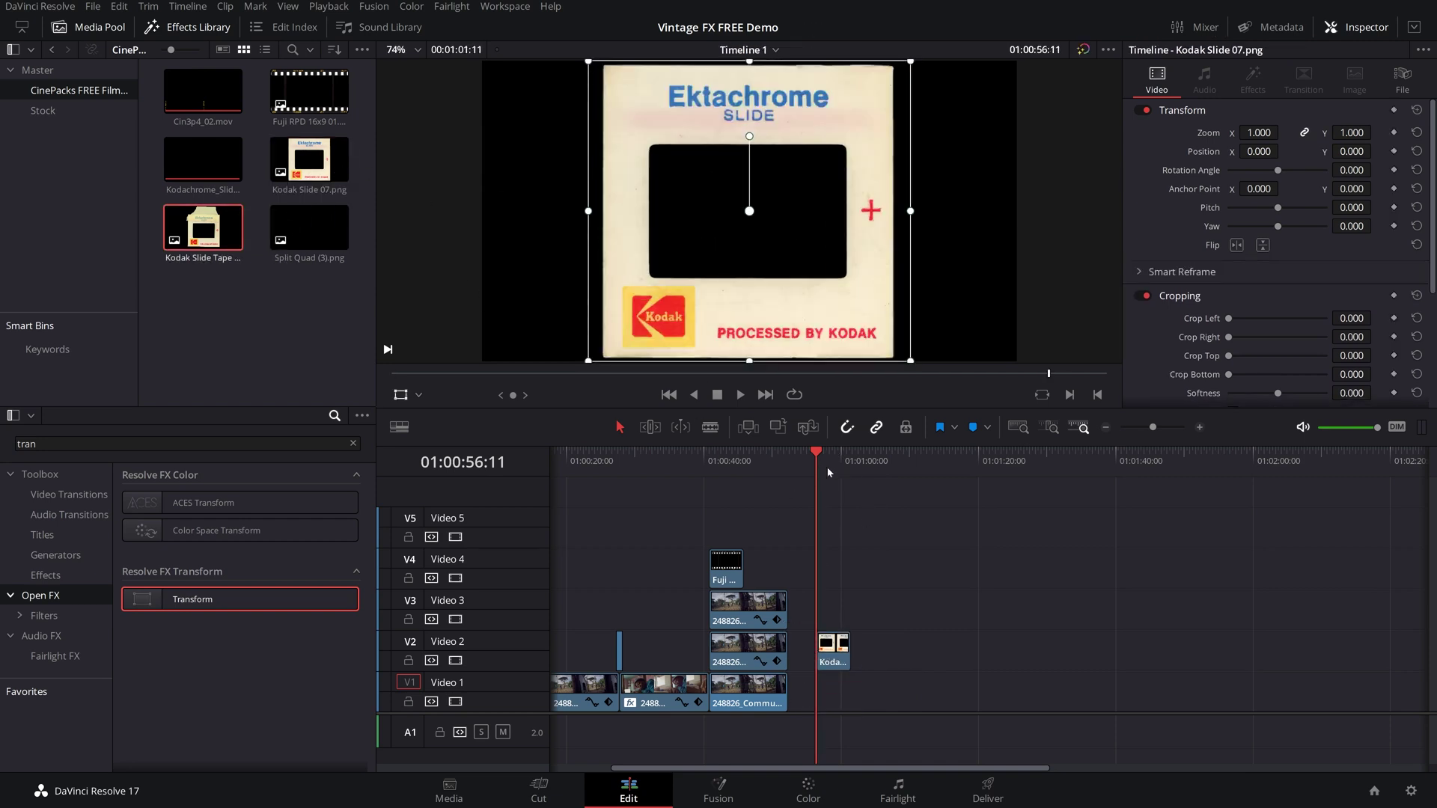
Step: Place the 248803 African Family clip from the Stock bin on Video 1 under the slide
left_click(51, 111)
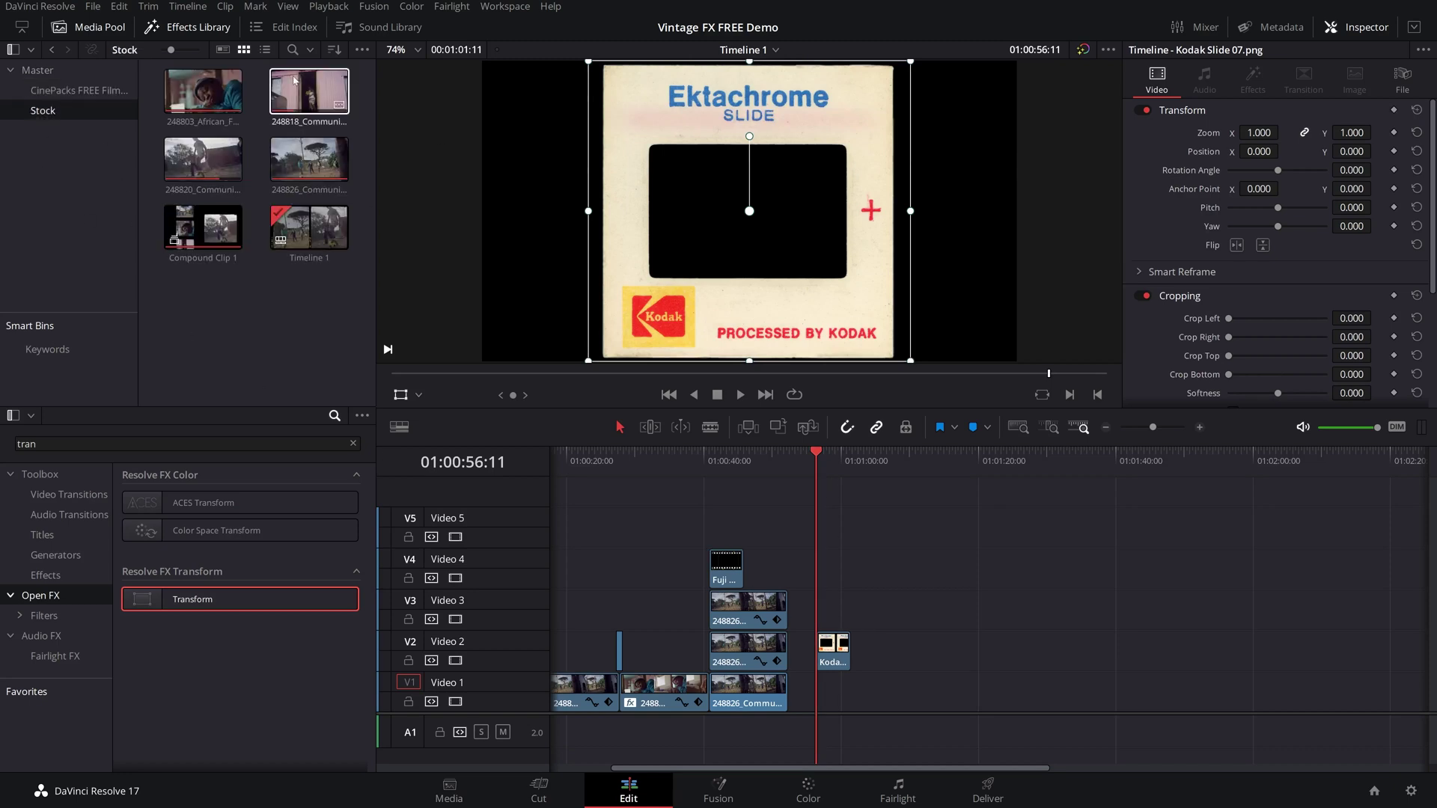
left_click_drag(203, 91, 834, 700)
scroll(888, 679, "up", 1)
scroll(889, 679, "up", 2)
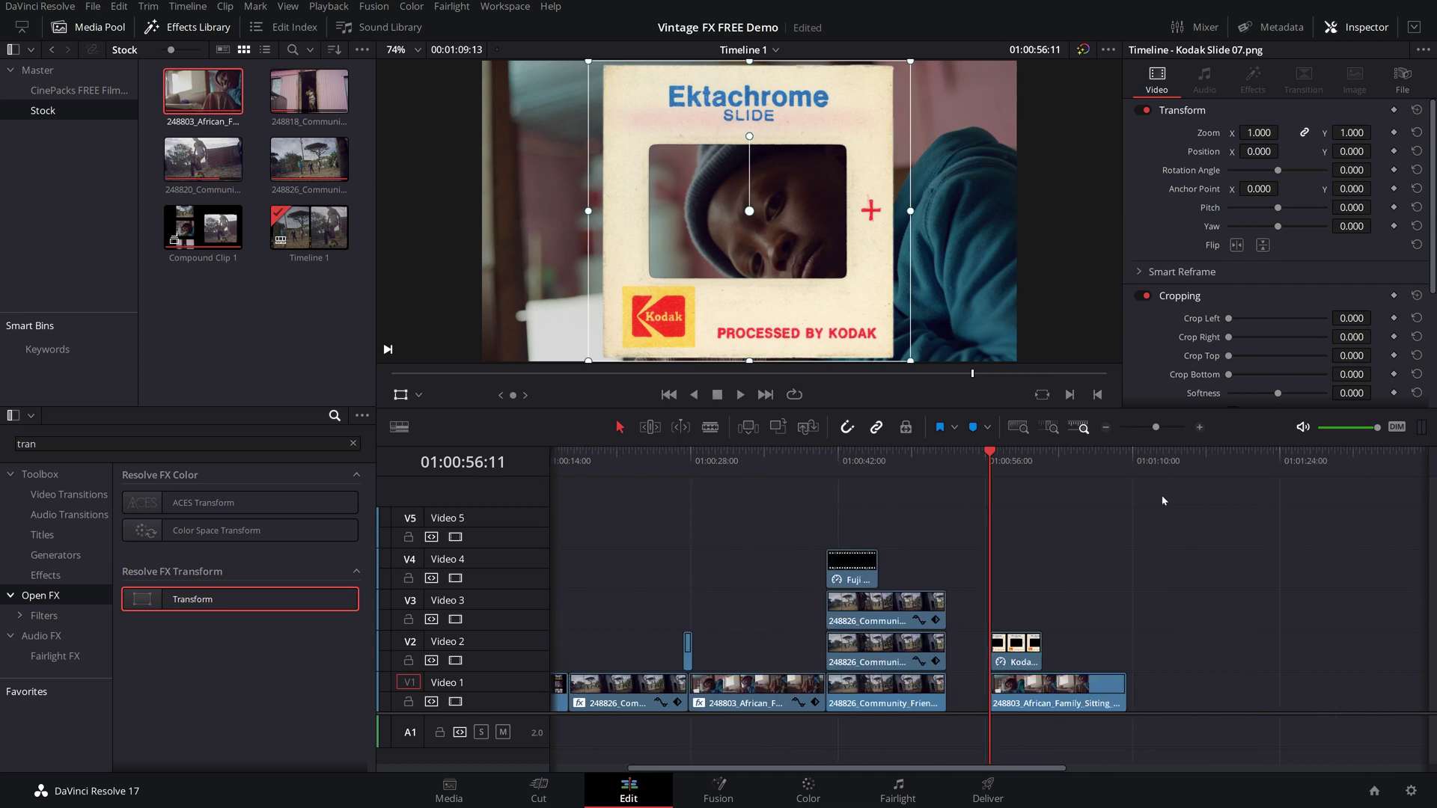
left_click(1003, 693)
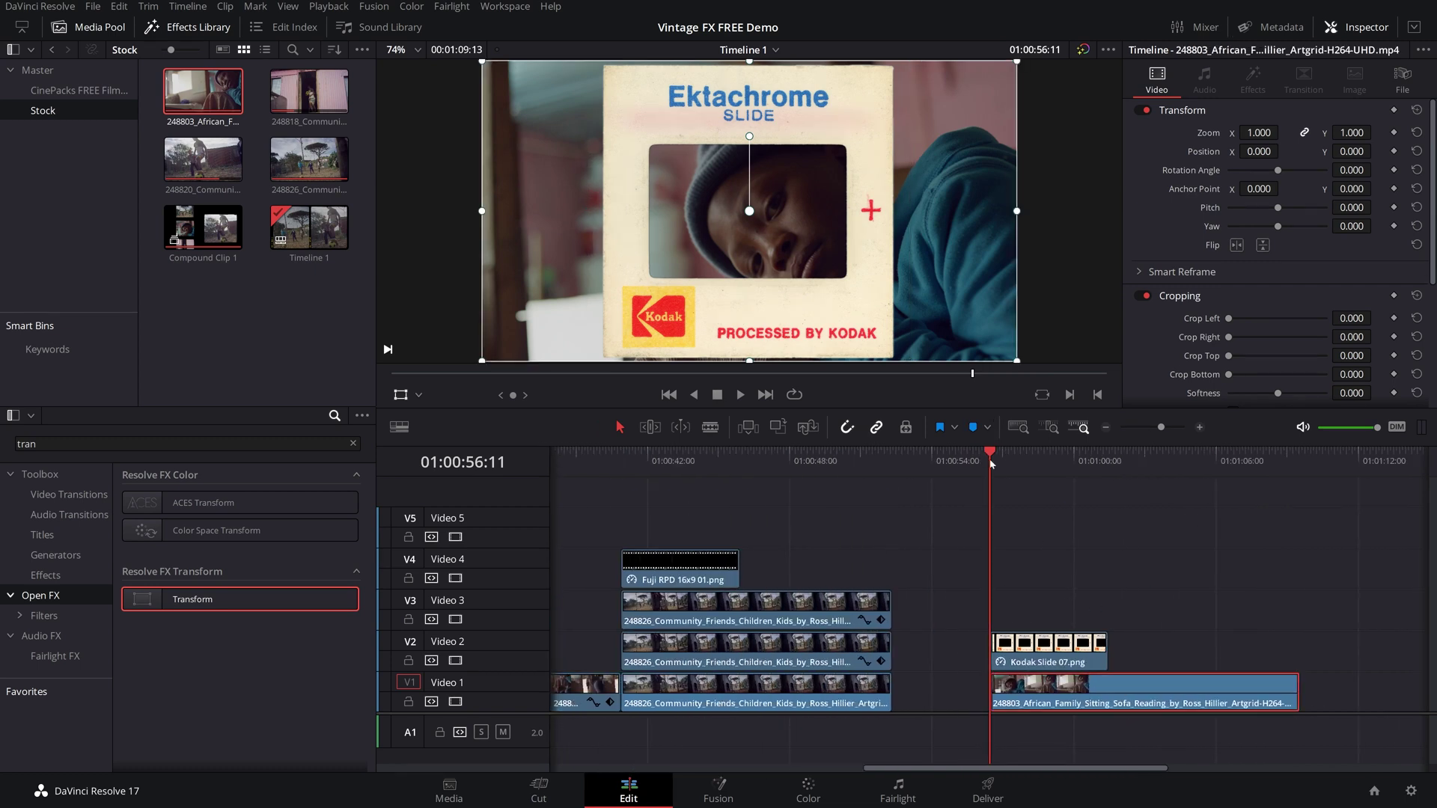
Step: Shrink the clip to Zoom 0.488 to fit the slide window and trim it to the slide's length
left_click_drag(991, 464, 1005, 464)
left_click_drag(485, 358, 620, 320)
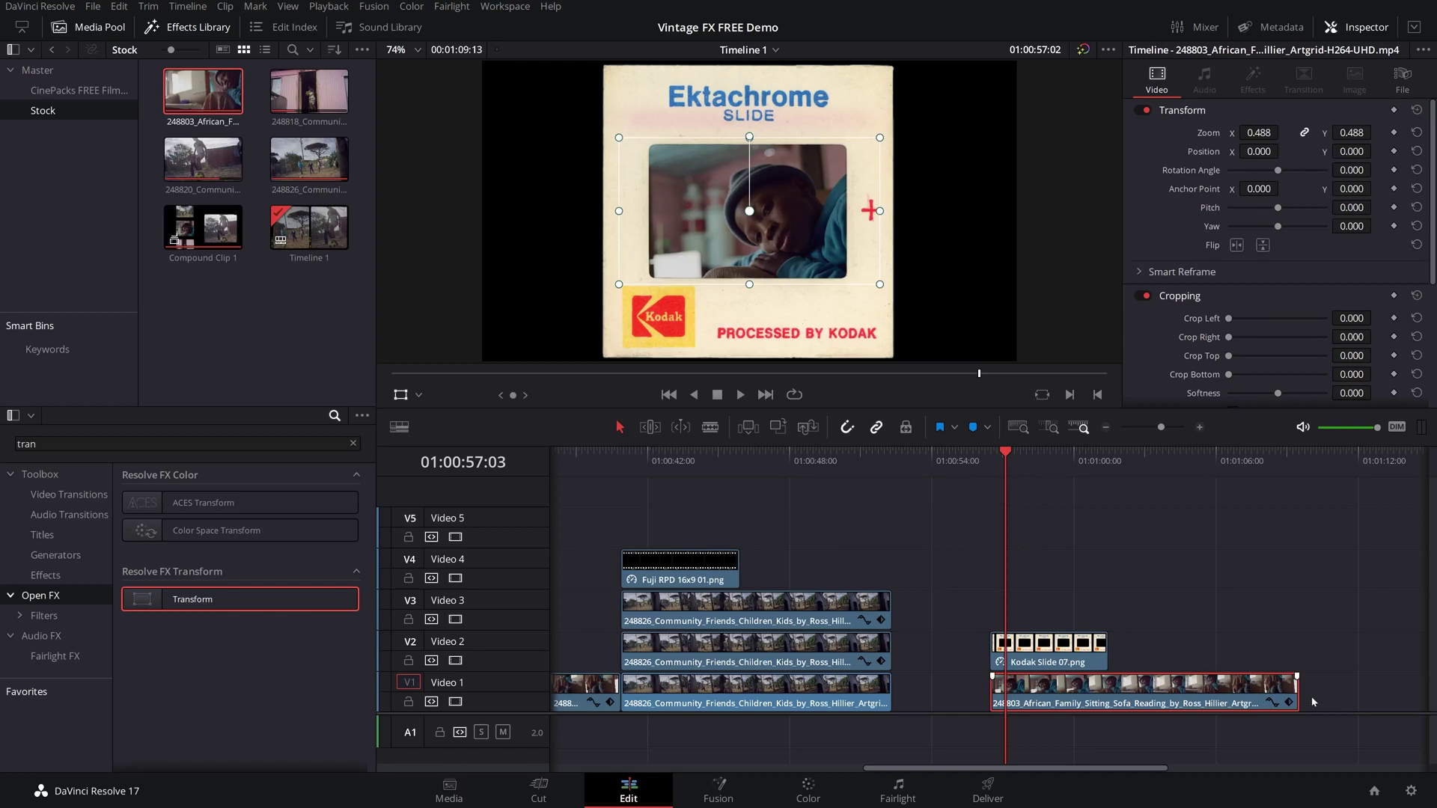
left_click_drag(1297, 692, 1106, 692)
left_click(1082, 681)
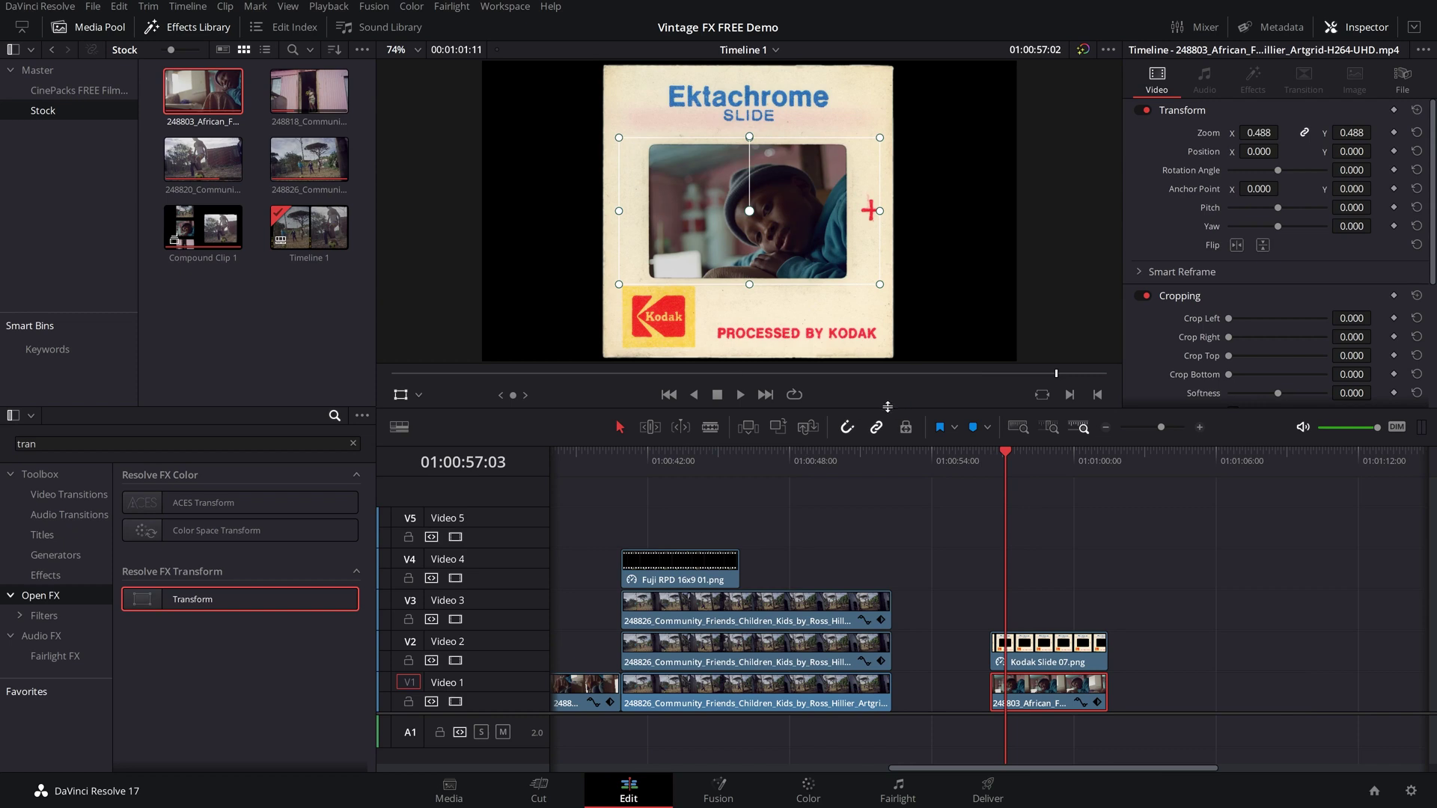
Step: Apply Stop Motion to the African Family clip with Frame Repeat 5, preview it, and step back one second
key("BackSpace")
key("BackSpace")
key("BackSpace")
key("BackSpace")
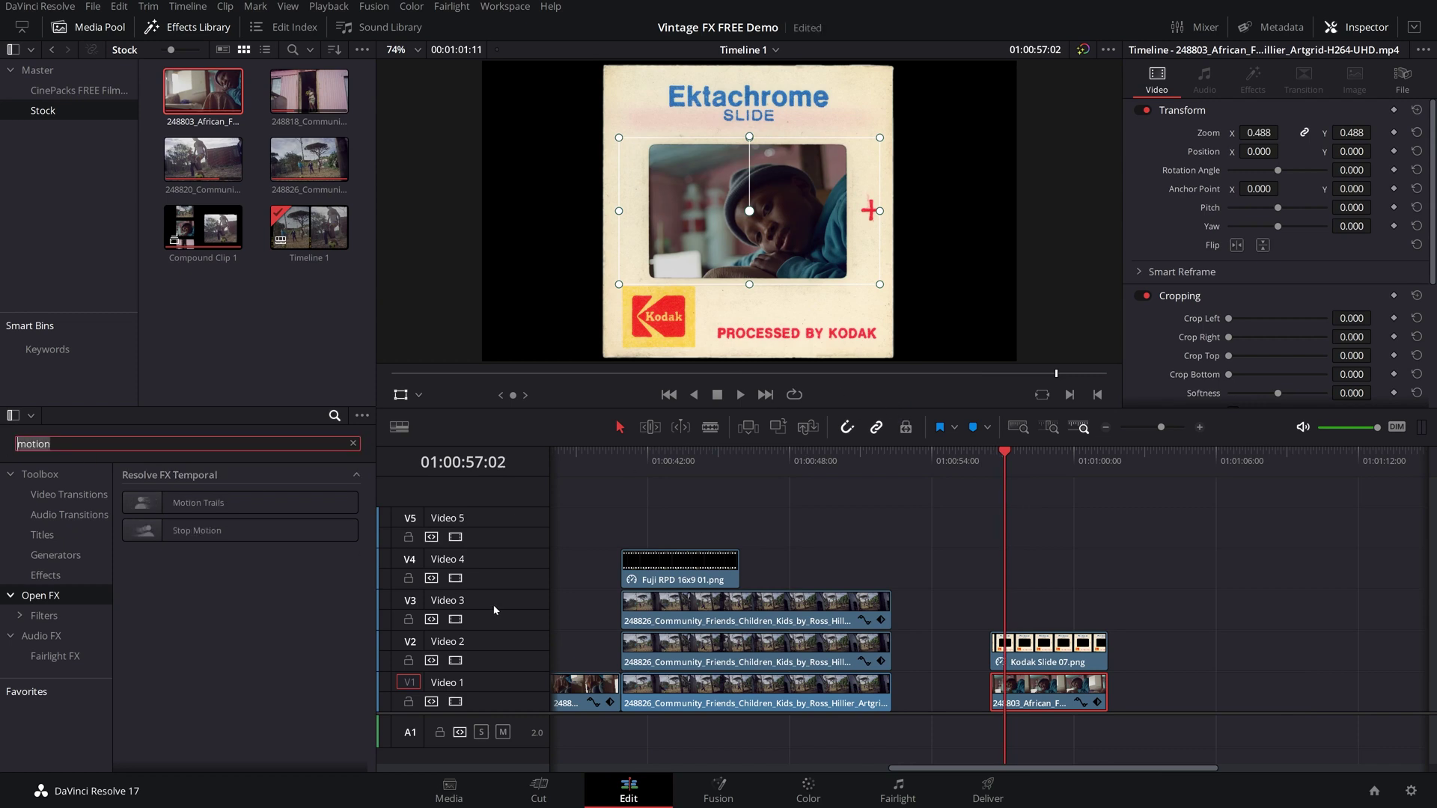
type("stop")
left_click_drag(196, 503, 1063, 702)
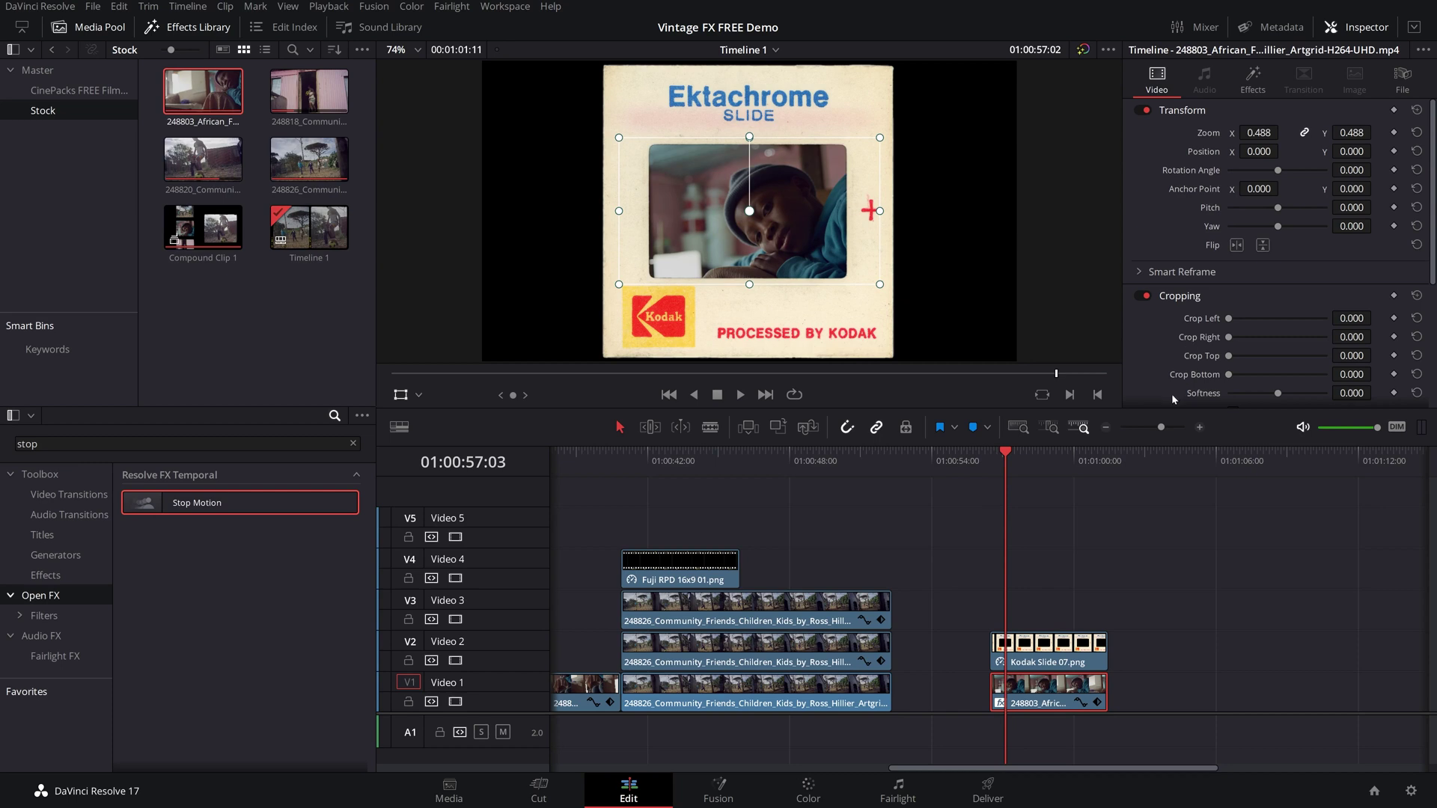
left_click(990, 458)
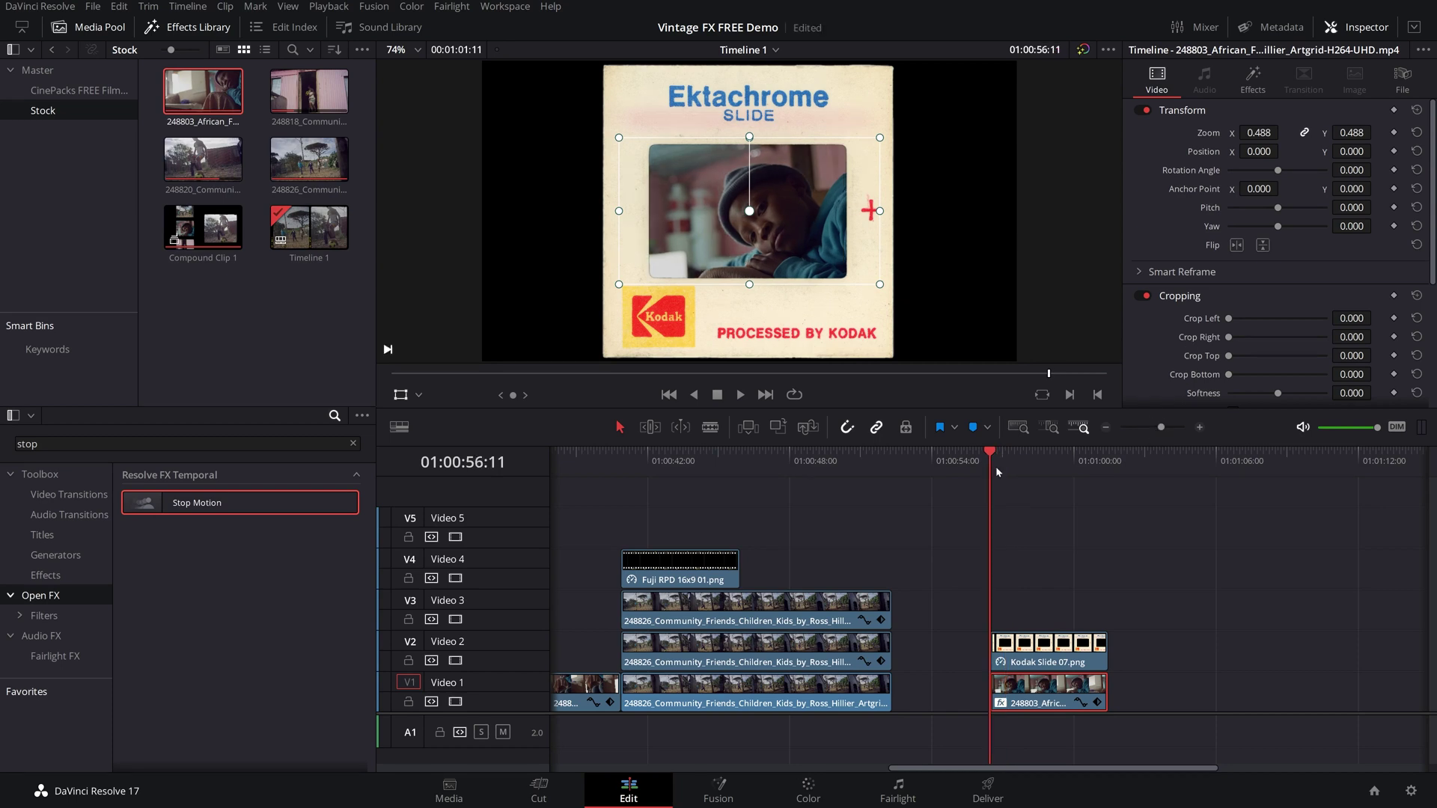
key("space")
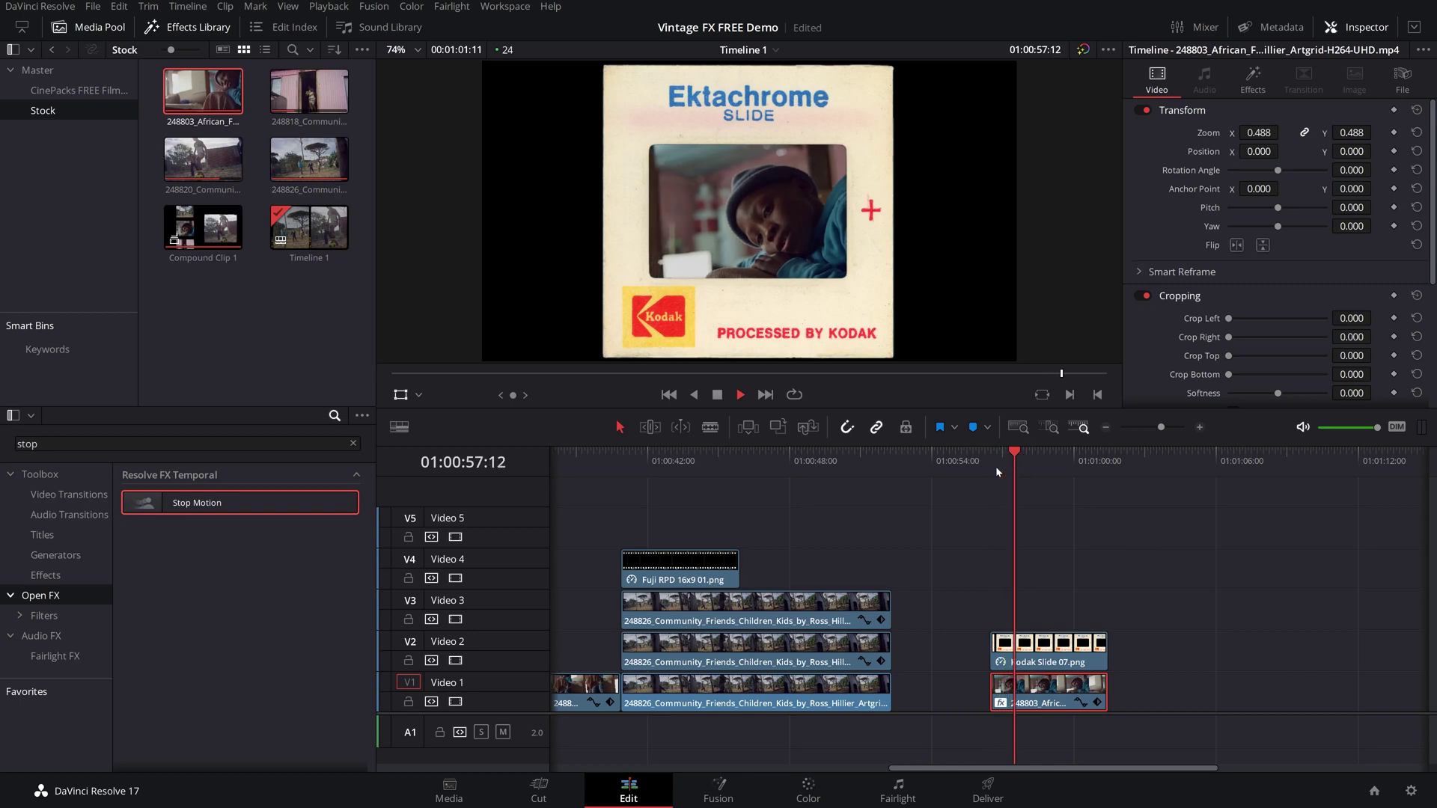
key("space")
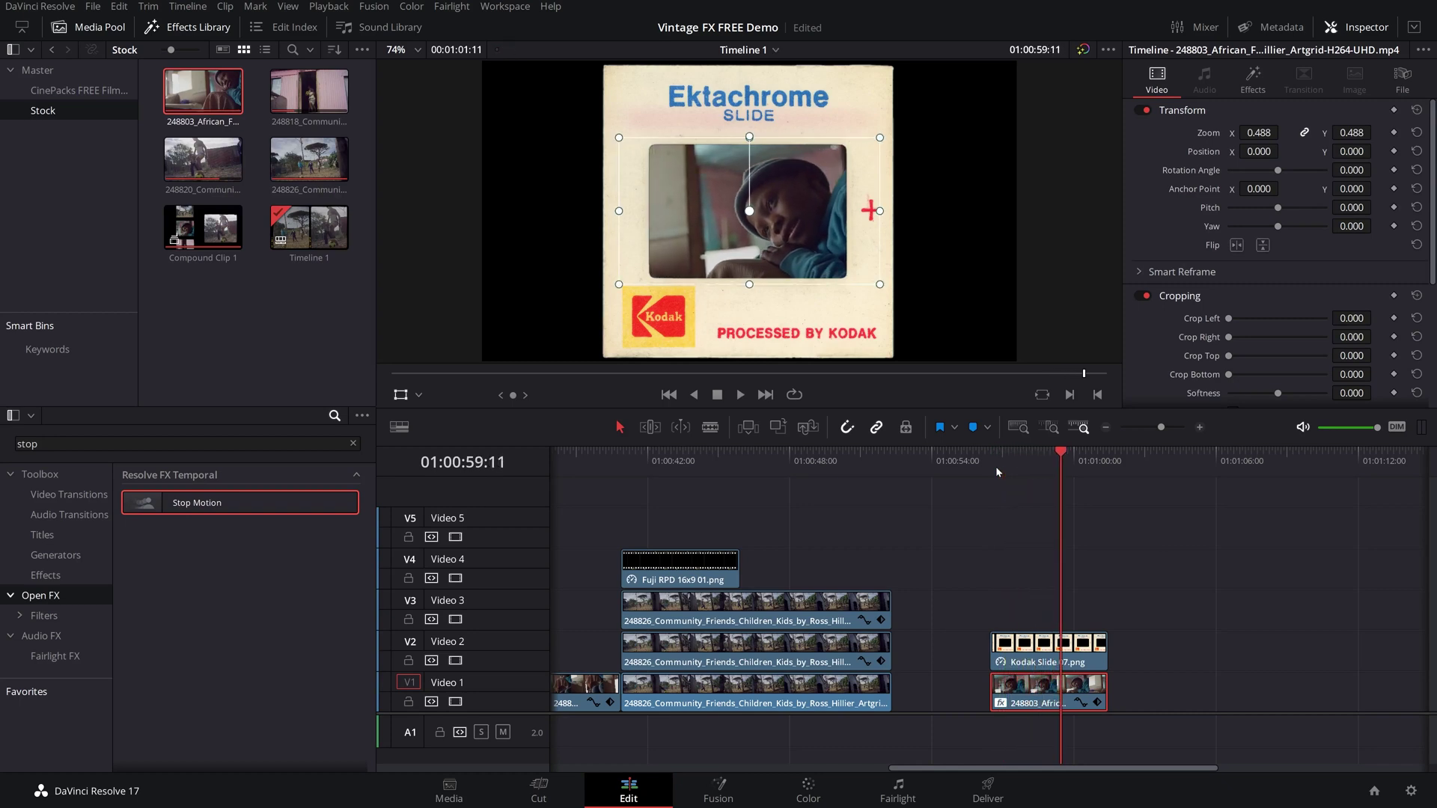
left_click(1253, 78)
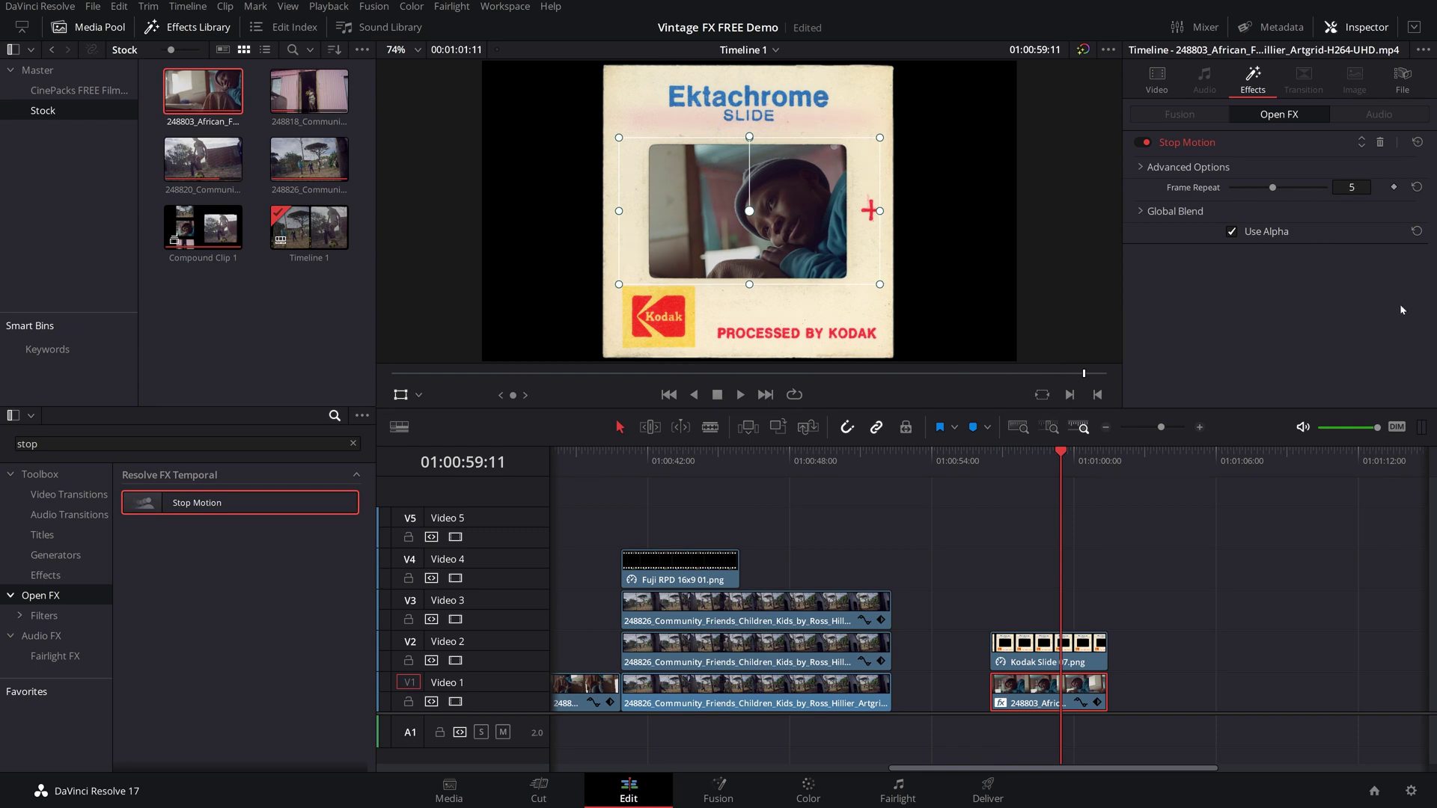
key("shift+Left")
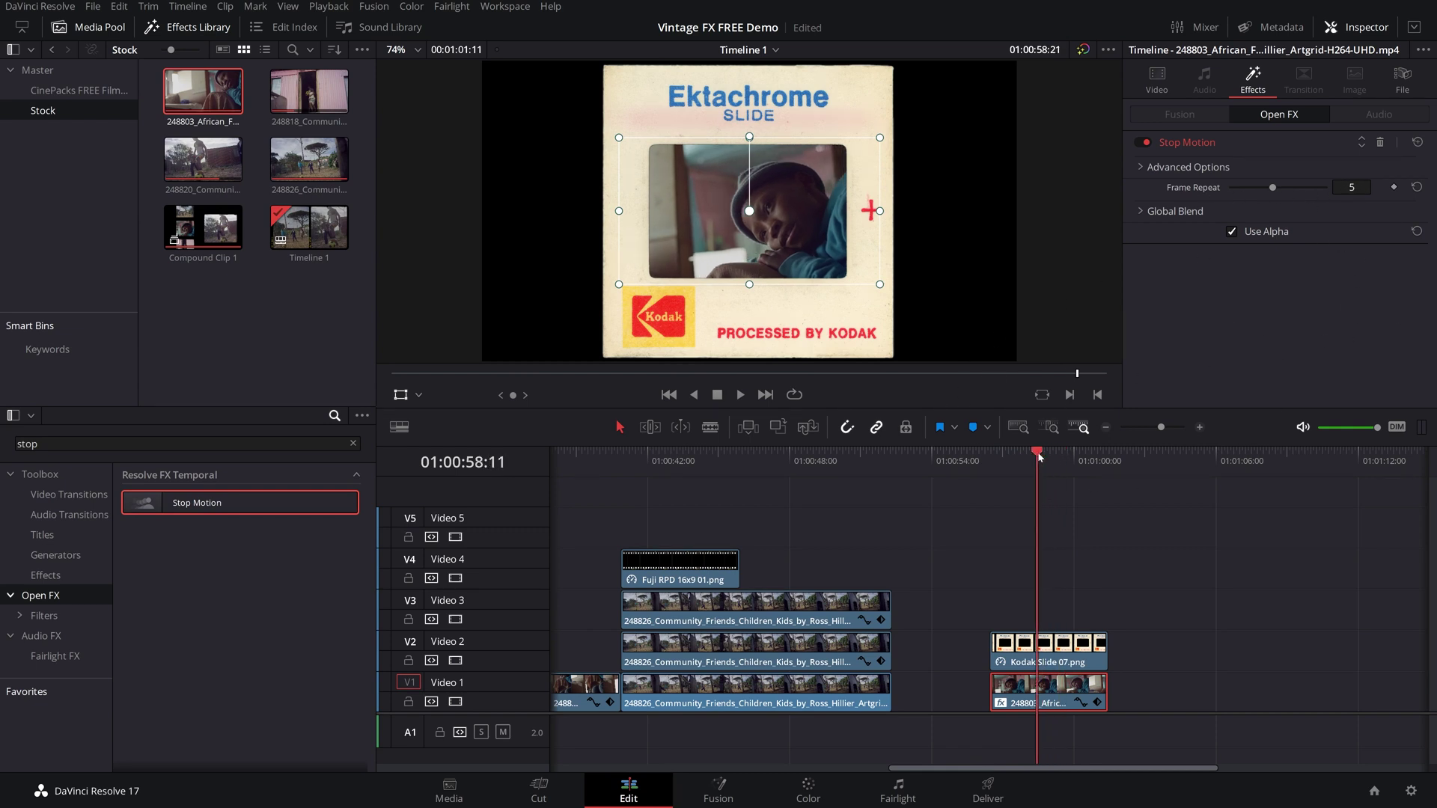
Step: Combine the Kodak slide and its clip into Compound Clip 2 and move it to Video 2
left_click_drag(953, 561, 1129, 741)
right_click(1056, 656)
left_click(1077, 255)
left_click(832, 436)
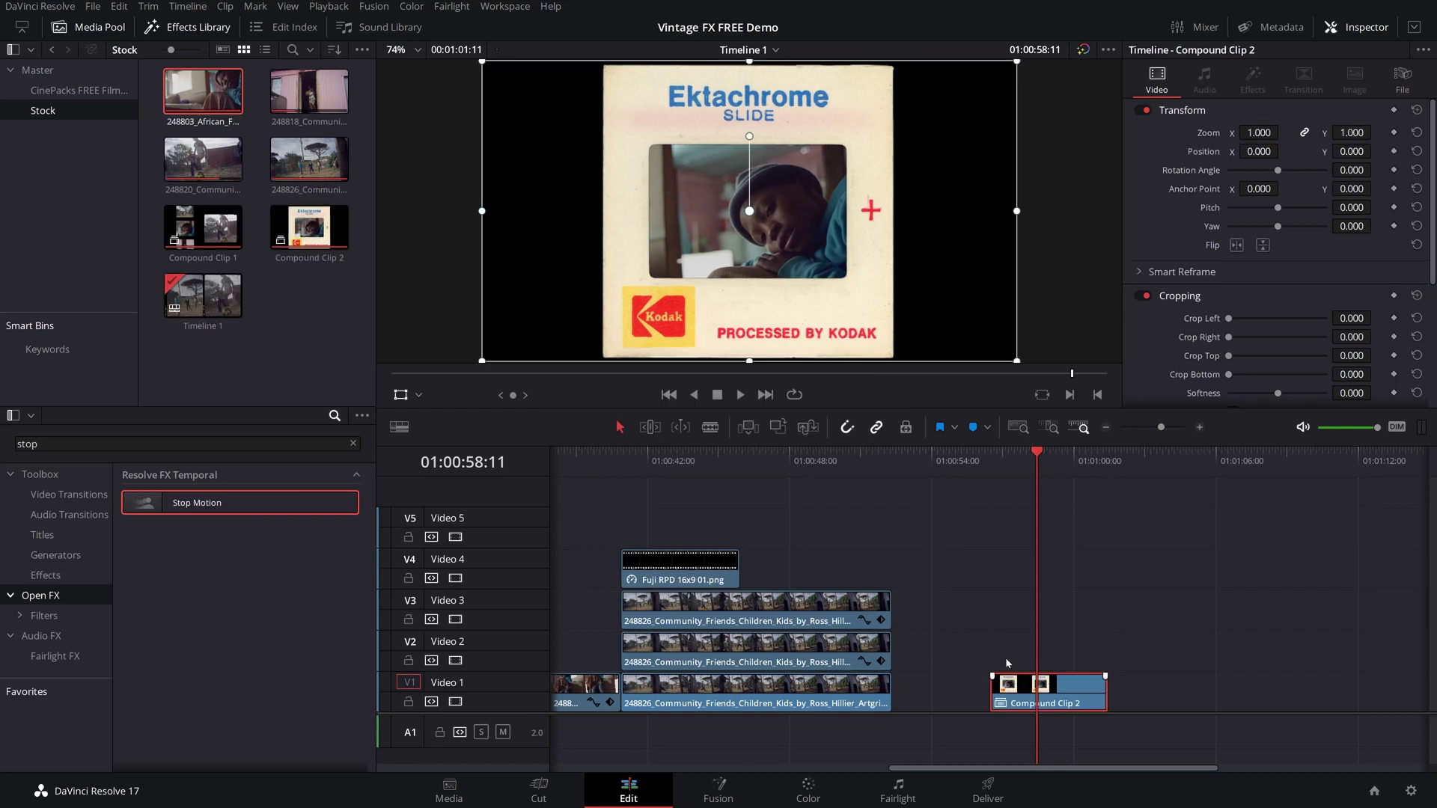
left_click_drag(1060, 680, 1056, 638)
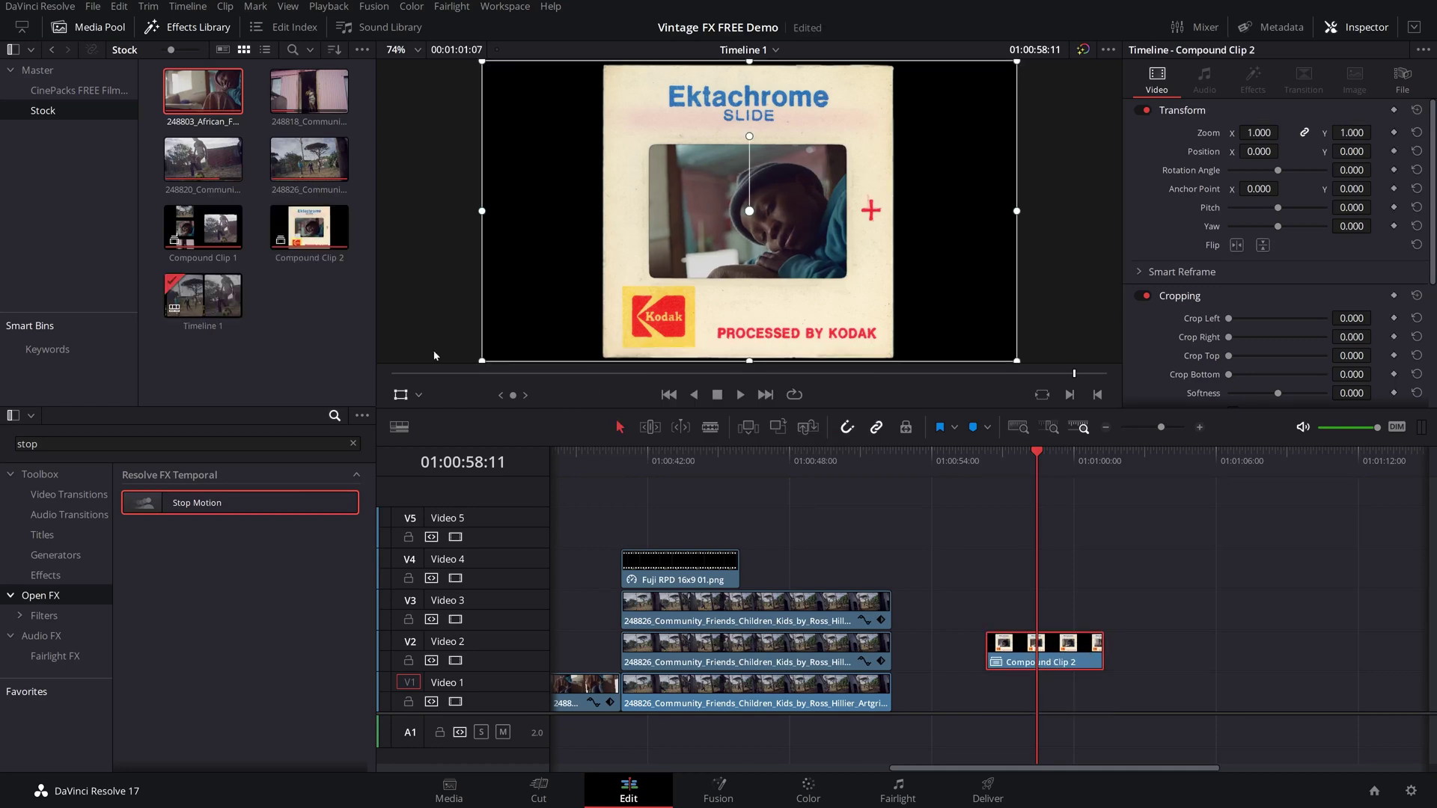
Step: Scale the slide down to a Zoom of 0.485
left_click_drag(488, 358, 664, 286)
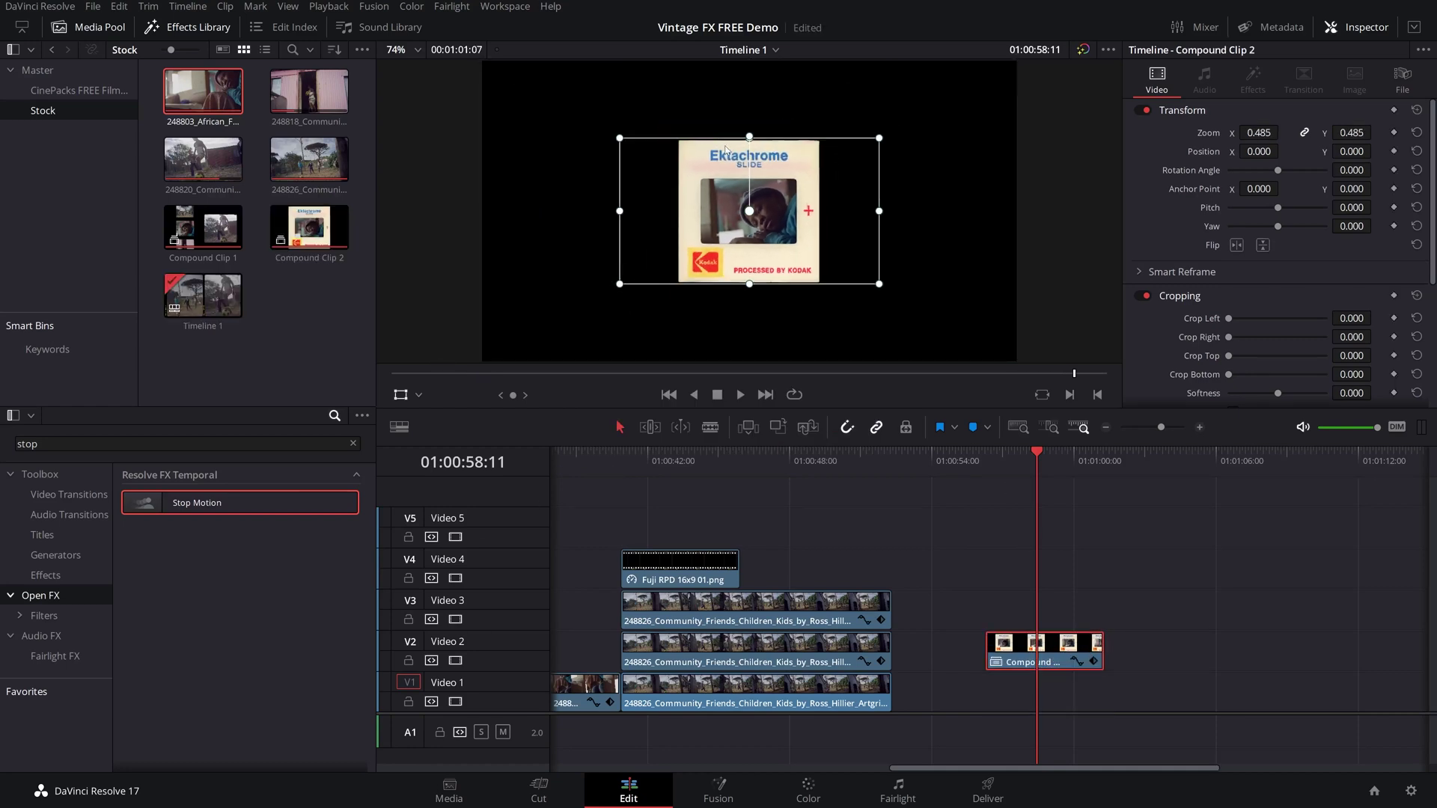
mouse_move(749, 138)
left_mouse_down()
mouse_move(737, 136)
mouse_move(745, 161)
mouse_move(755, 147)
mouse_move(738, 144)
left_mouse_up()
key("ctrl+z")
key("ctrl+z")
Step: Add the 248820 clip on Video 1 trimmed to end with the slide, and rotate the slide 19.24 degrees
left_click_drag(214, 165, 986, 696)
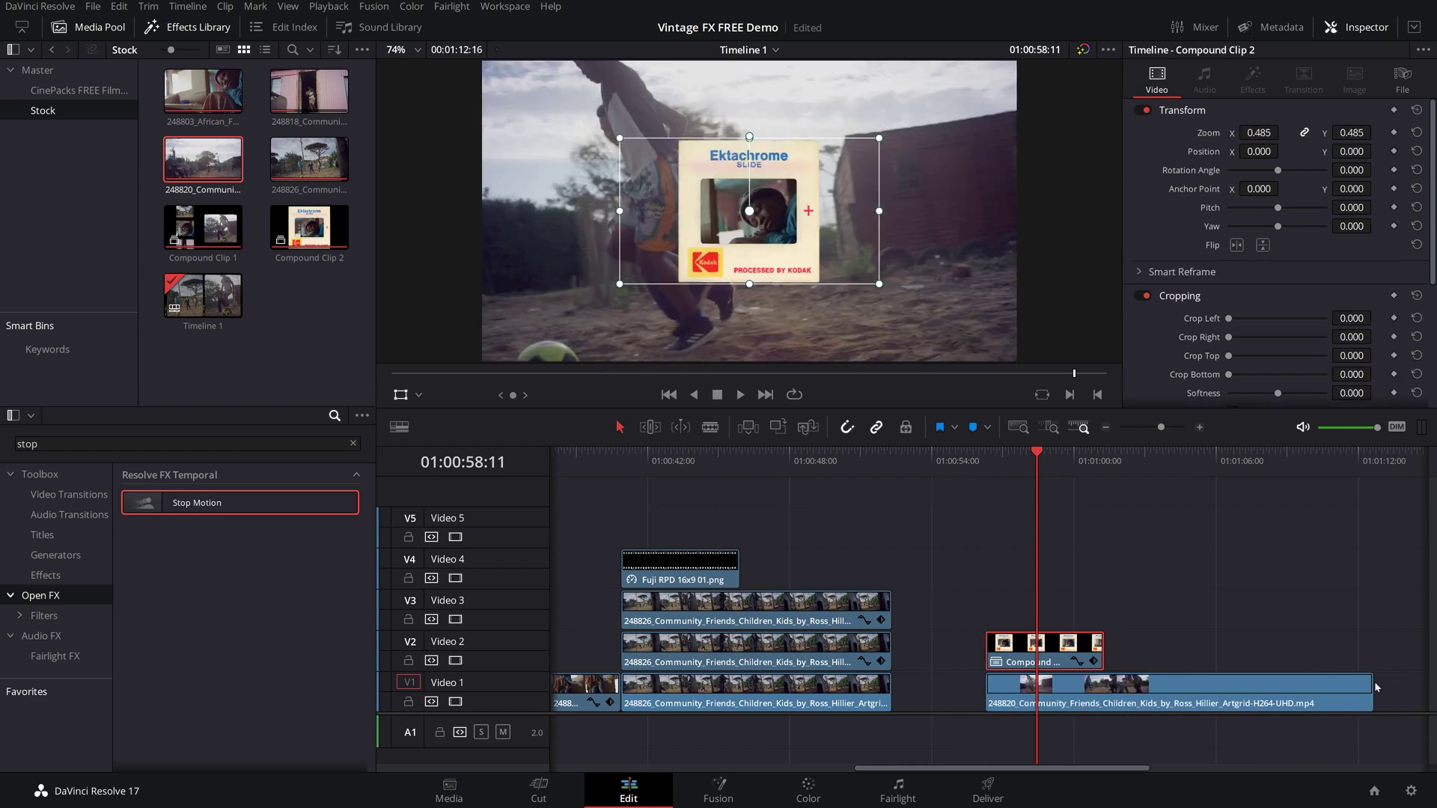
left_click_drag(1370, 682, 1103, 683)
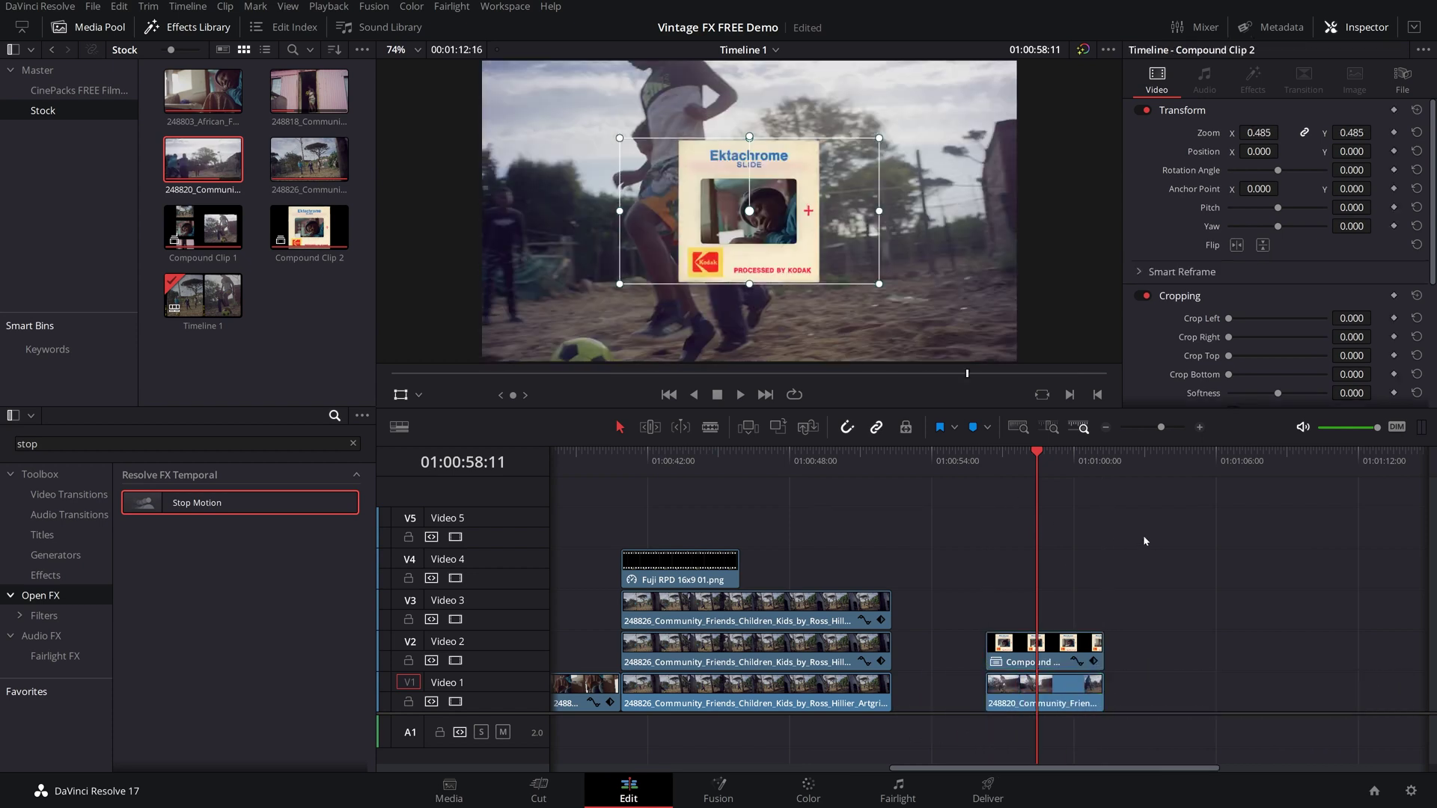
mouse_move(750, 142)
left_mouse_down()
mouse_move(704, 144)
mouse_move(751, 136)
left_mouse_up()
left_click_drag(1280, 172, 1281, 171)
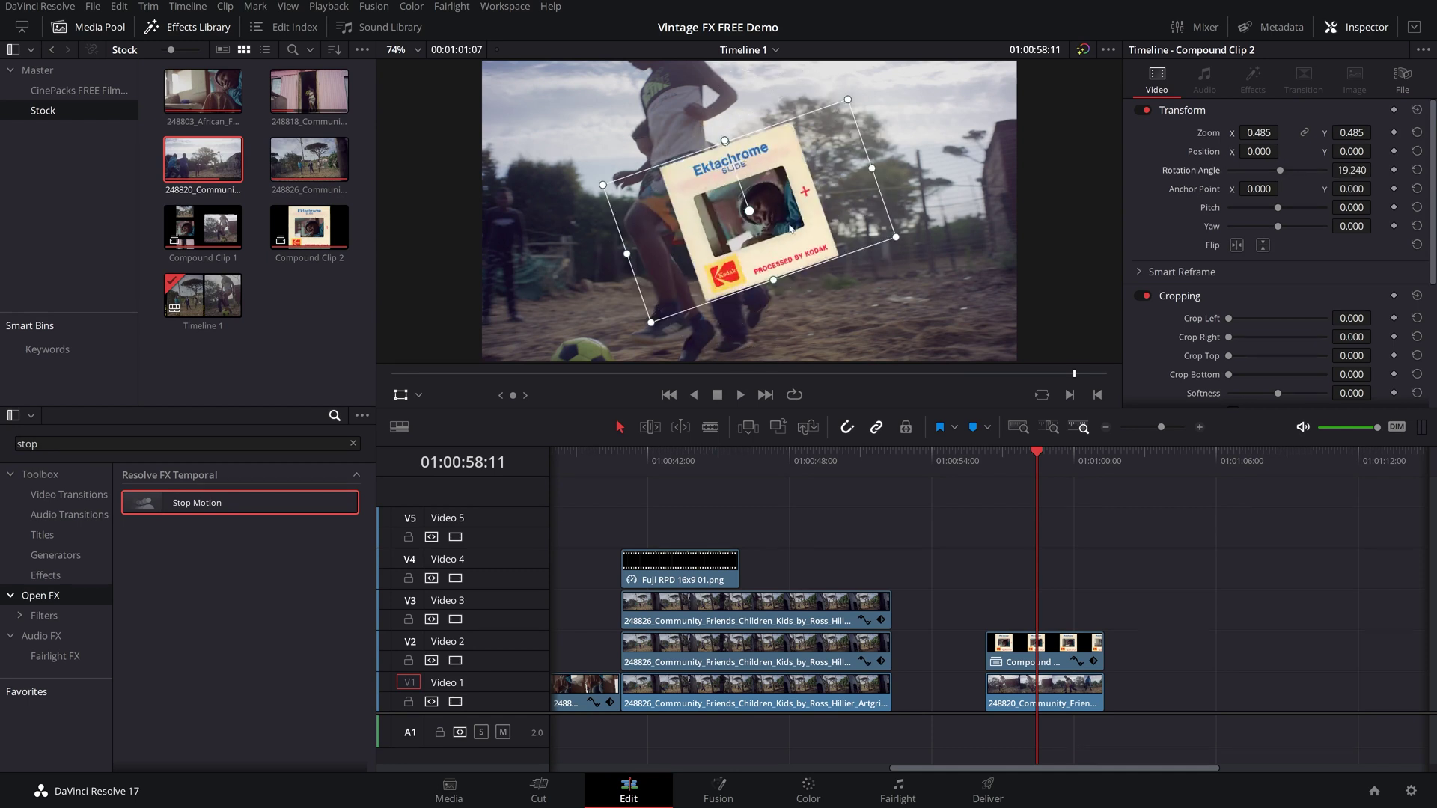
Step: At the clip start, push the slide off the bottom-right of the frame and set a Transform keyframe
left_click_drag(797, 226, 975, 289)
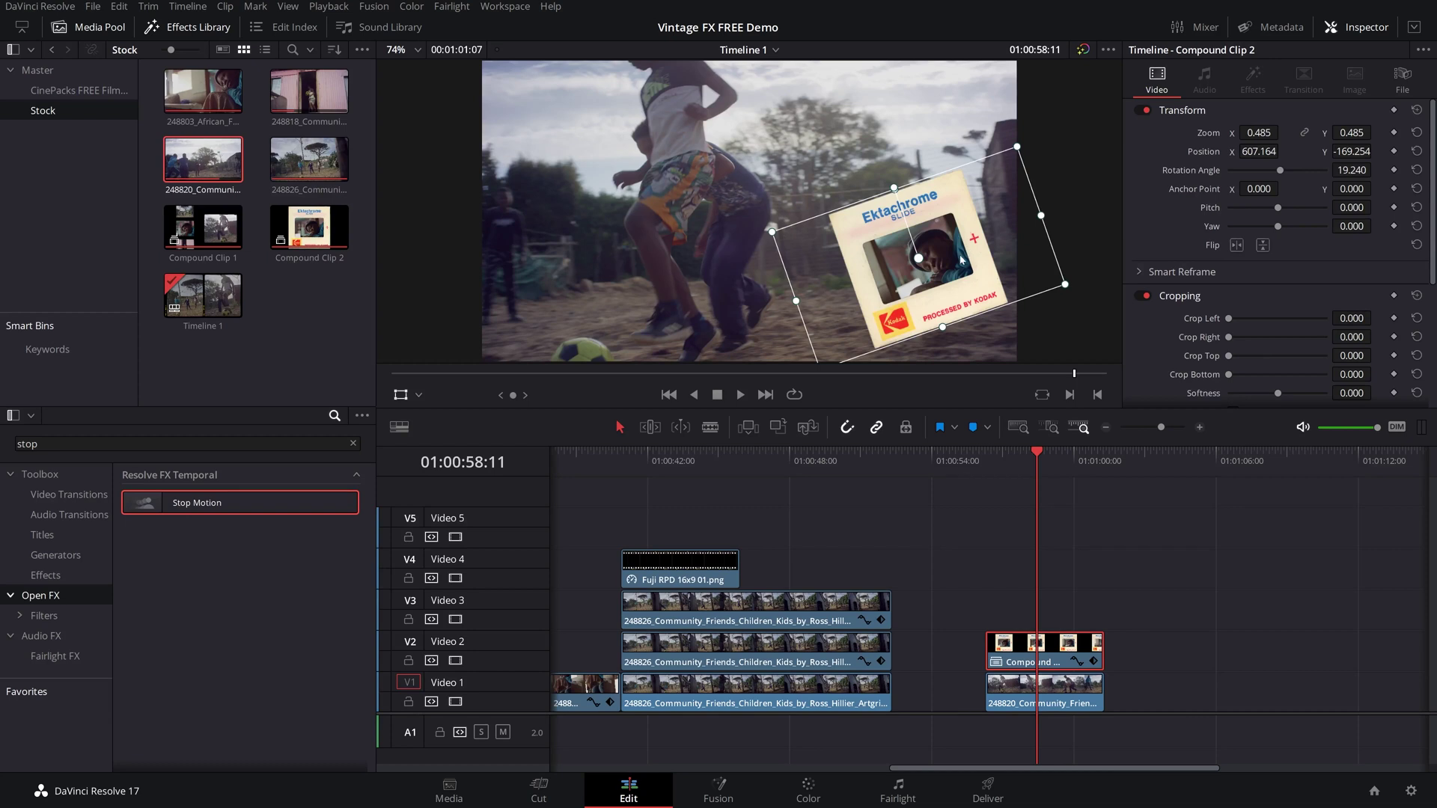
left_click_drag(1035, 499, 986, 499)
left_click_drag(979, 272, 1137, 446)
left_click(1394, 110)
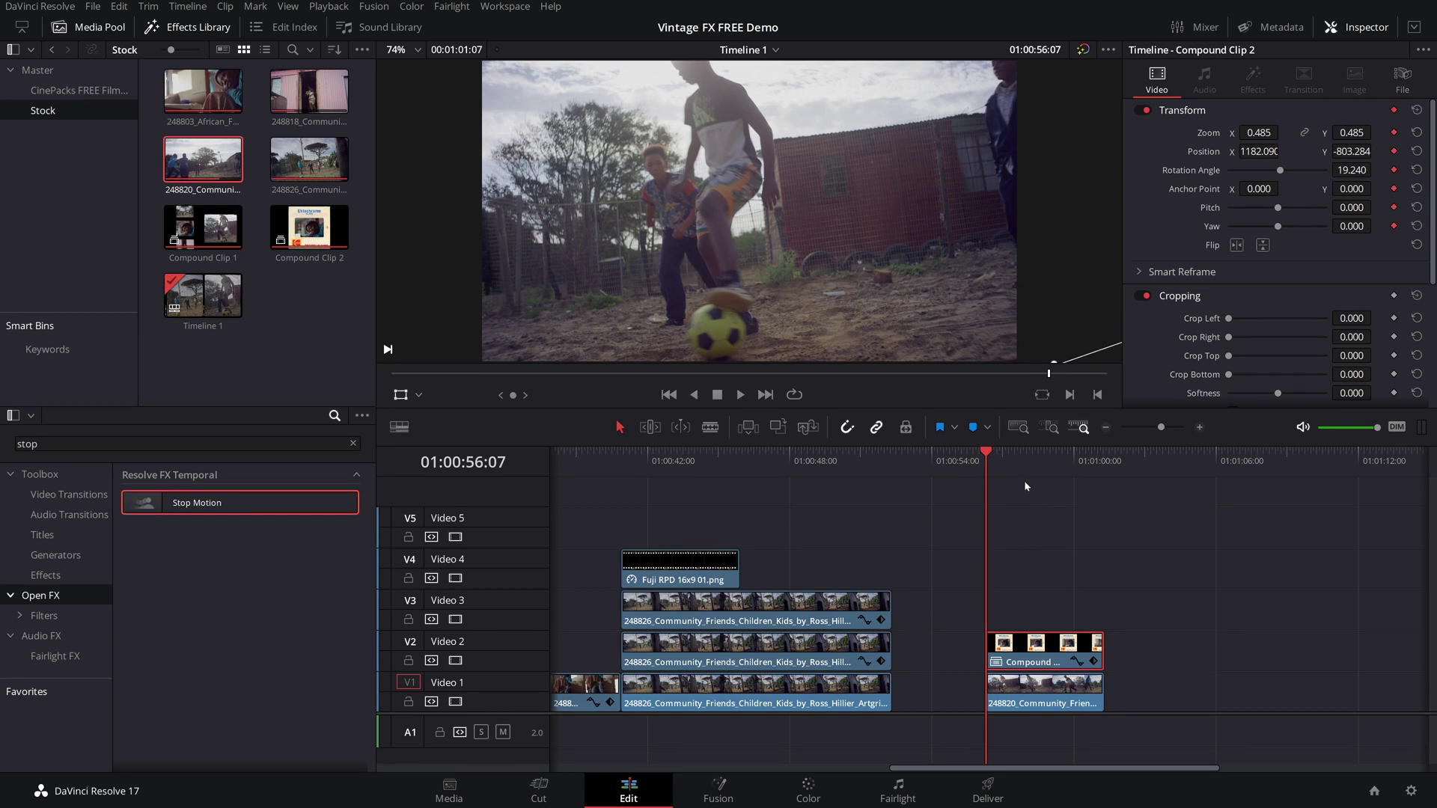
Step: Step forward in stages, keyframing the slide rising into frame while tilting to about 30 degrees, then nearly upright
key("space")
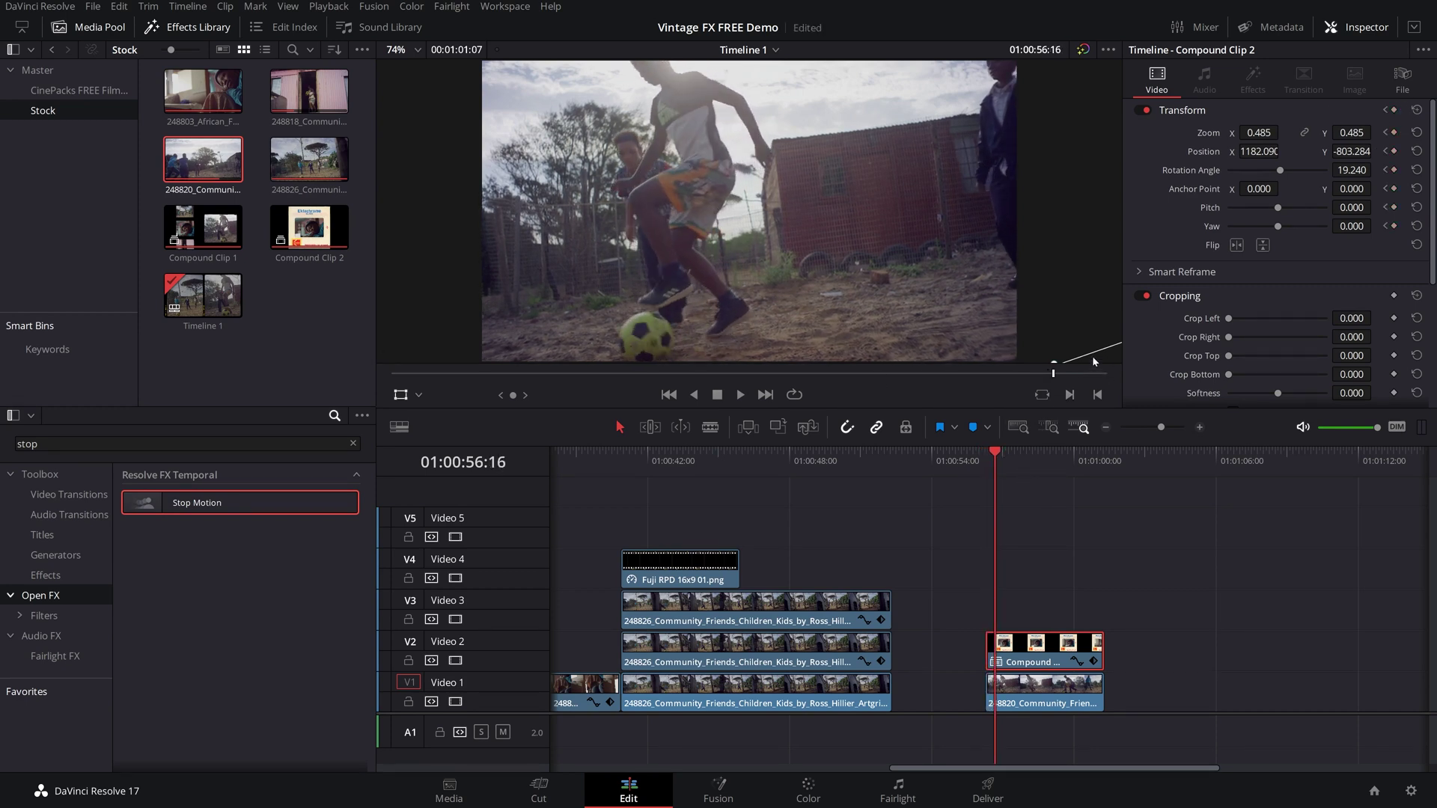
left_click_drag(1093, 356, 974, 281)
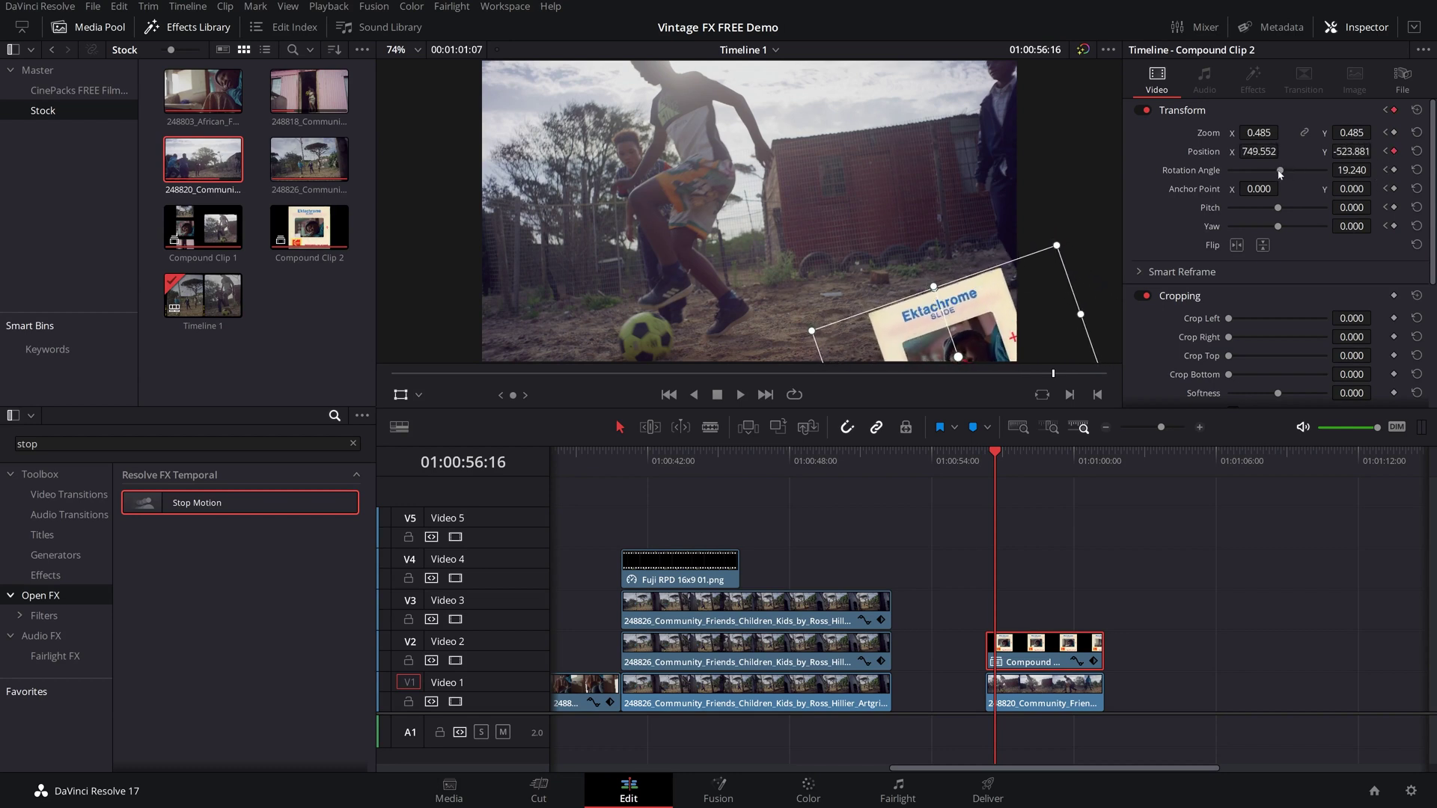
left_click_drag(1280, 170, 1282, 172)
key("Right")
key("Right")
key("Right")
key("Right")
key("Right")
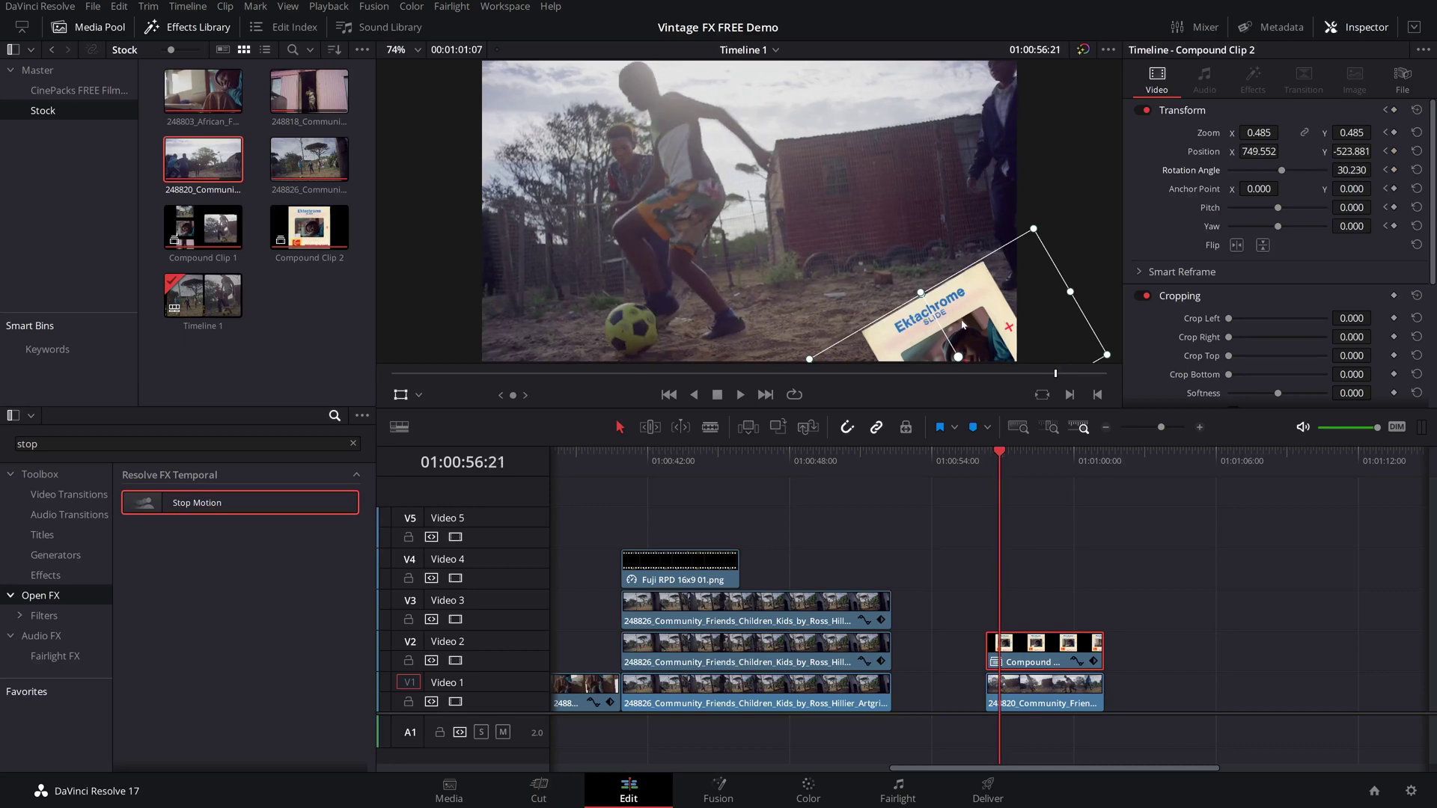
left_click_drag(948, 354, 947, 256)
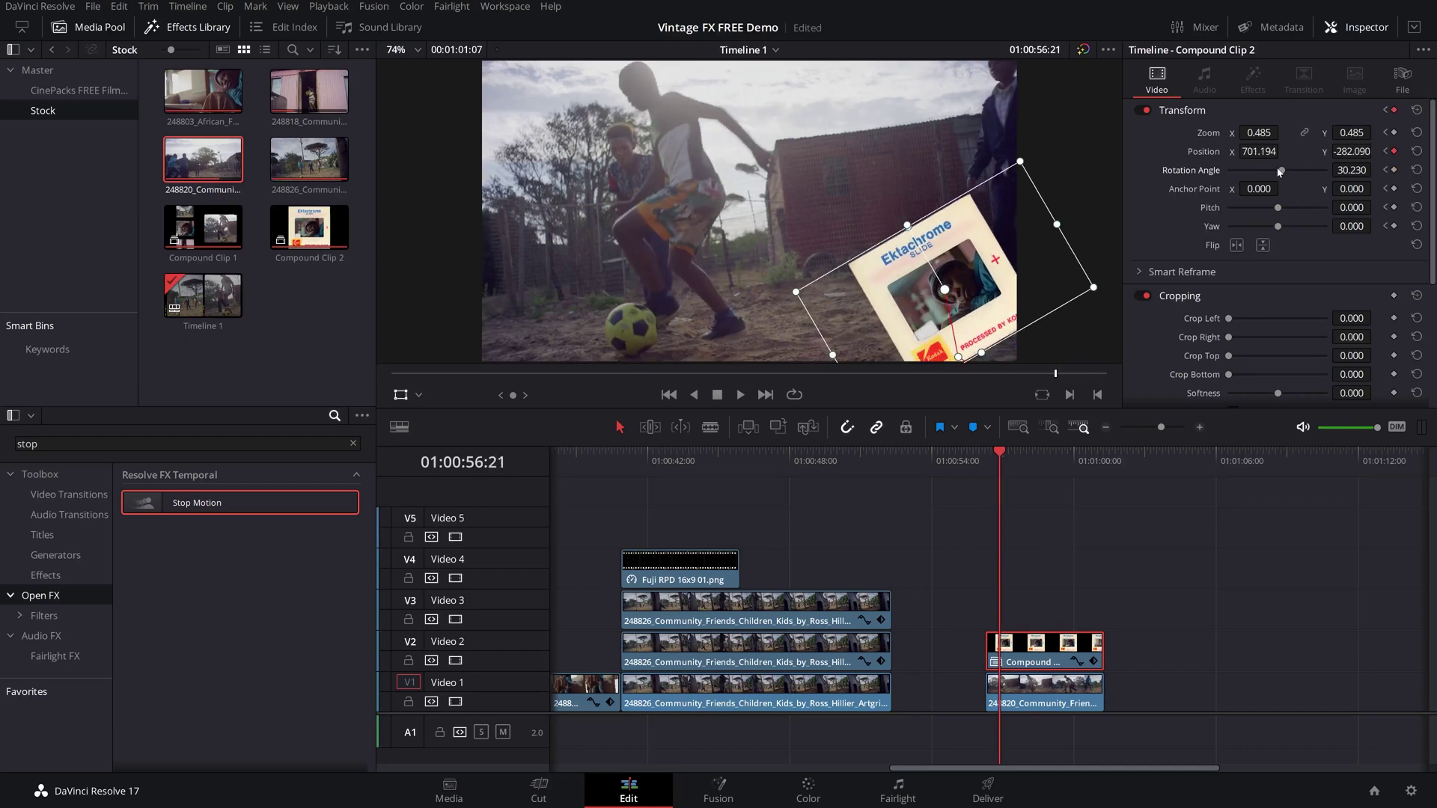
left_click_drag(1282, 172, 1279, 174)
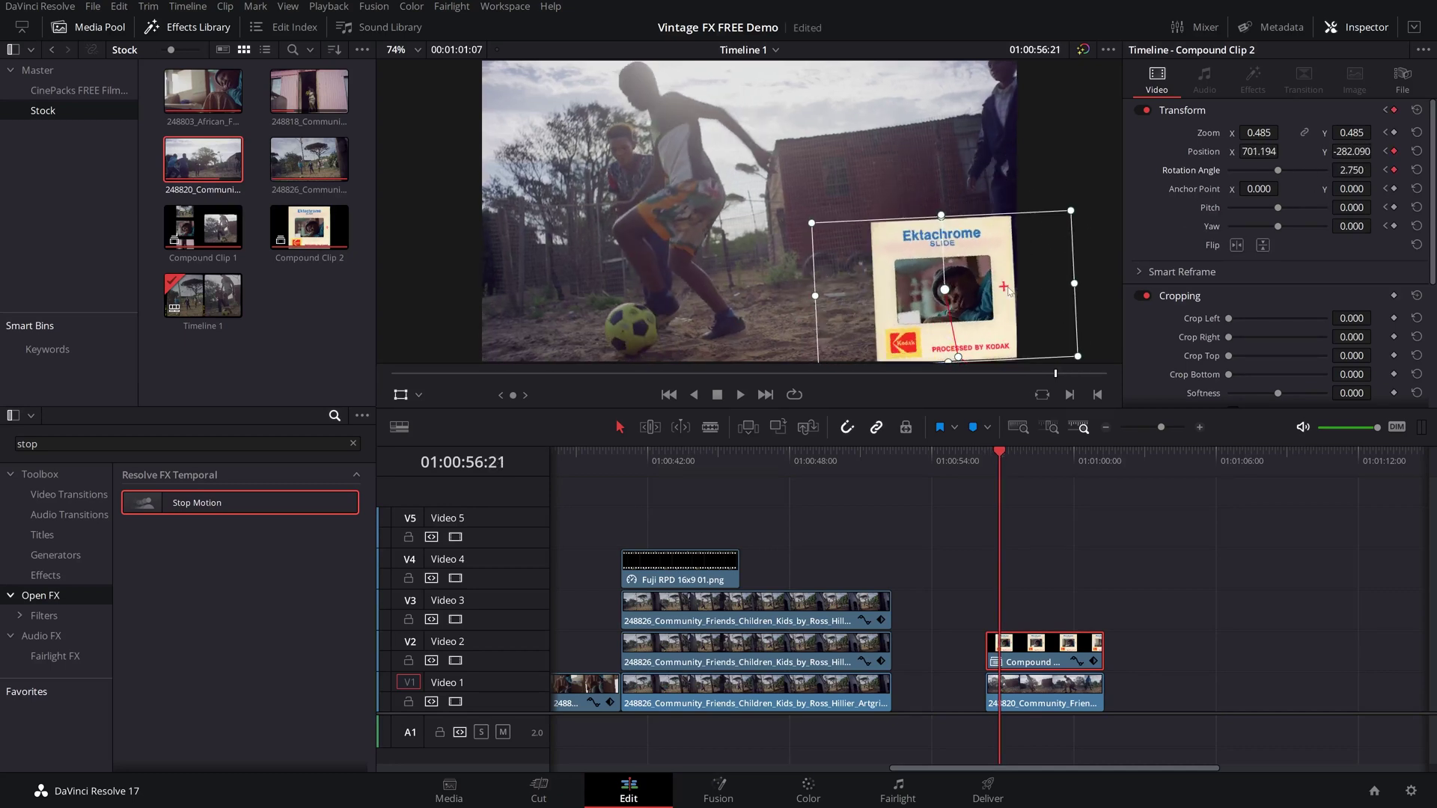
key("Right")
key("Right")
key("Right")
left_click_drag(952, 304, 947, 275)
left_click_drag(1278, 172, 1280, 172)
Step: Play back and scrub through the slide's swing-in animation
key("space")
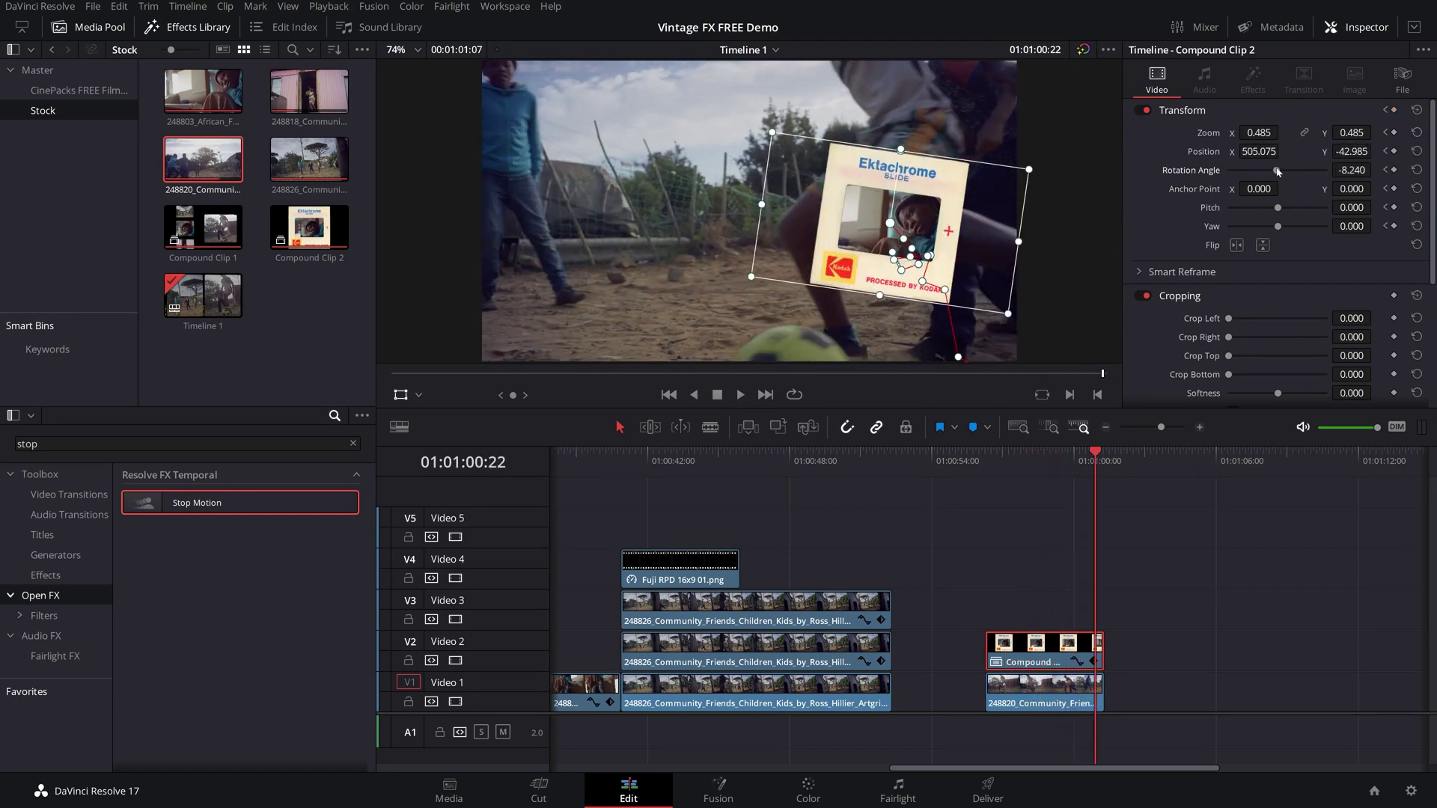
left_click(1038, 468)
key("Up")
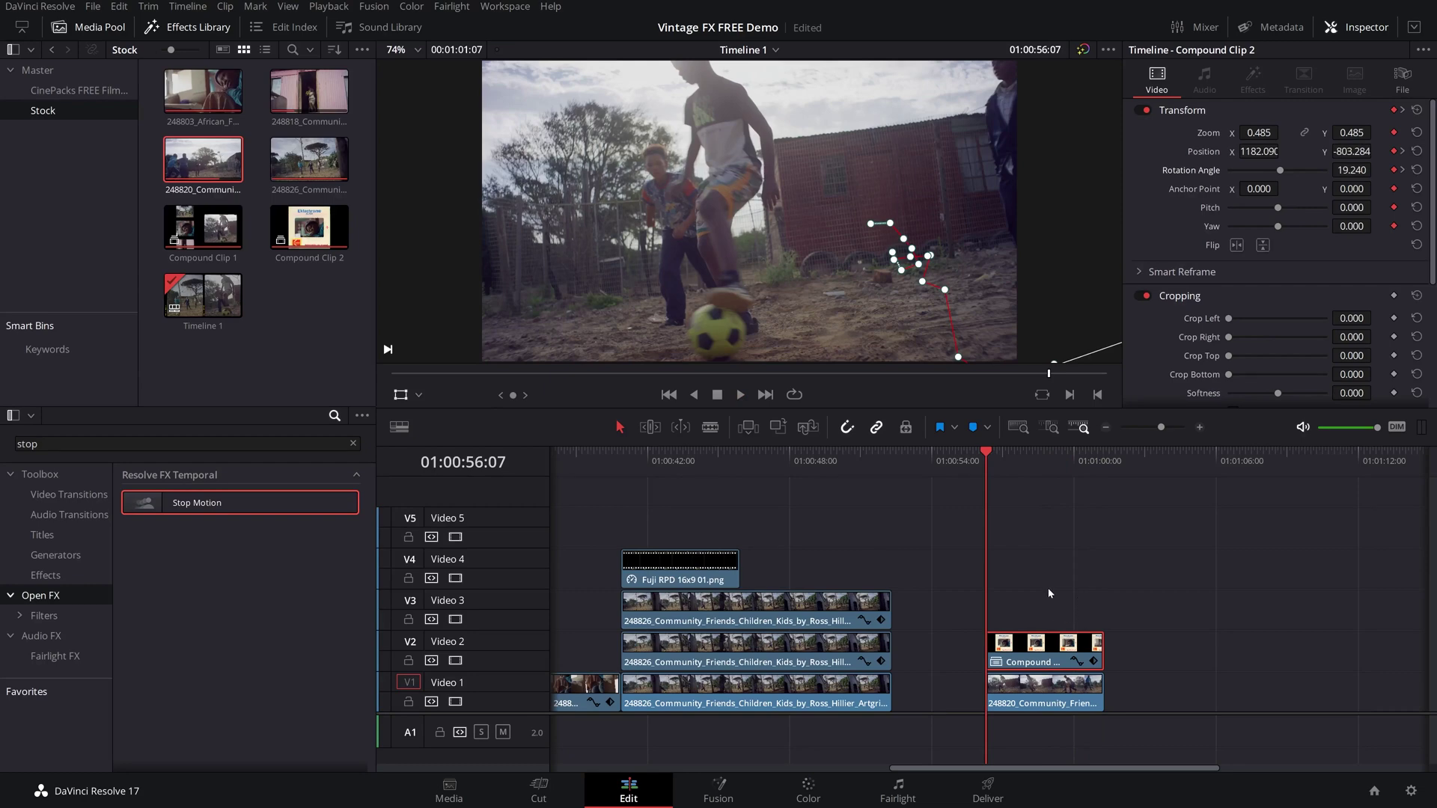
key("space")
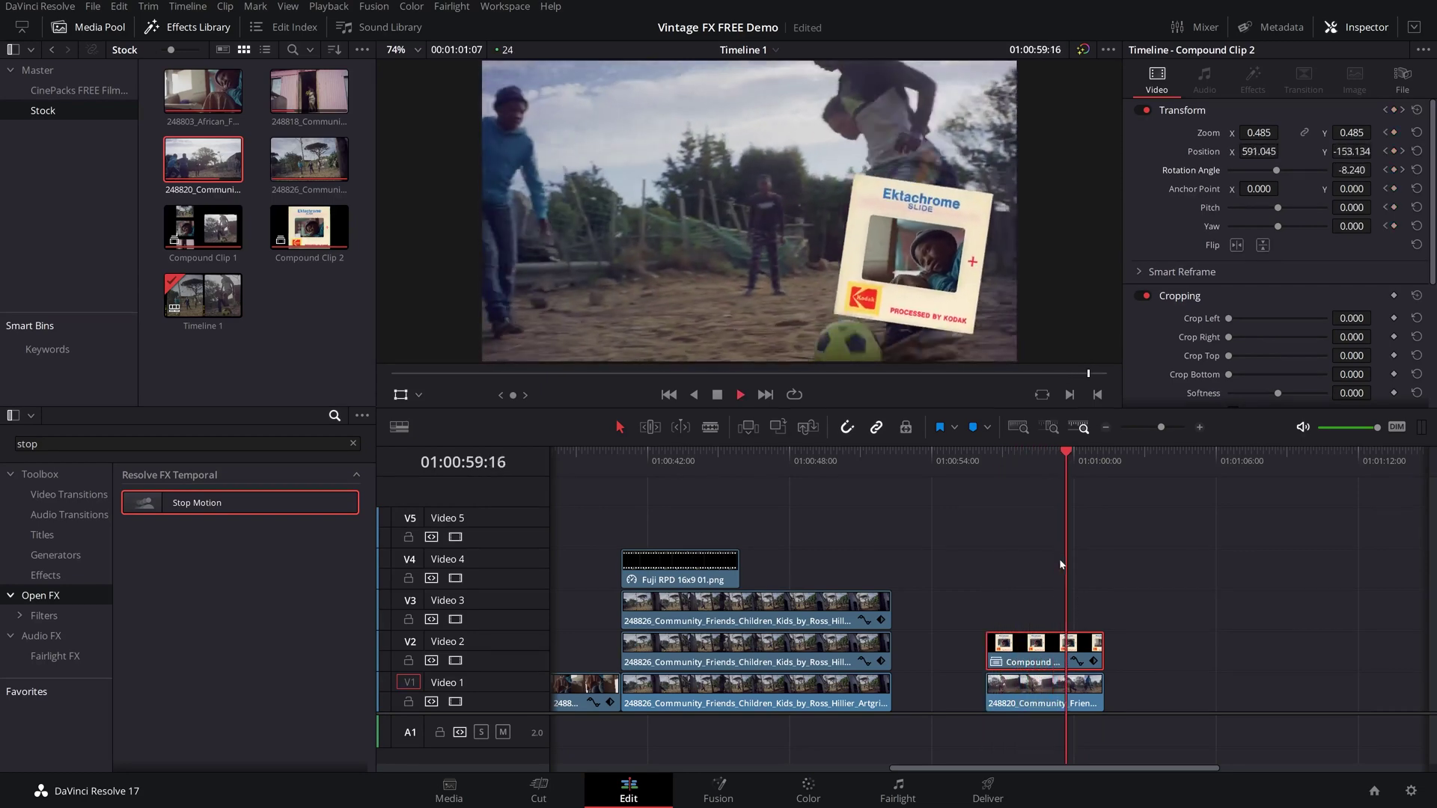
key("space")
left_click_drag(1078, 458, 1055, 458)
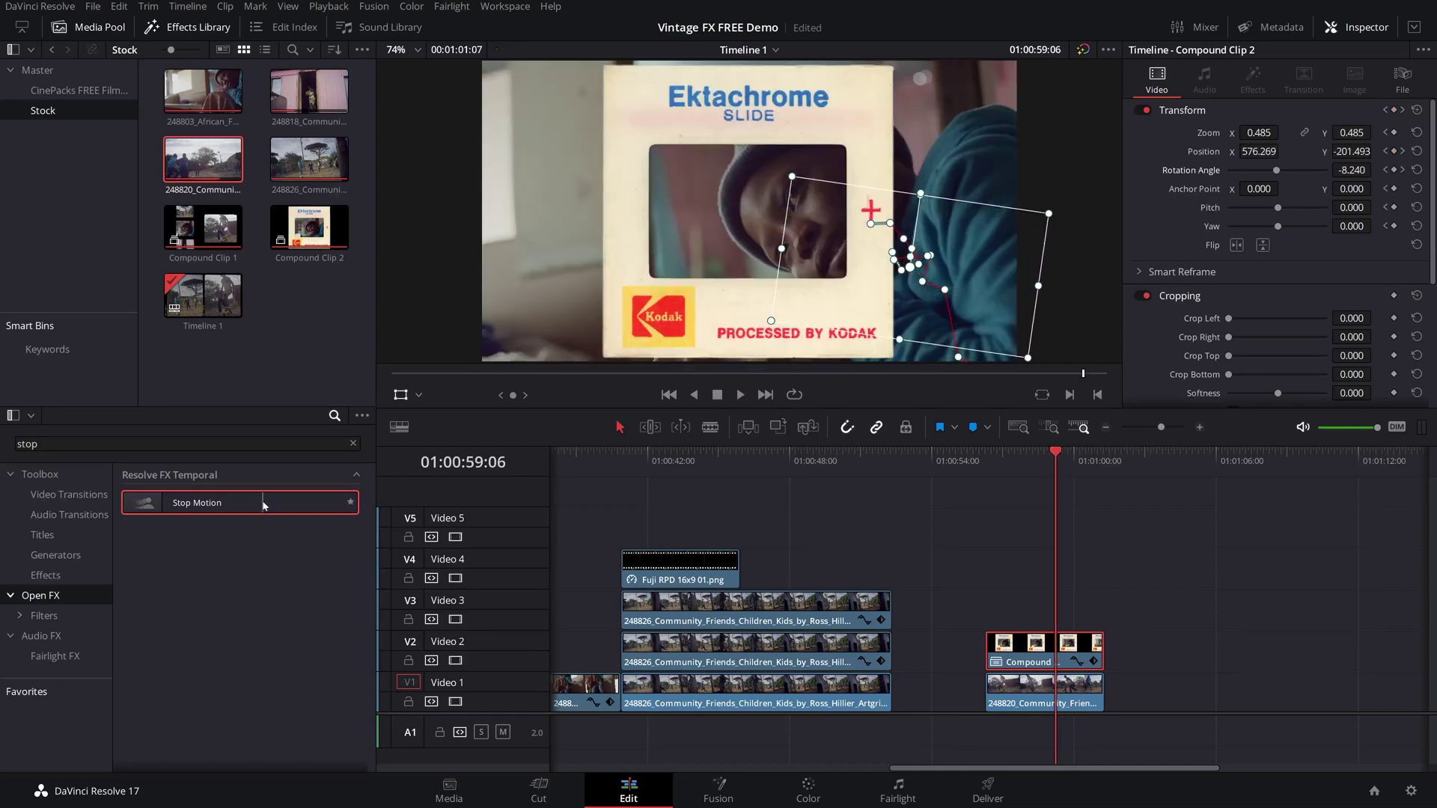
left_click(1031, 455)
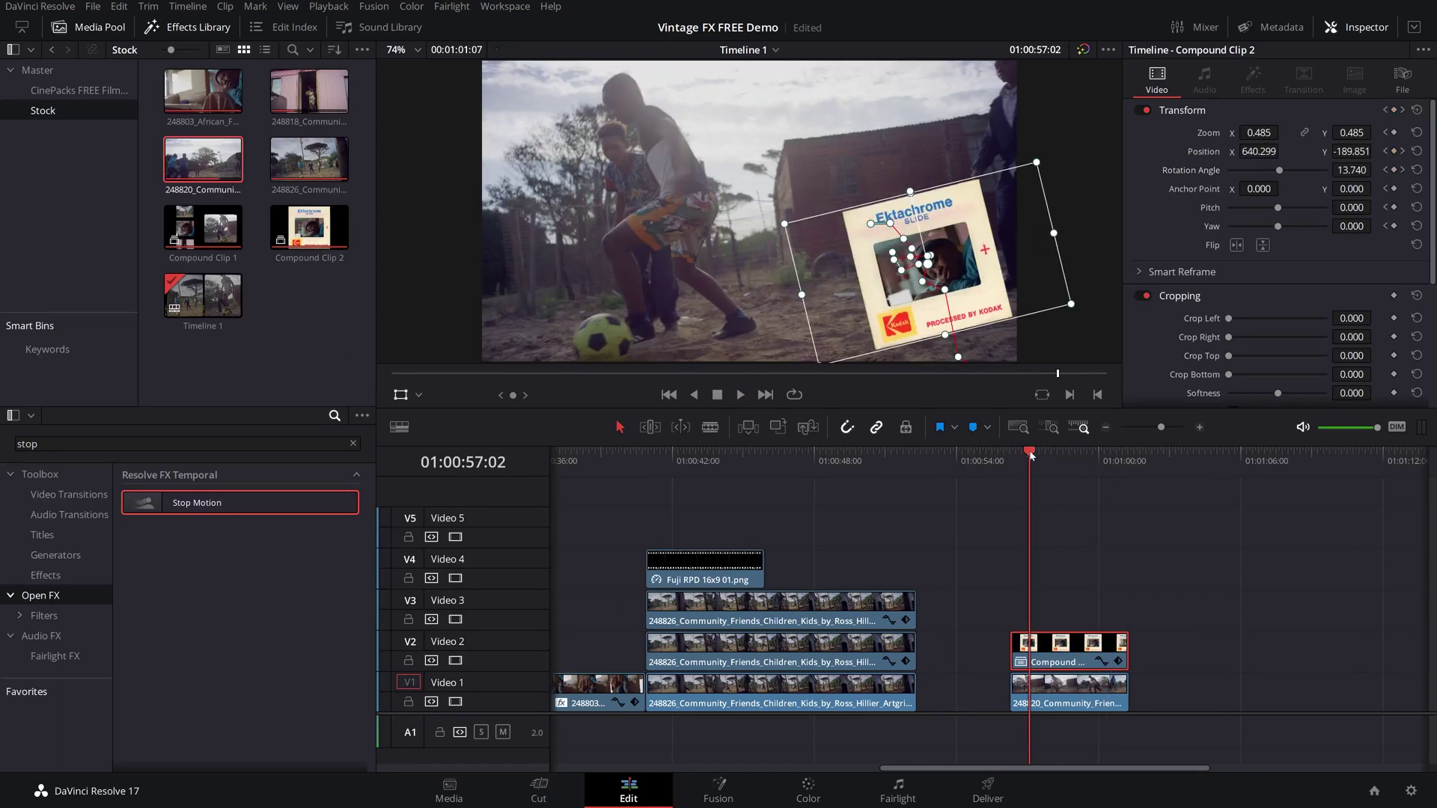
Step: Nest Compound Clip 2 inside a new Compound Clip 3 and apply Stop Motion to it
right_click(1061, 642)
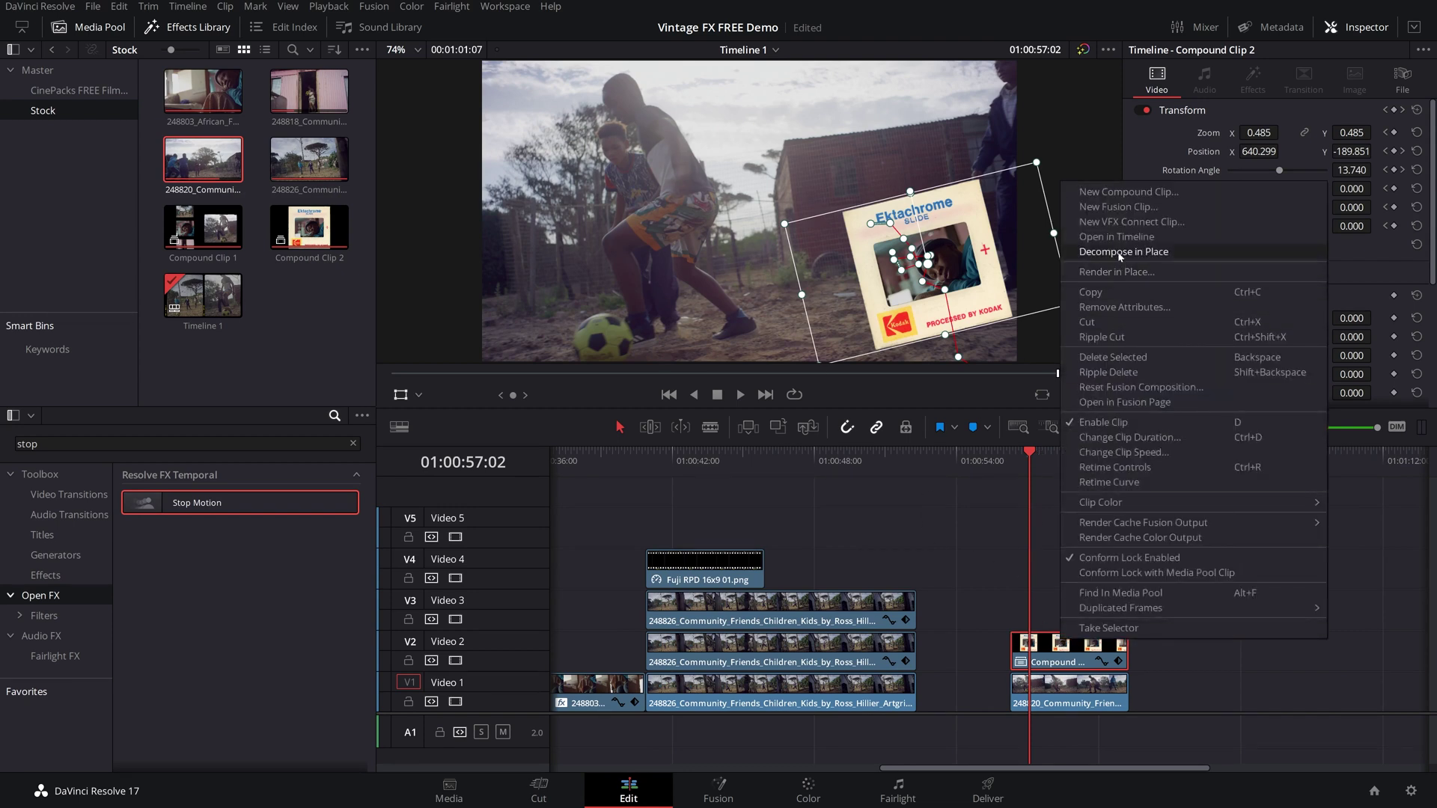
left_click(1136, 193)
left_click(801, 440)
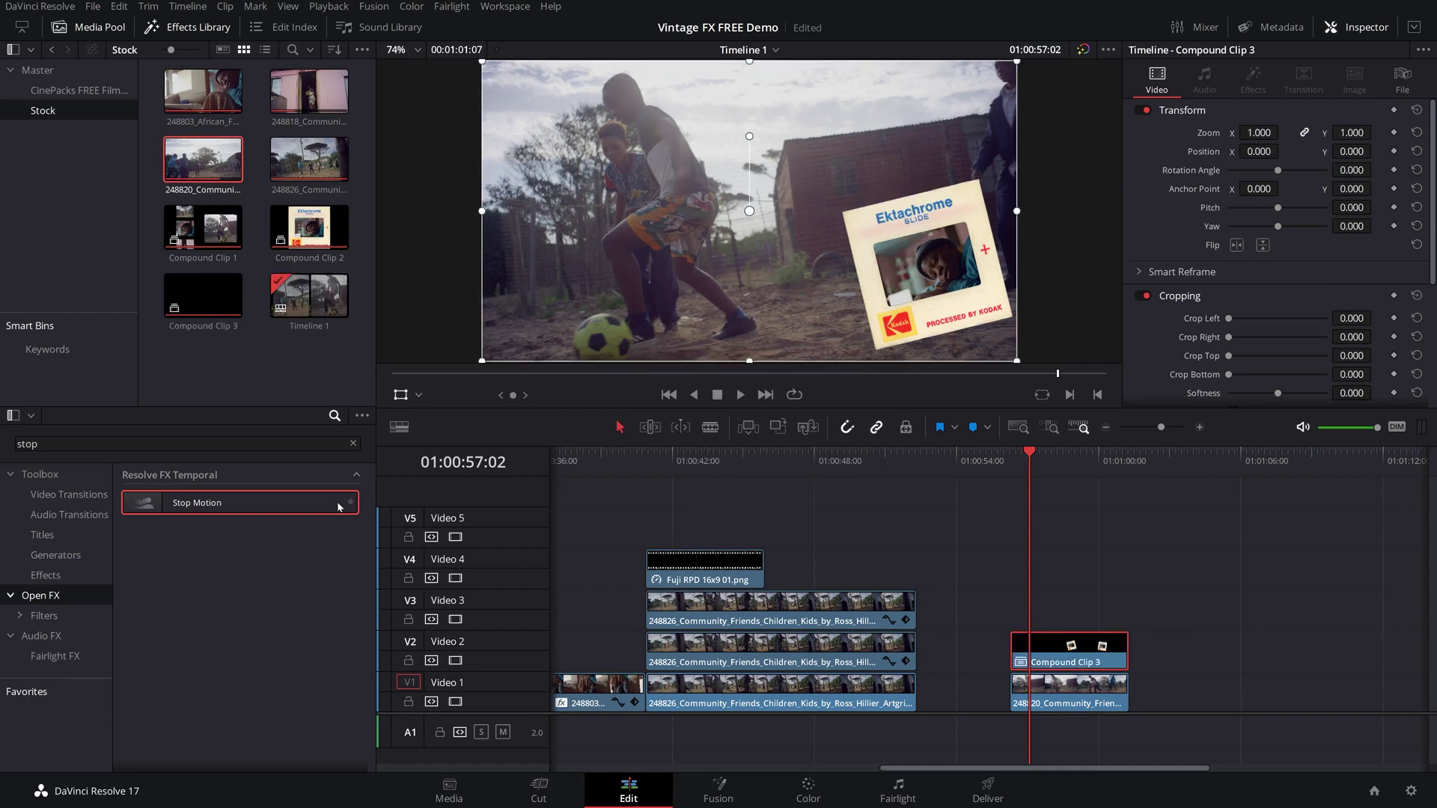
left_click_drag(339, 507, 1086, 641)
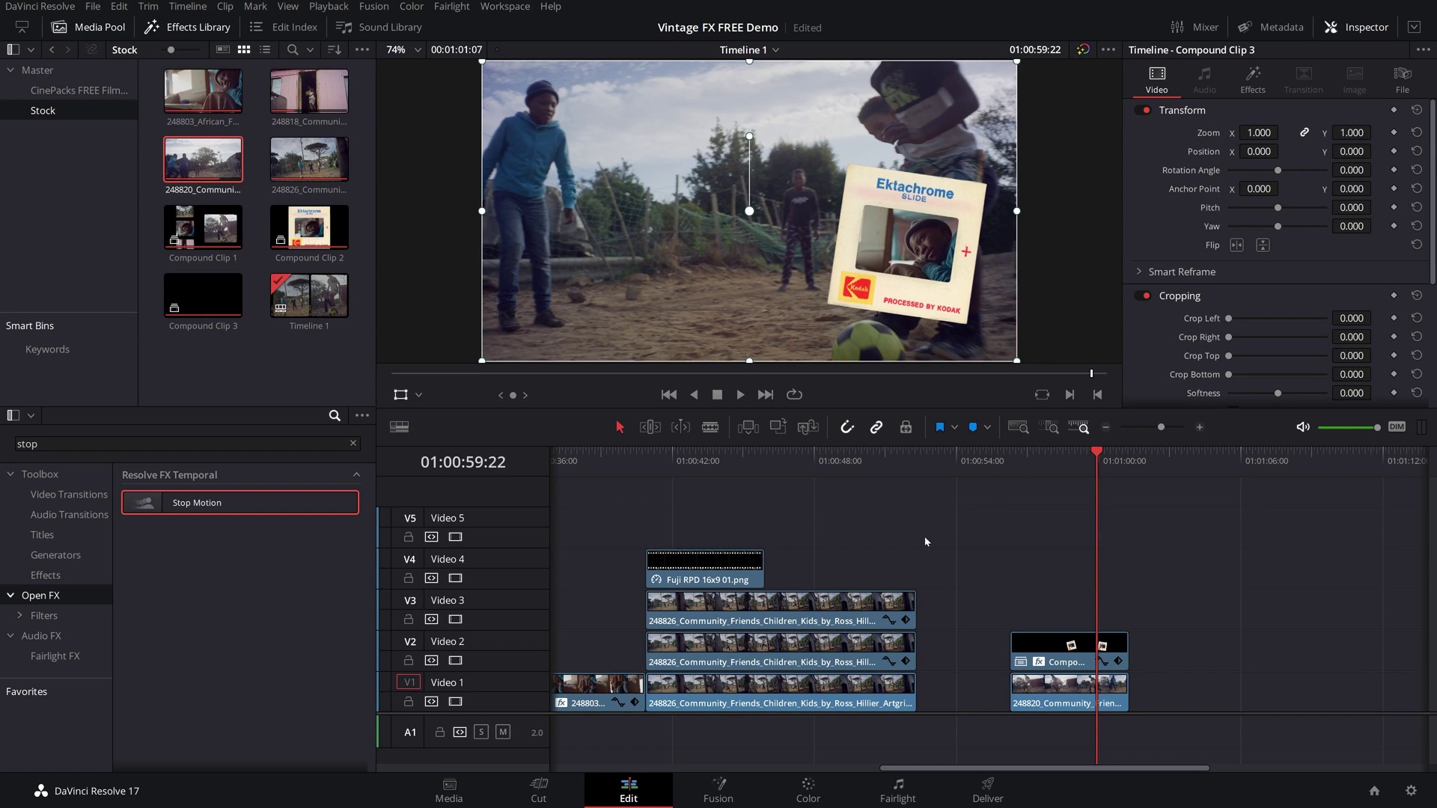
Step: Select all six clips in the CinePacks FREE Film bin, then scroll the CinePacks product page
scroll(916, 542, "down", 5)
left_click(79, 89)
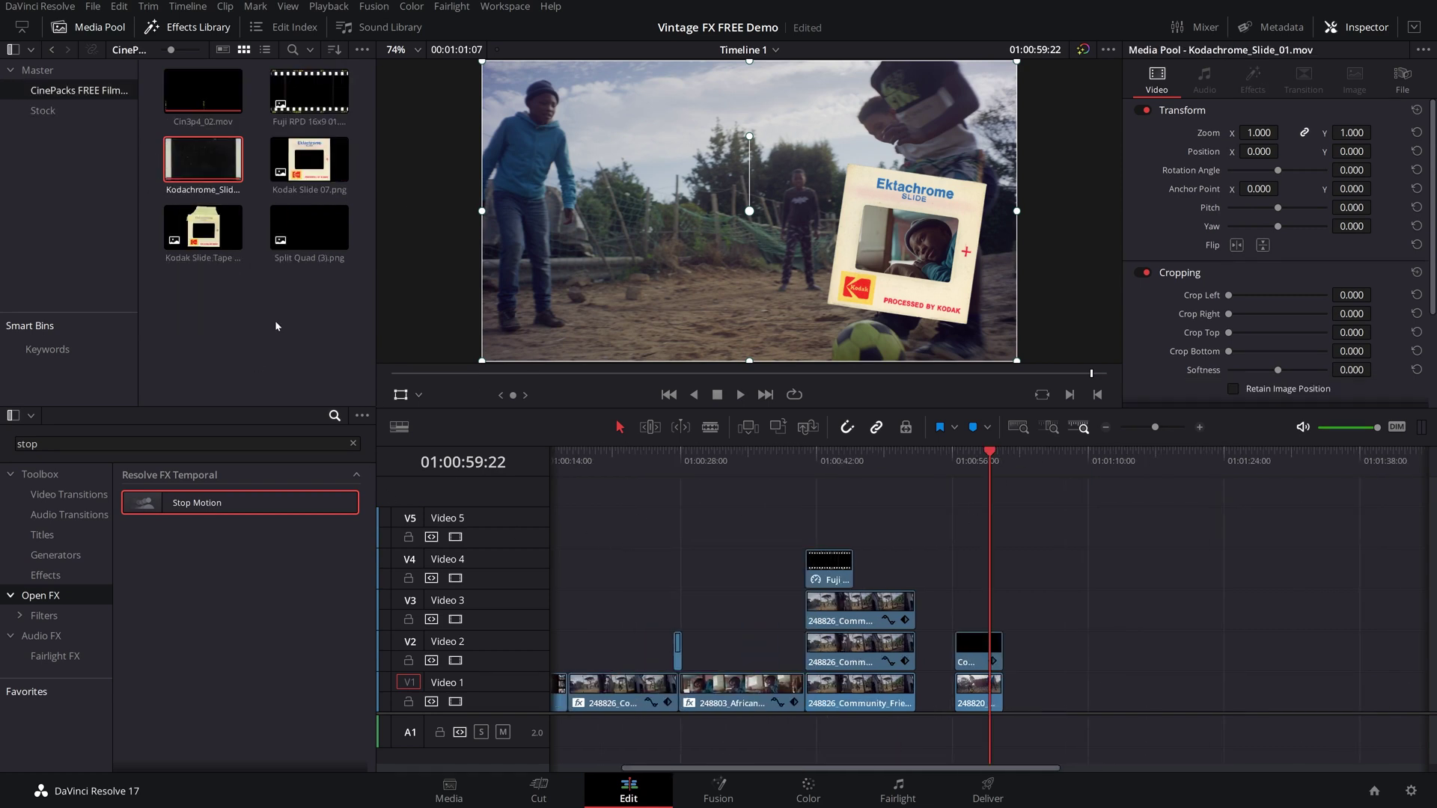
left_click_drag(347, 323, 165, 93)
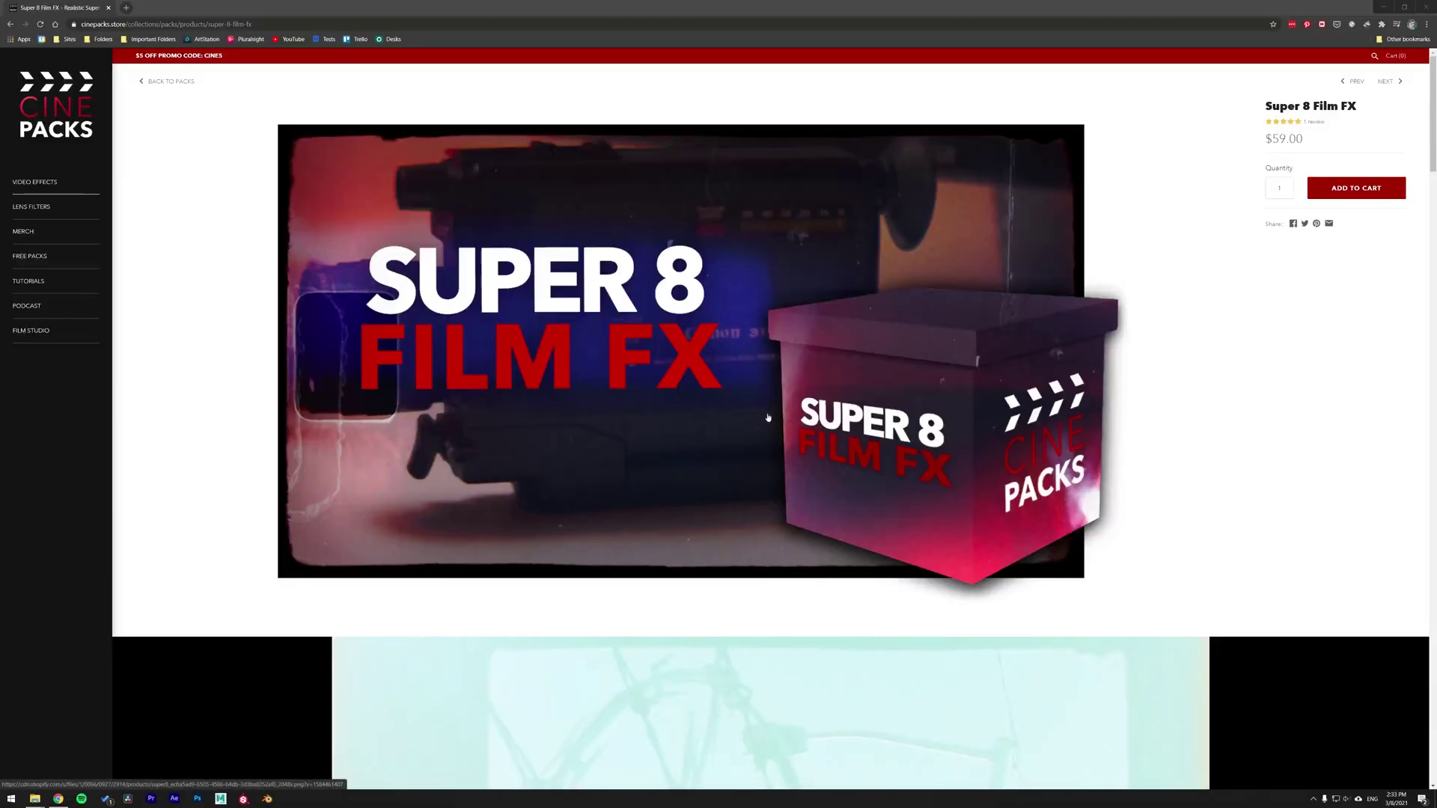
scroll(768, 418, "down", 15)
scroll(1067, 398, "down", 9)
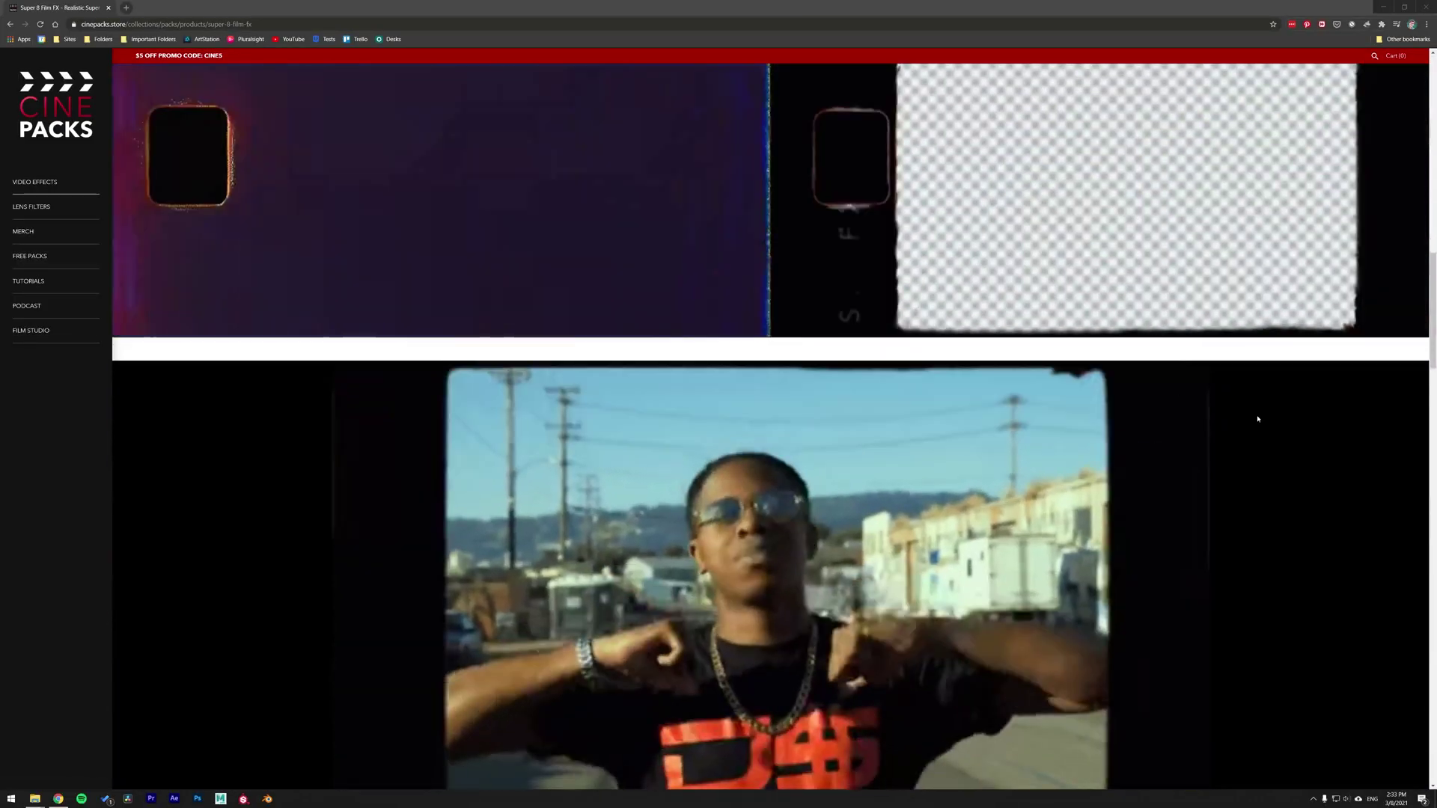